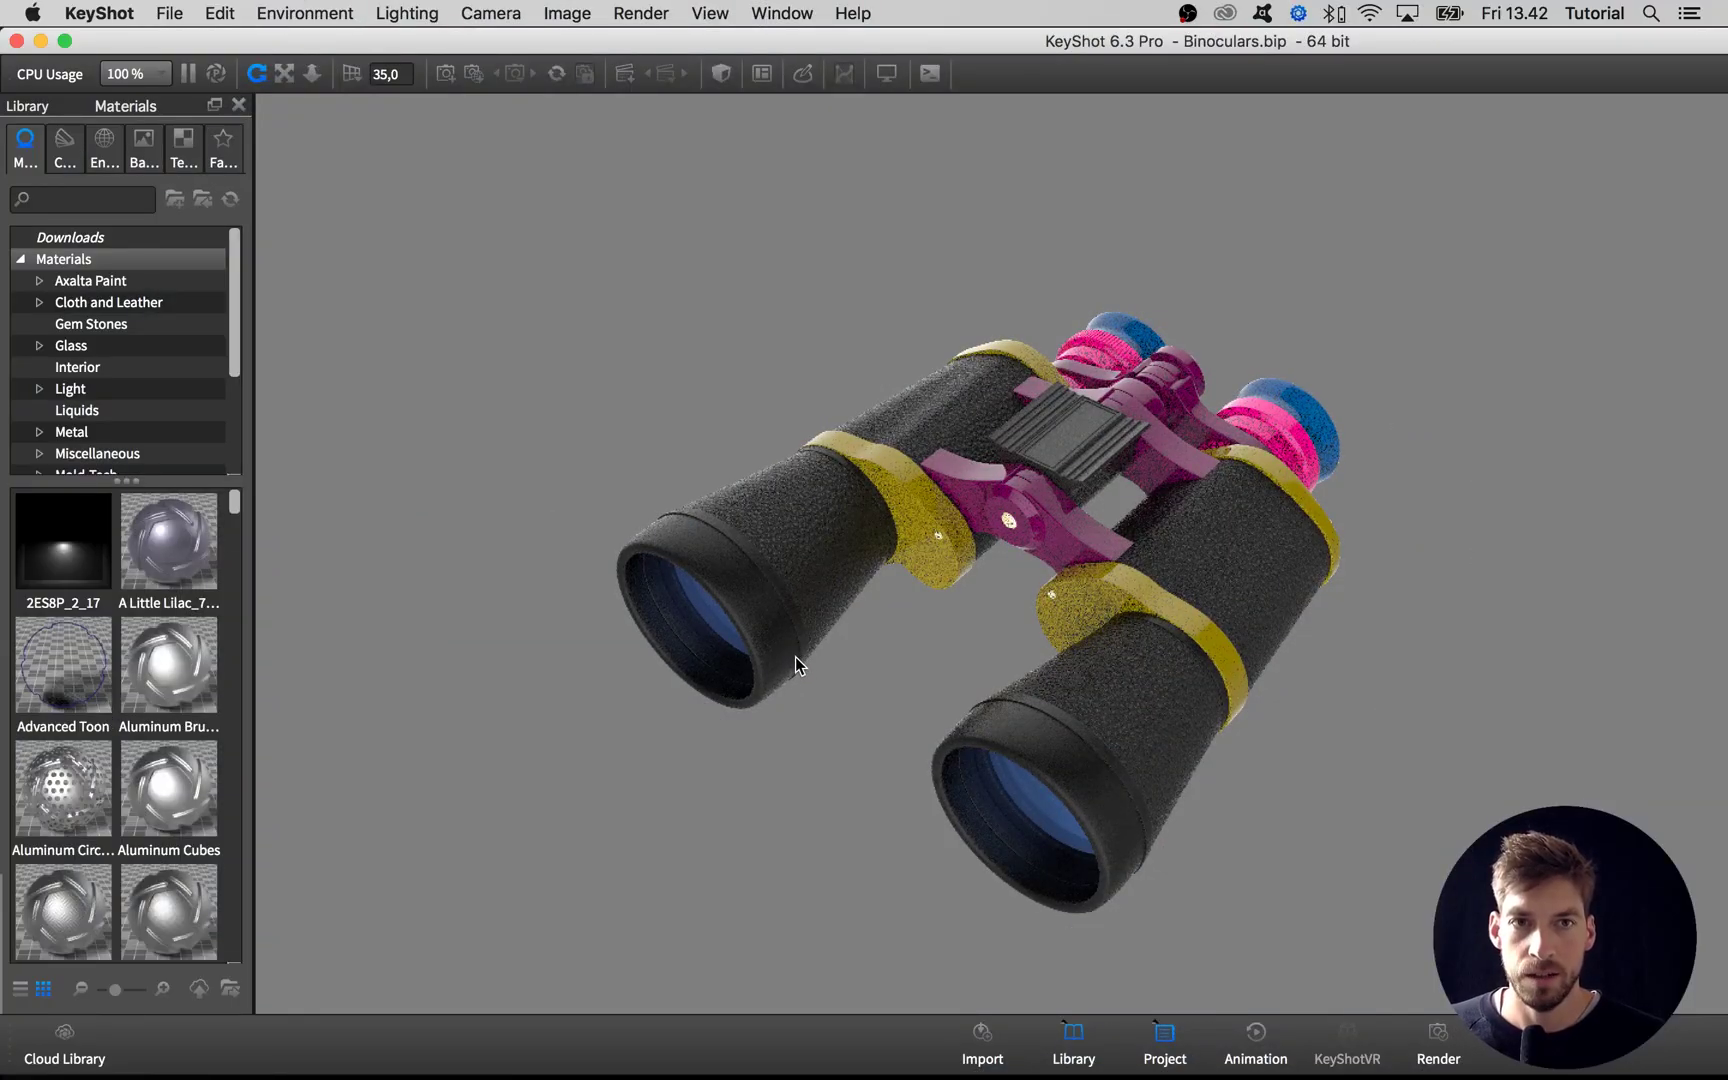
Isolate the near blue rubber eyecup so that every other part of the binoculars is hidden.
left_click(1293, 398)
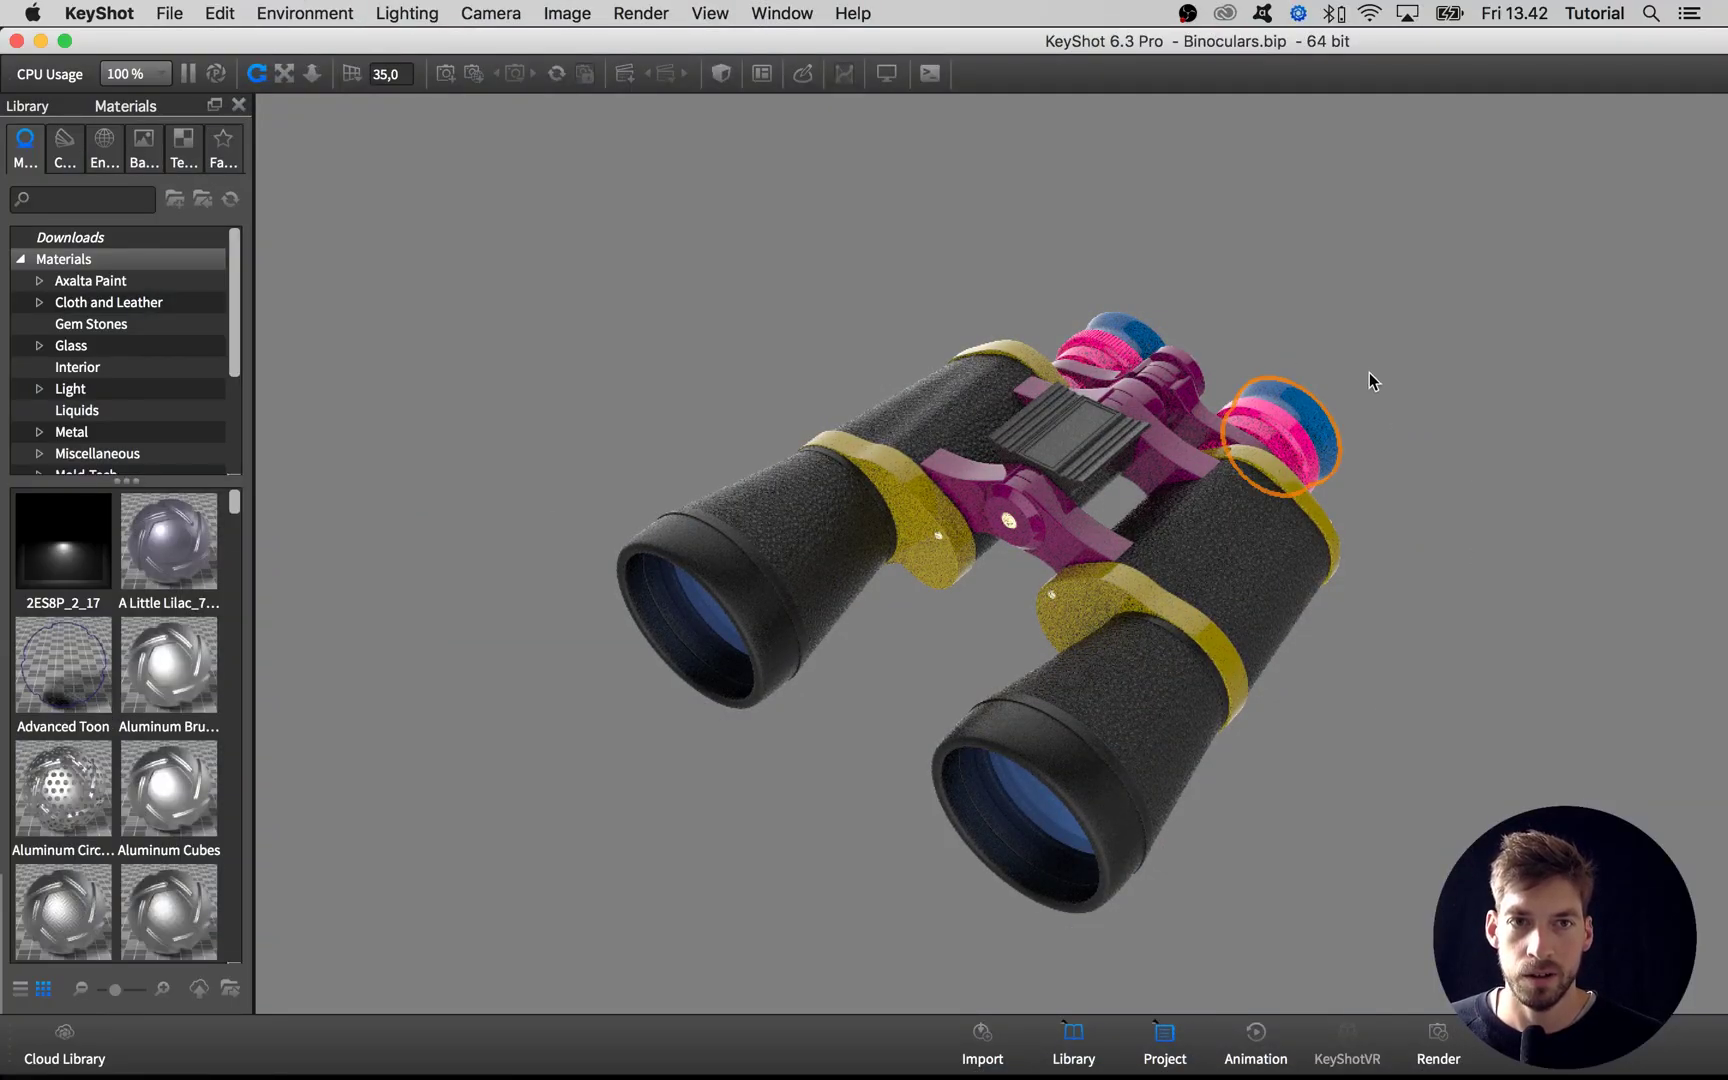
left_click_drag(1369, 373, 544, 374)
scroll(544, 374, "up", 2)
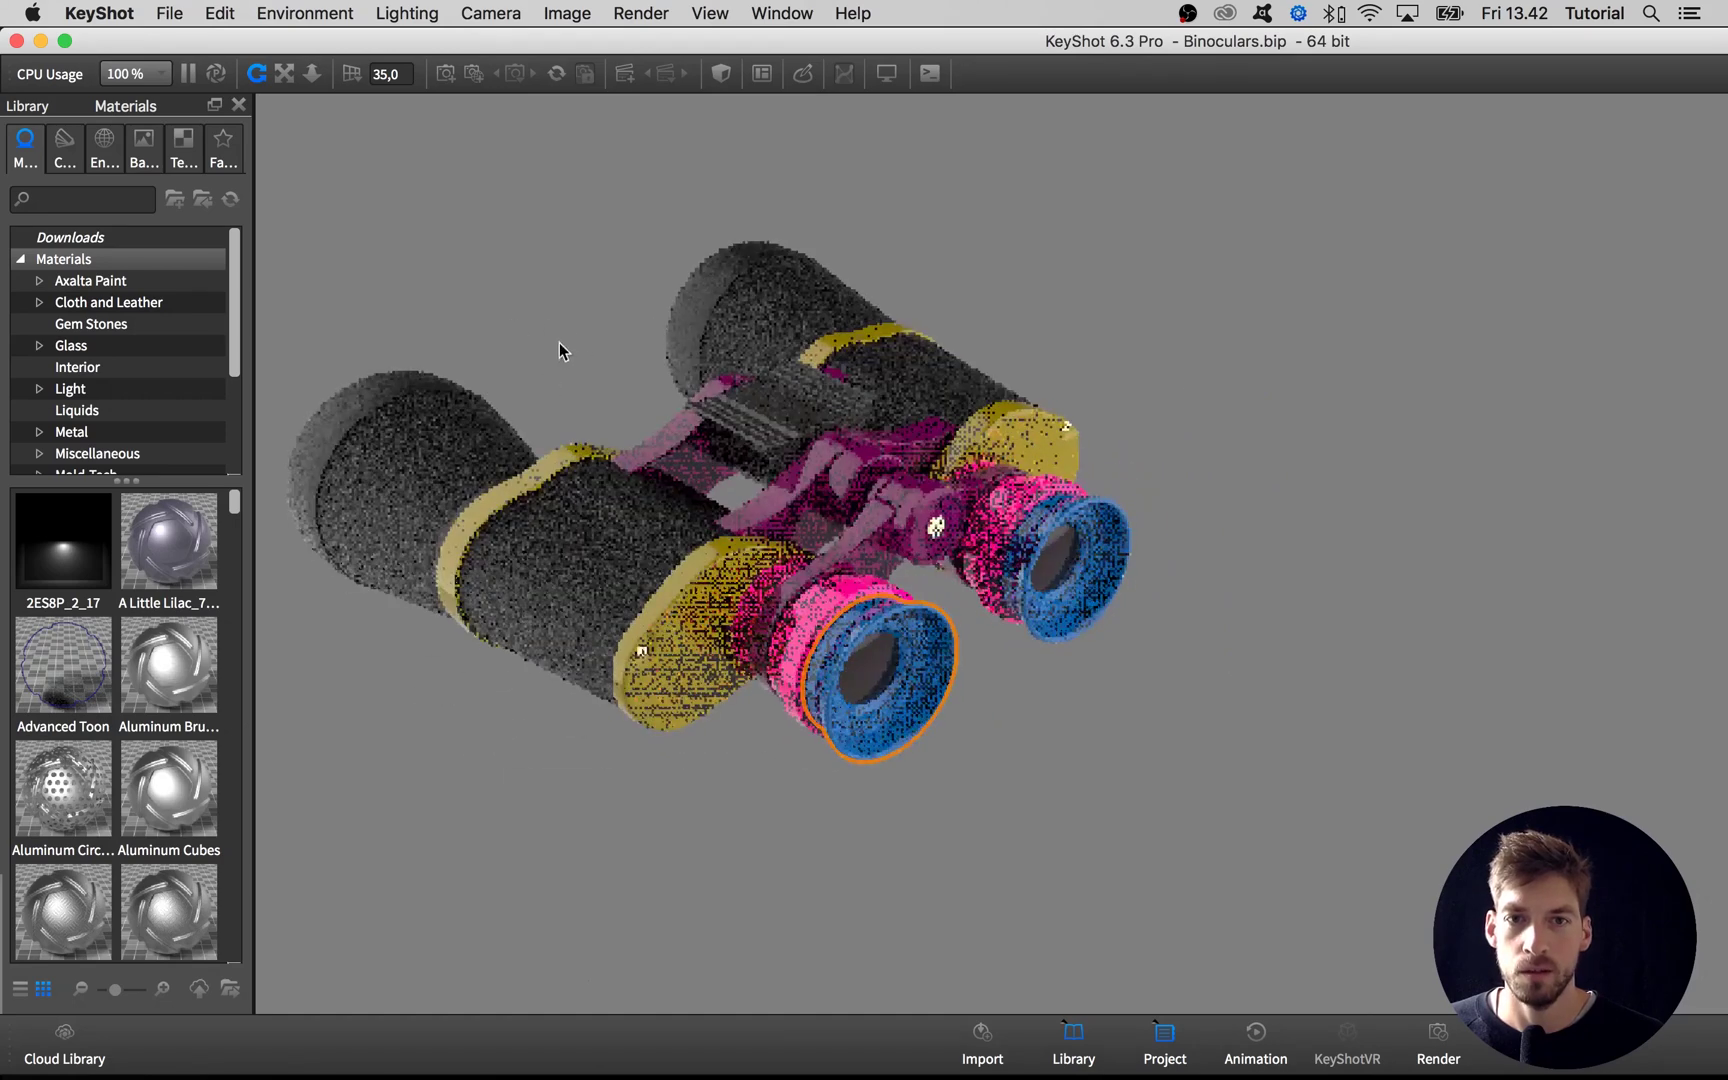
middle_click_drag(559, 342, 632, 277)
scroll(960, 598, "up", 2)
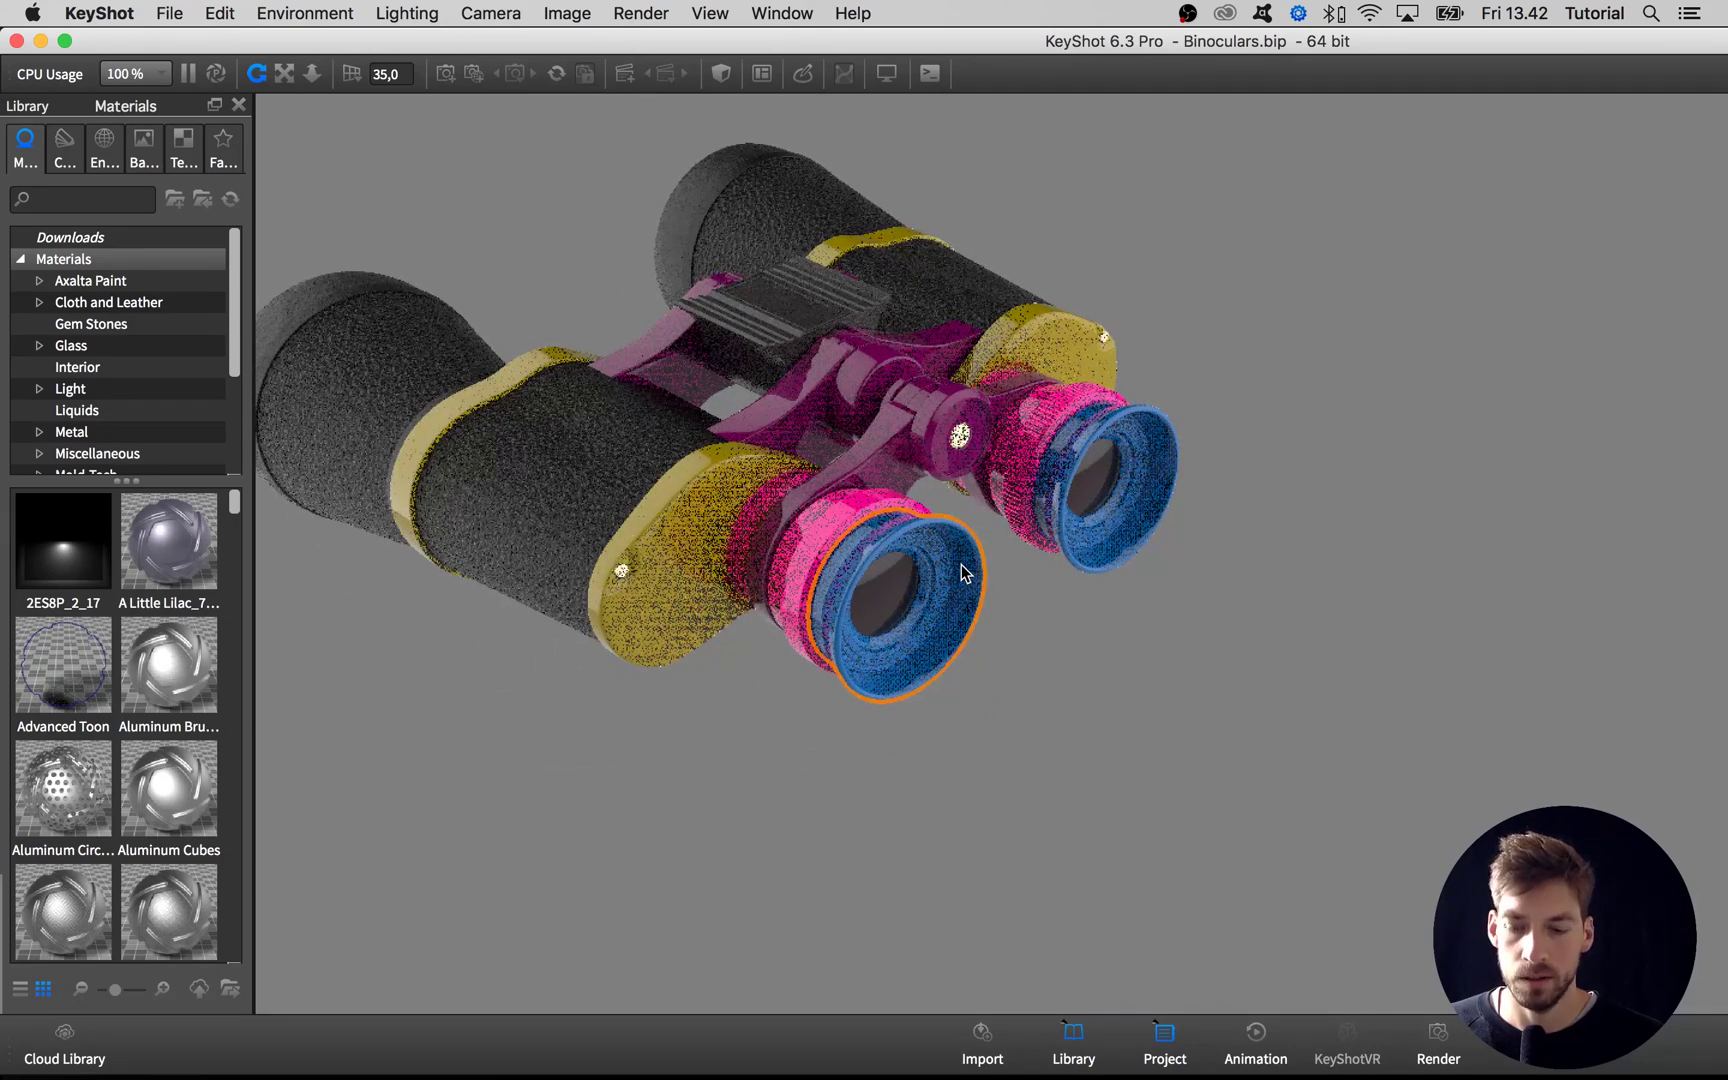
key("s")
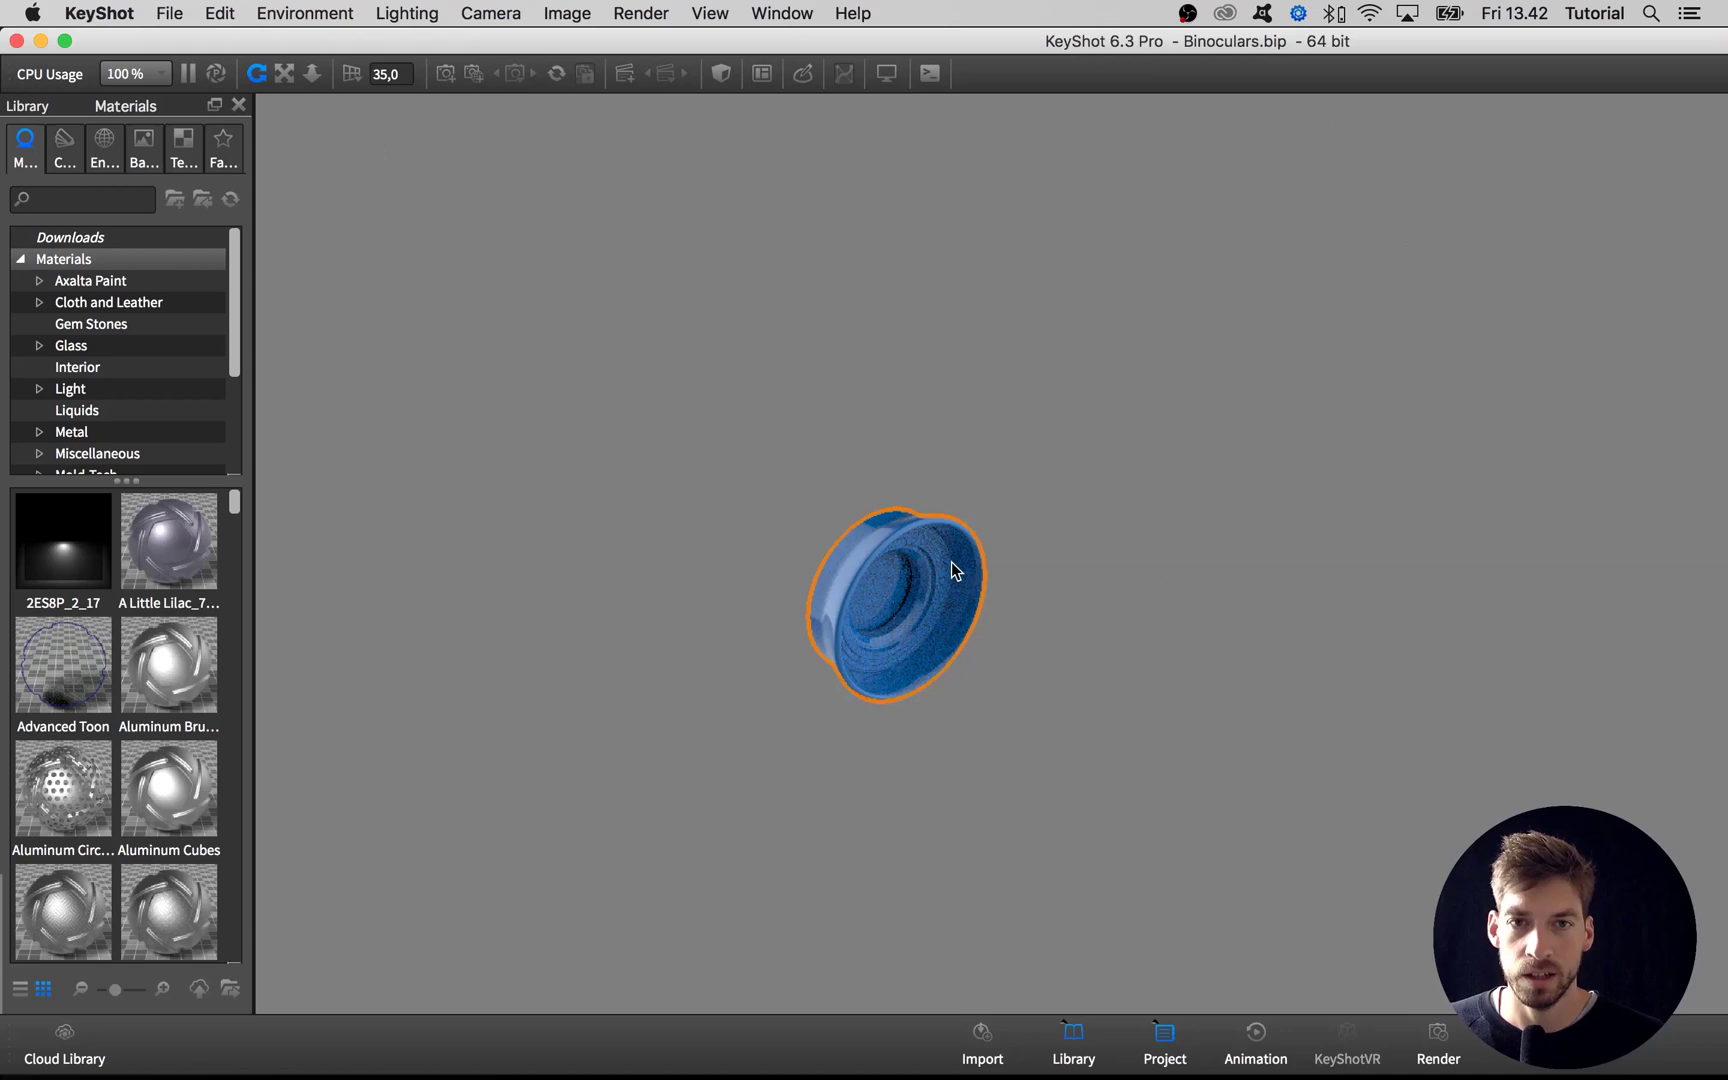
left_click_drag(950, 562, 1074, 519)
scroll(986, 564, "up", 5)
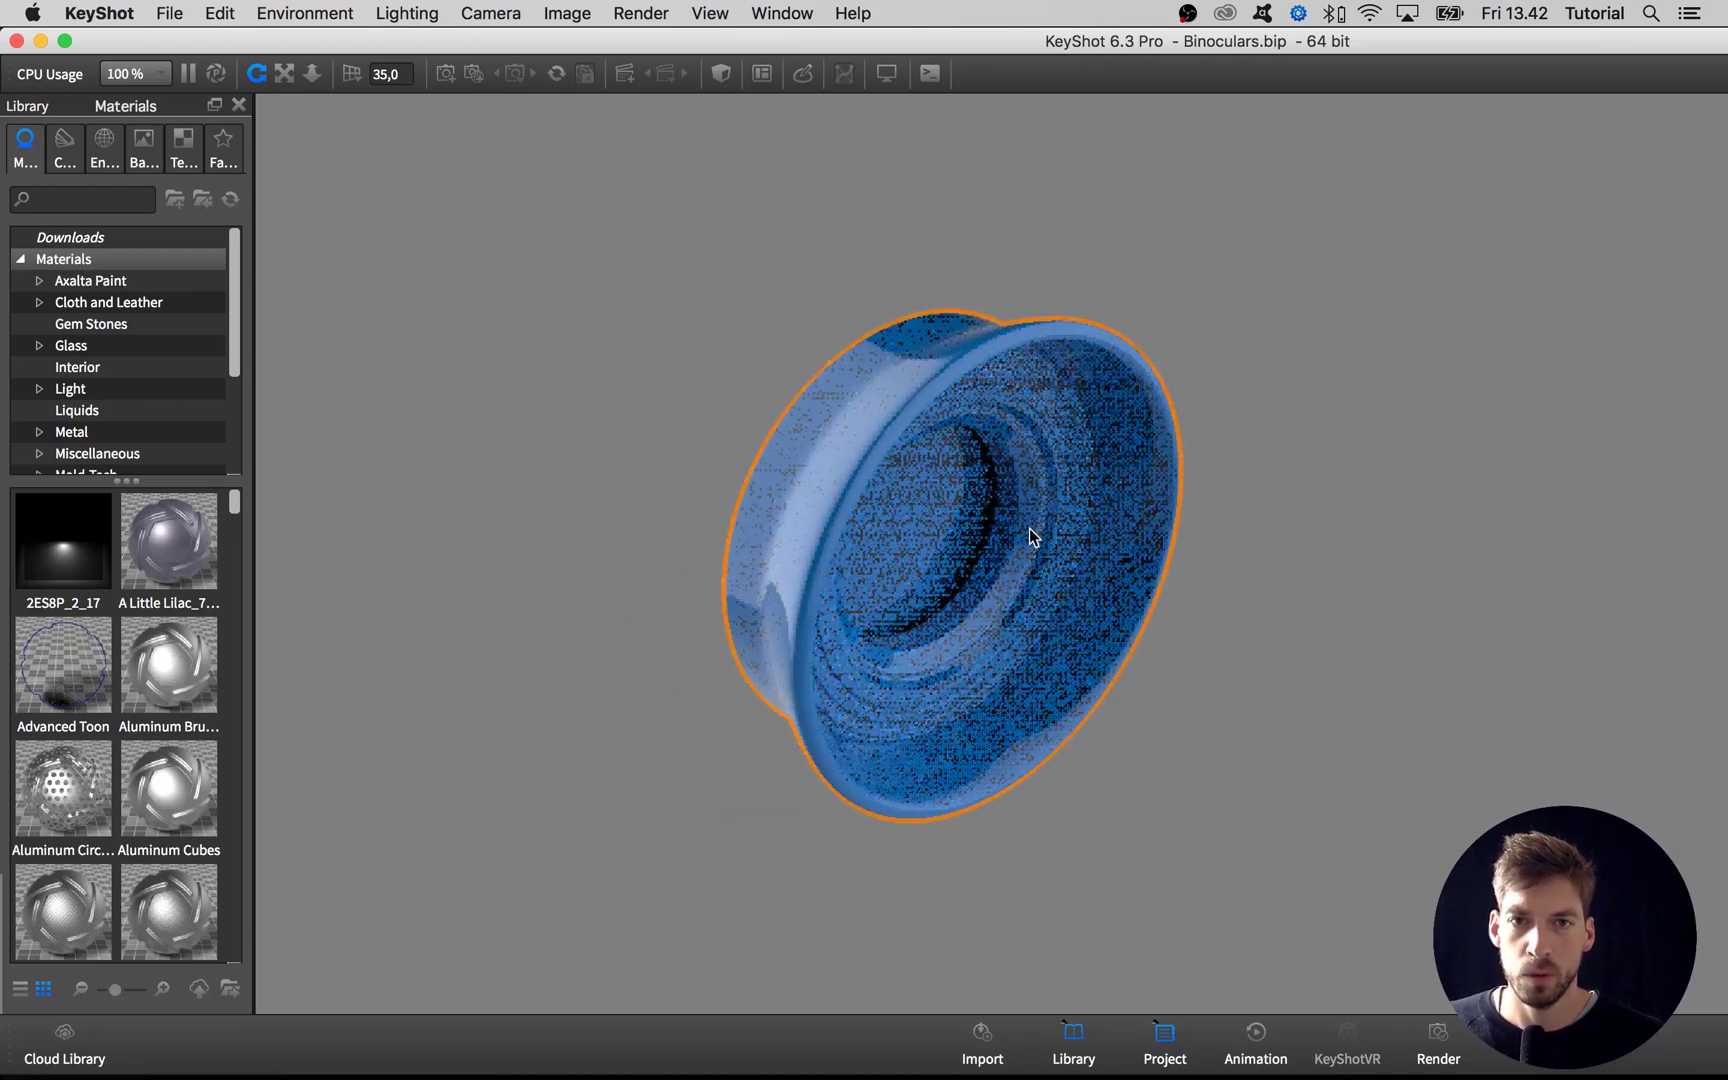
right_click(1233, 560)
left_click(1226, 535)
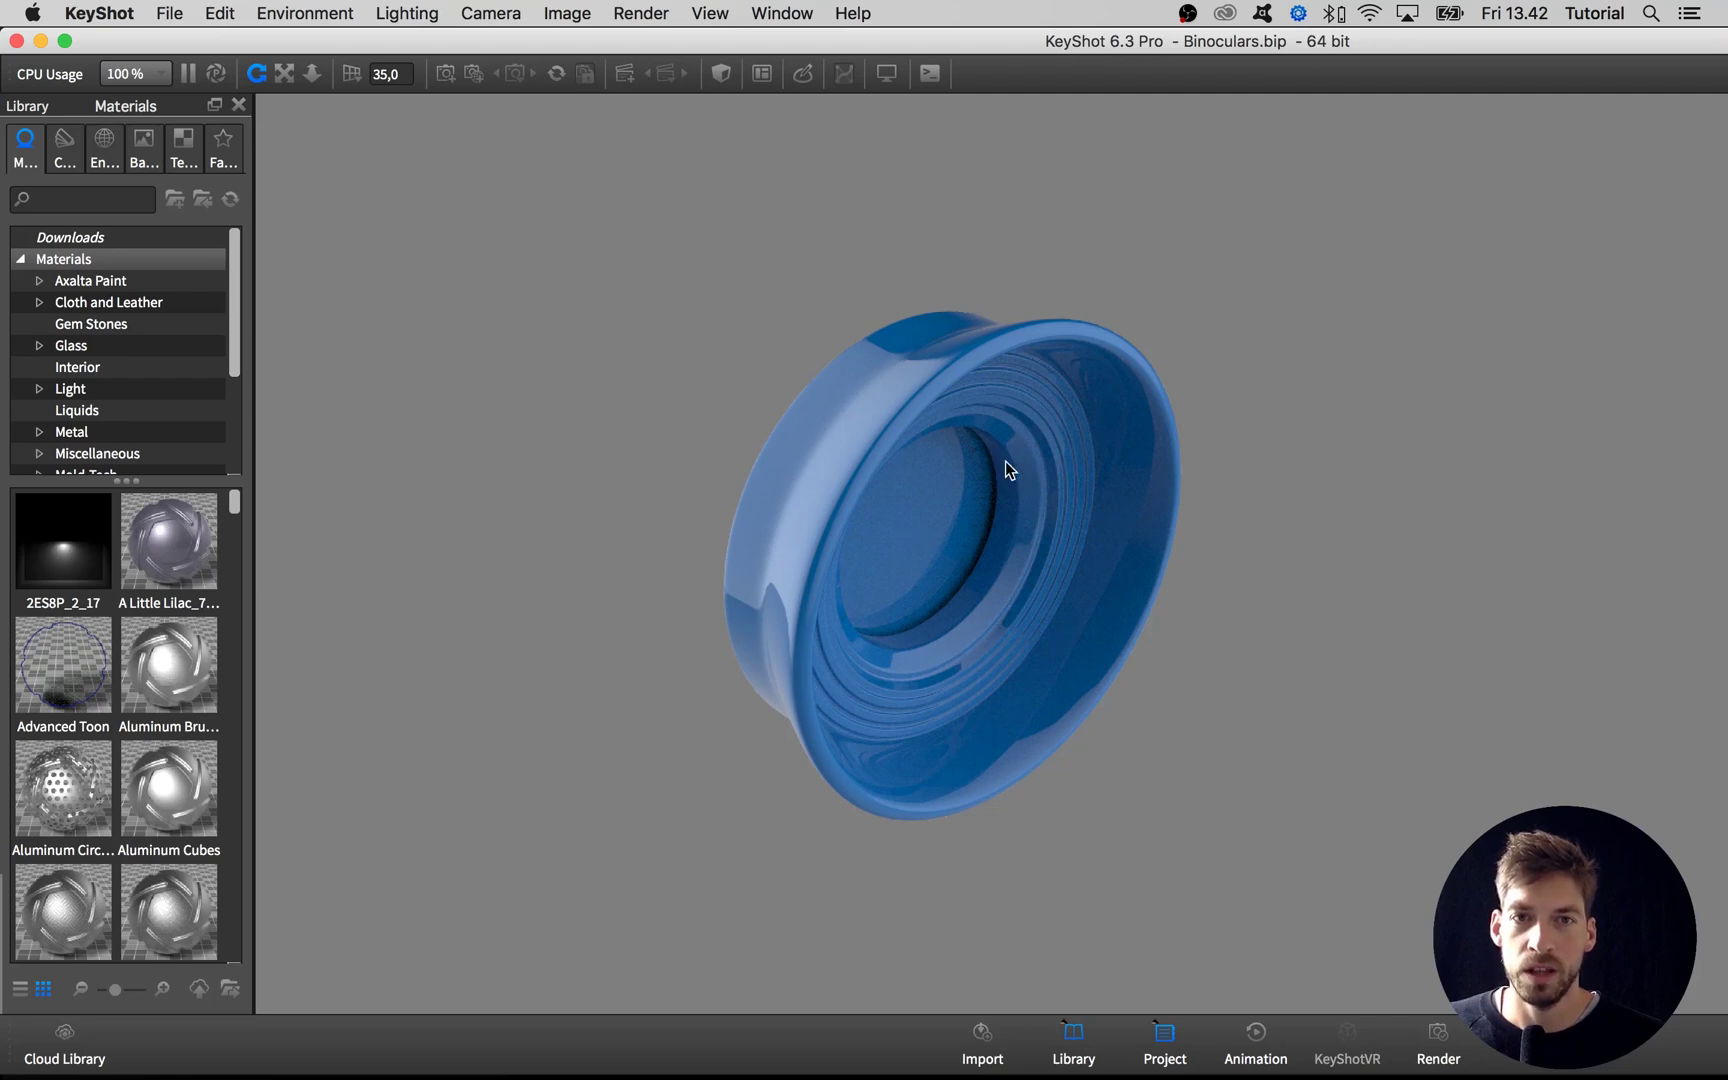
left_click_drag(1077, 448, 960, 459)
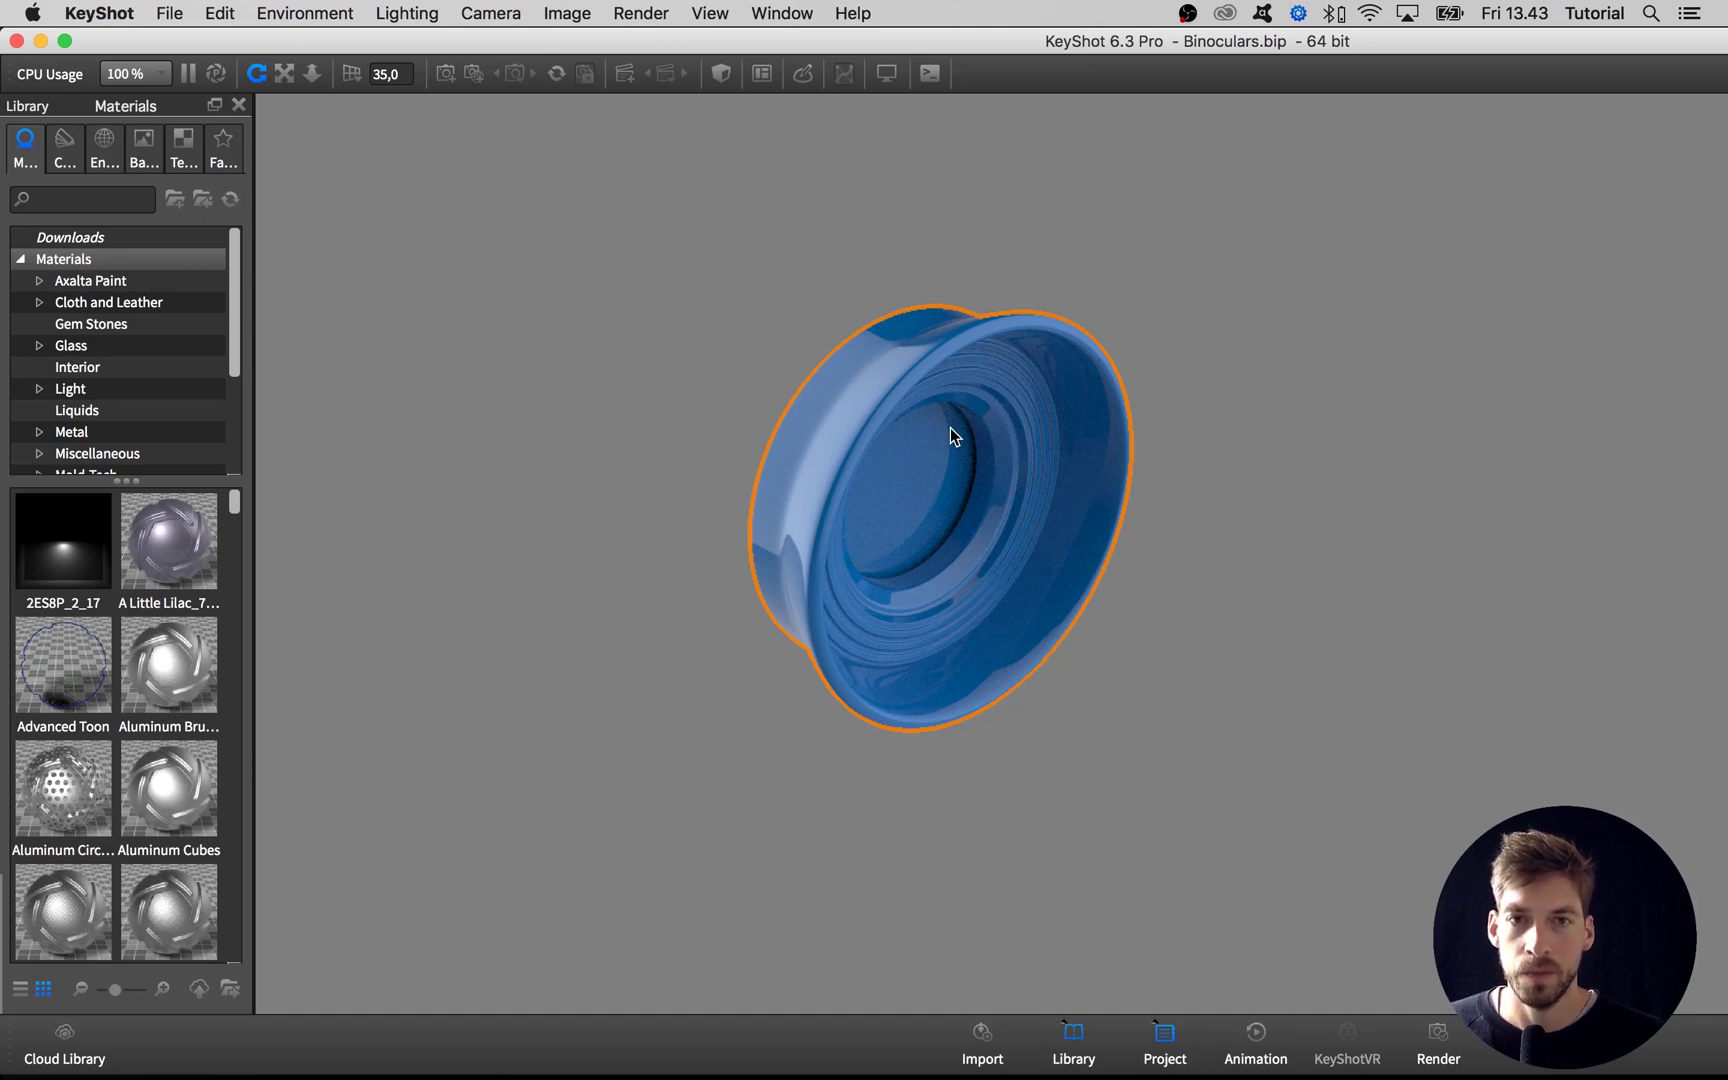
Open the eyecup for geometry editing in the Split Object Surfaces mode.
right_click(952, 435)
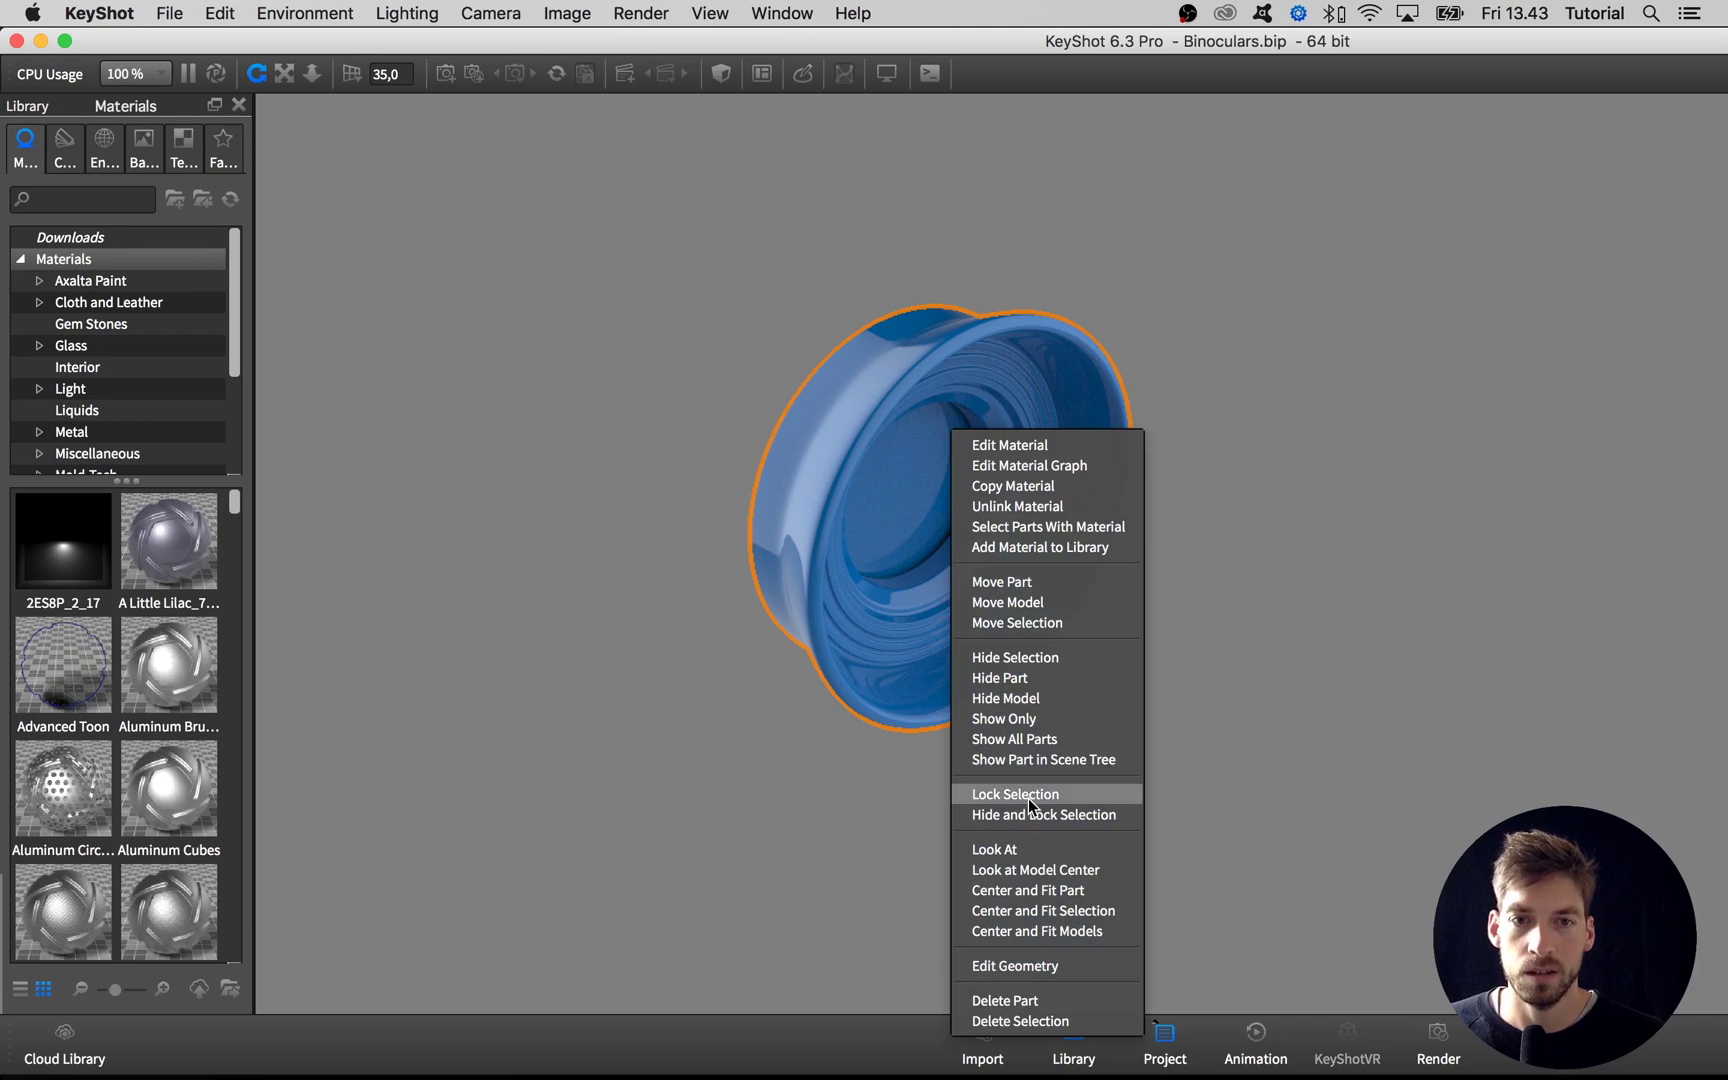
left_click(1017, 967)
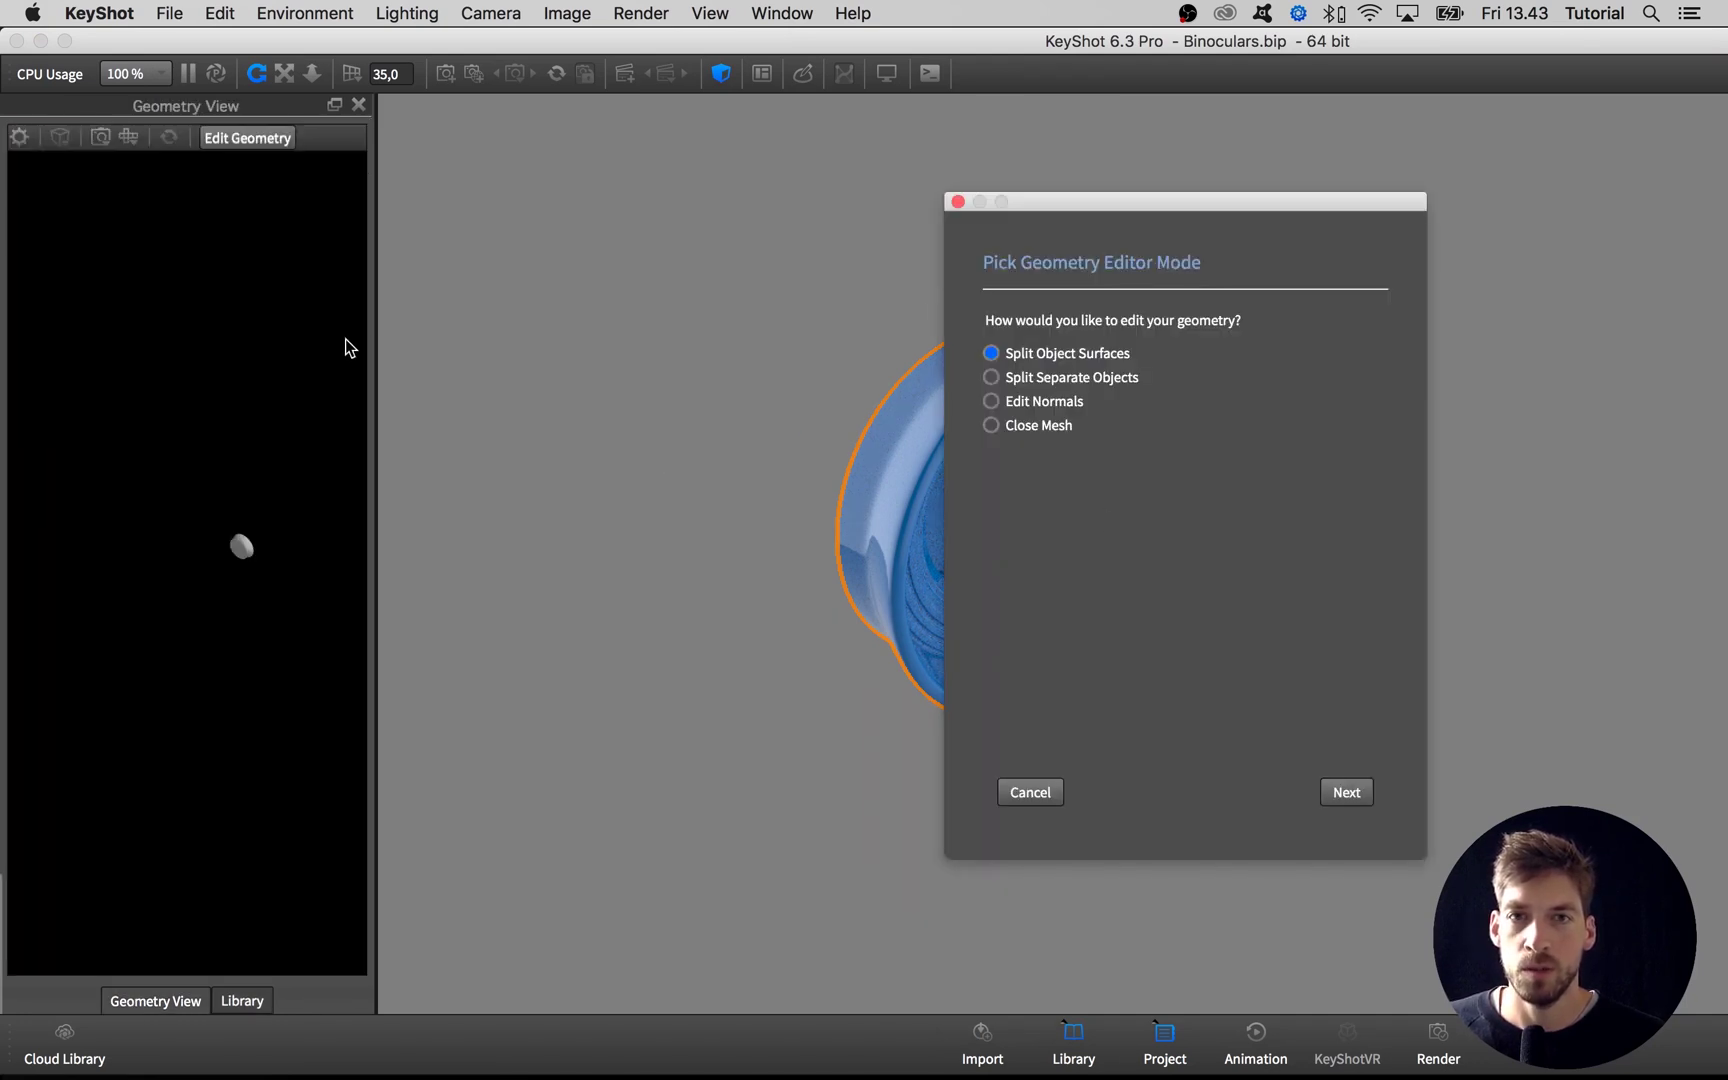
left_click_drag(270, 420, 340, 422)
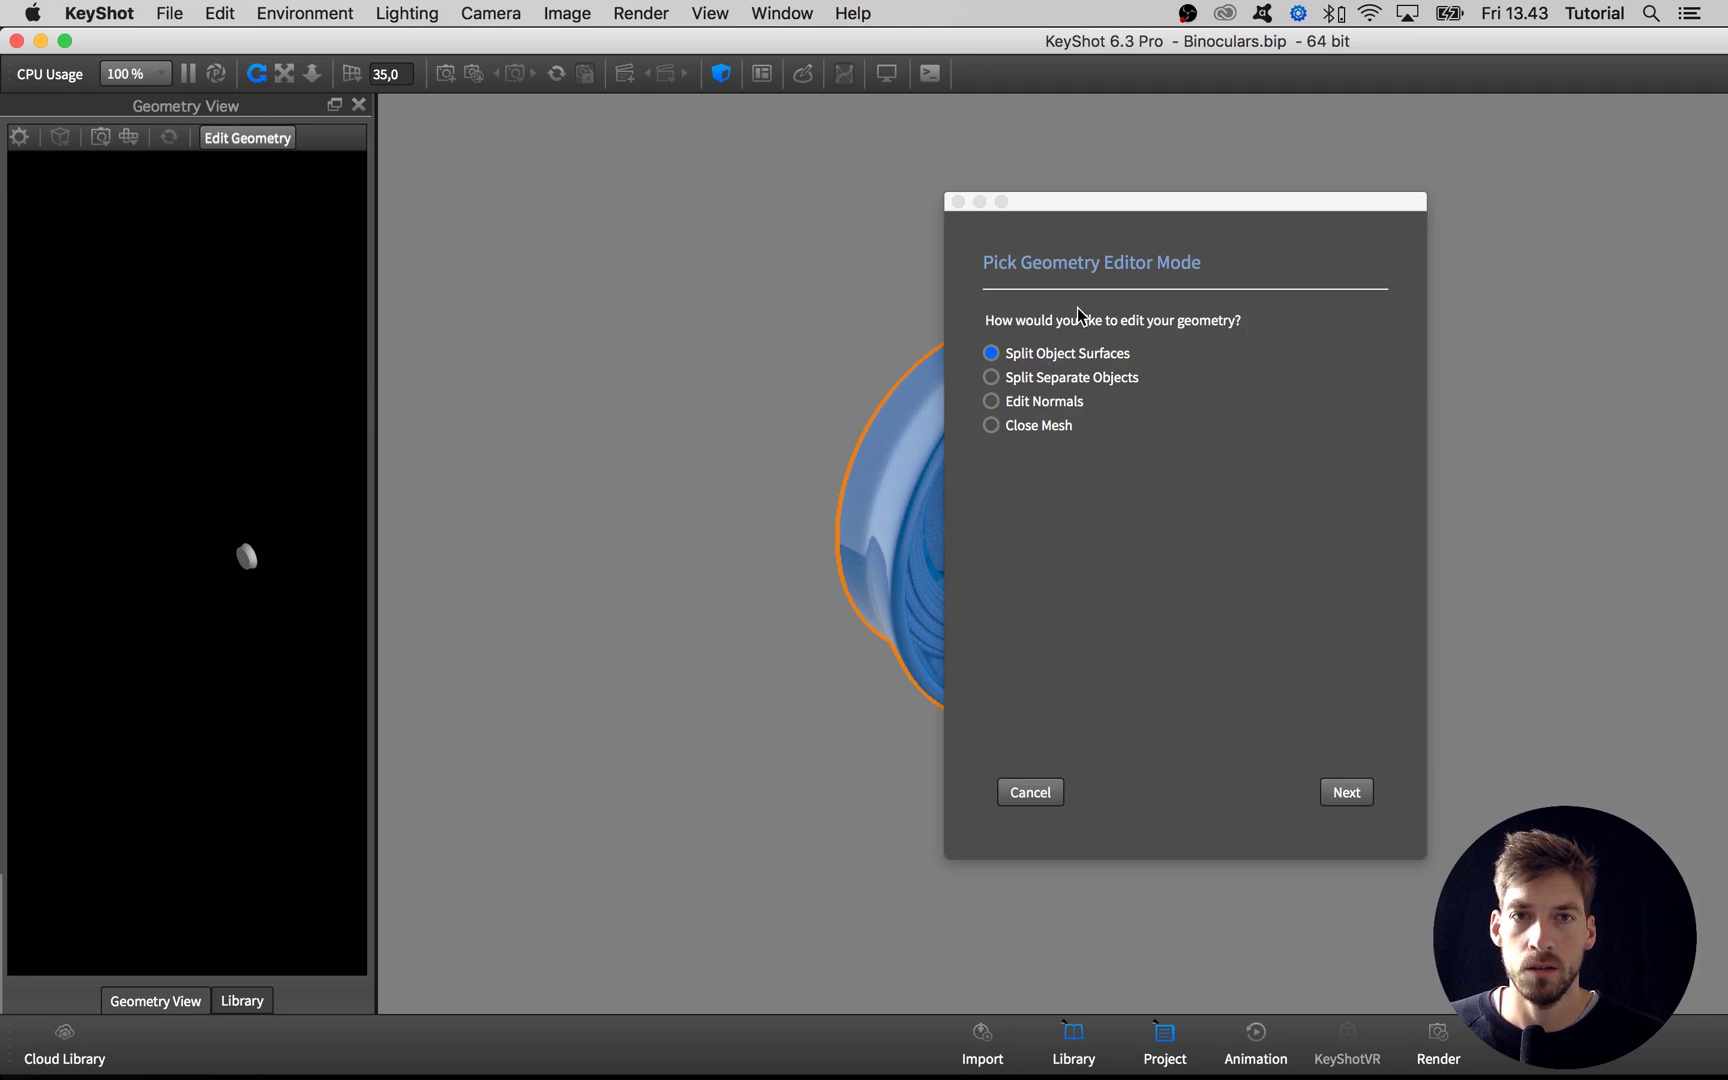
left_click_drag(1064, 203, 1020, 187)
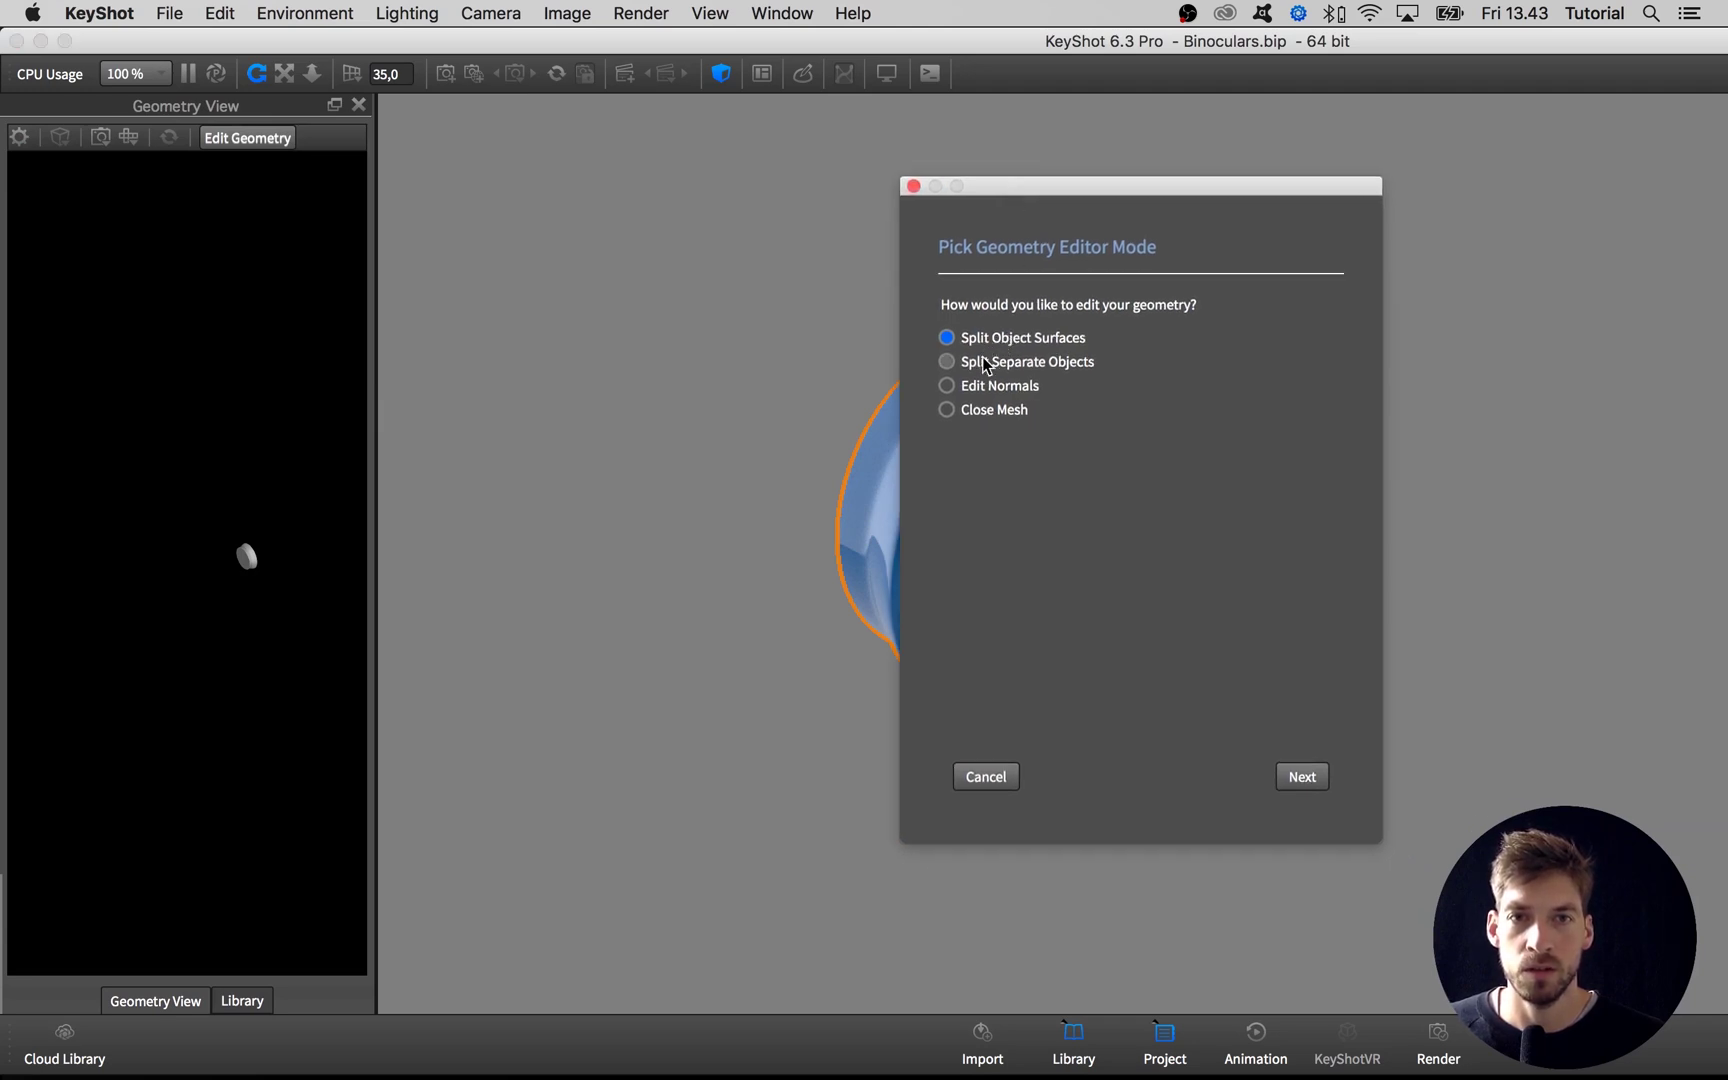
left_click(989, 388)
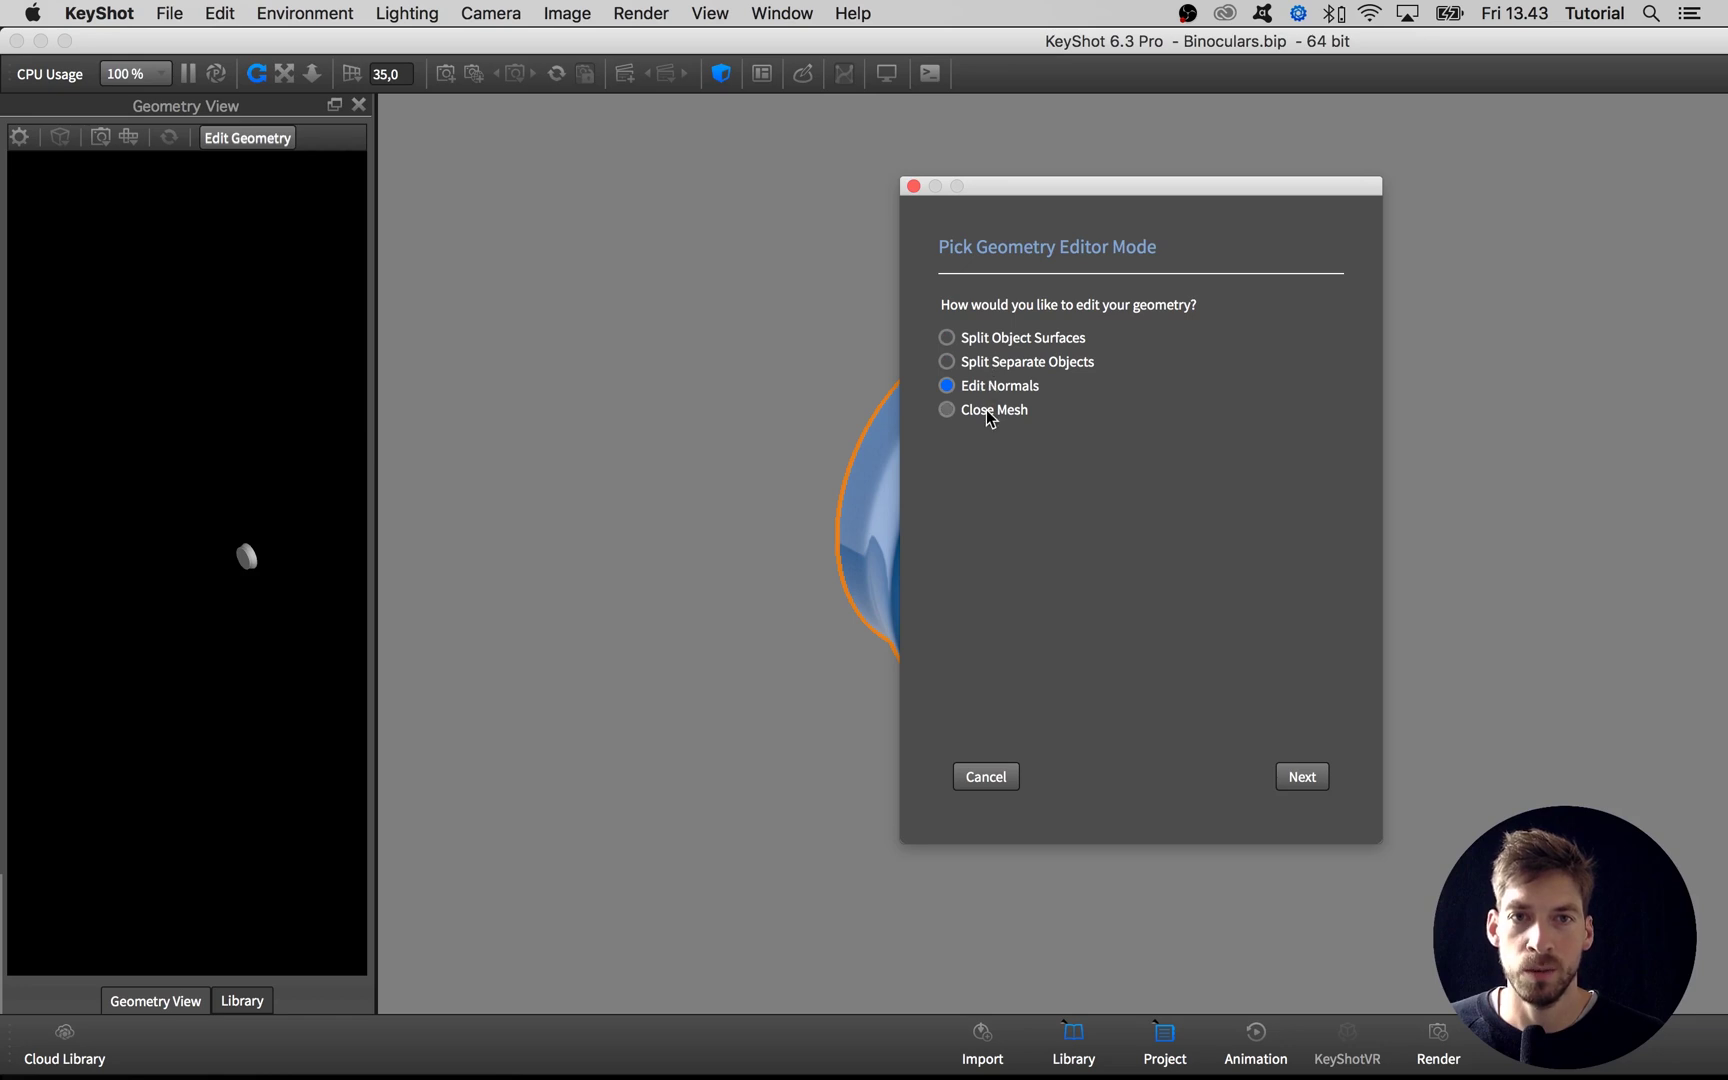
left_click(999, 412)
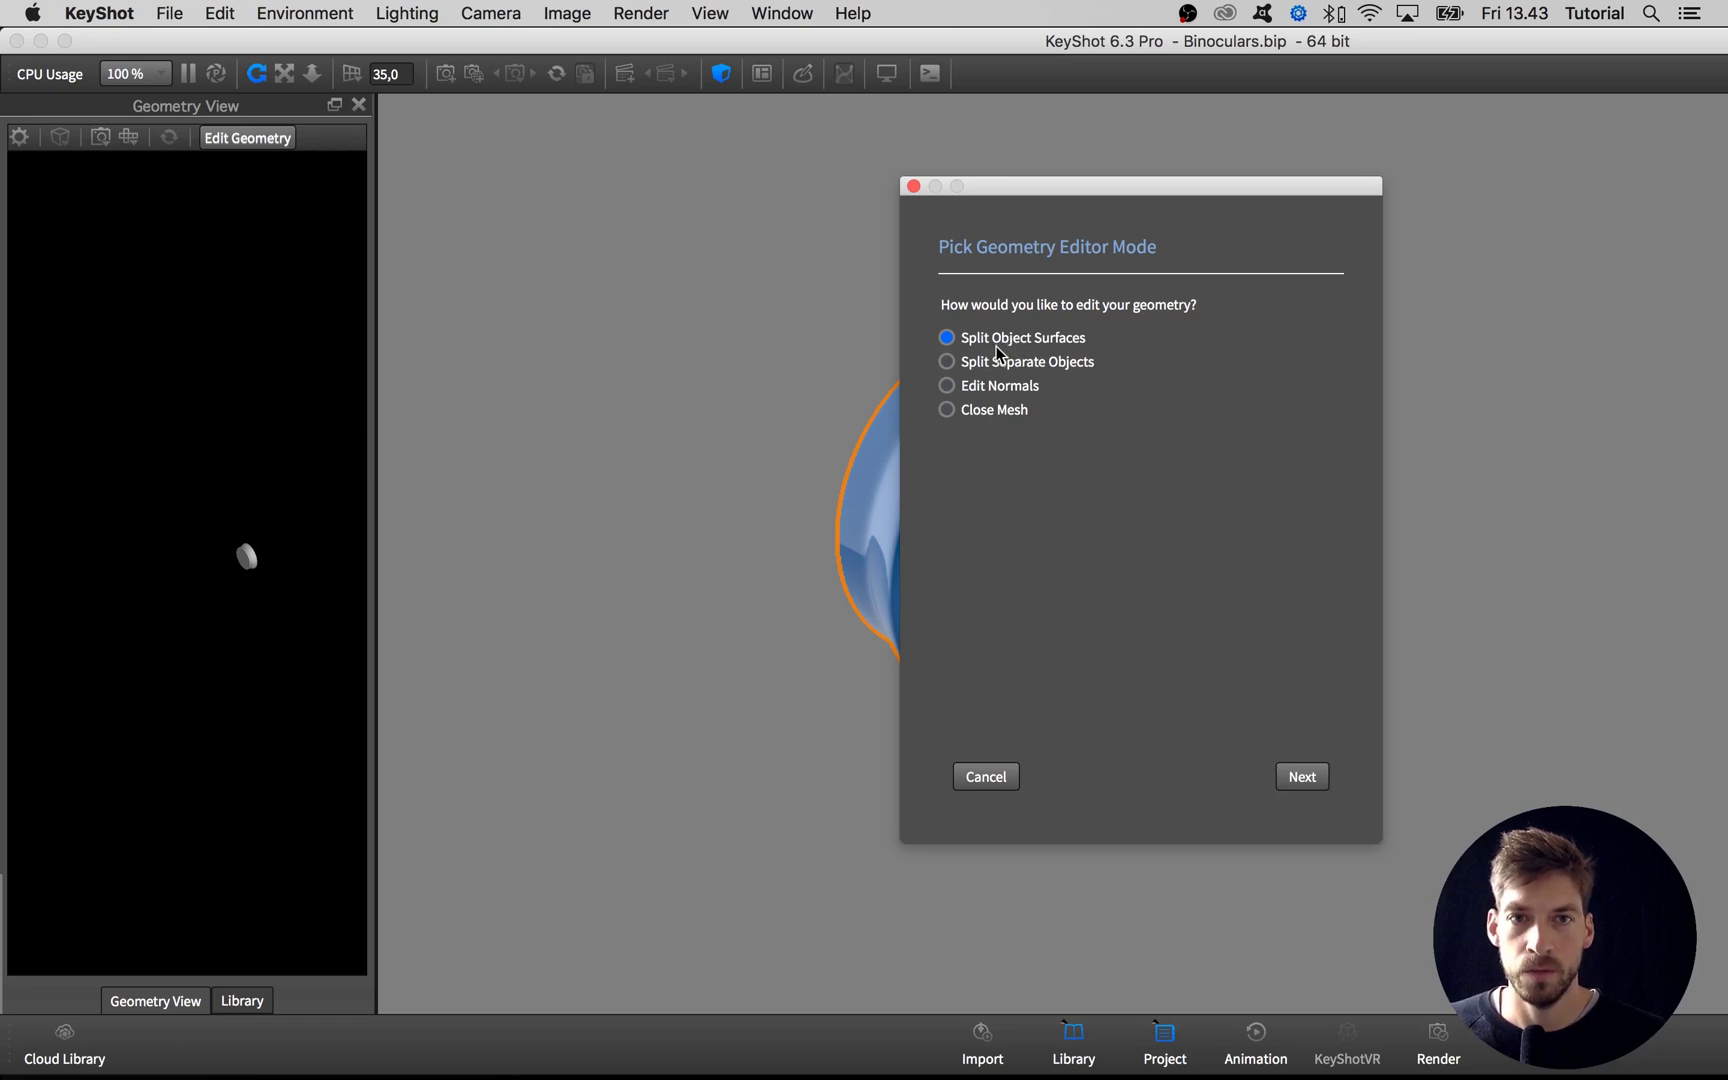
left_click(1300, 778)
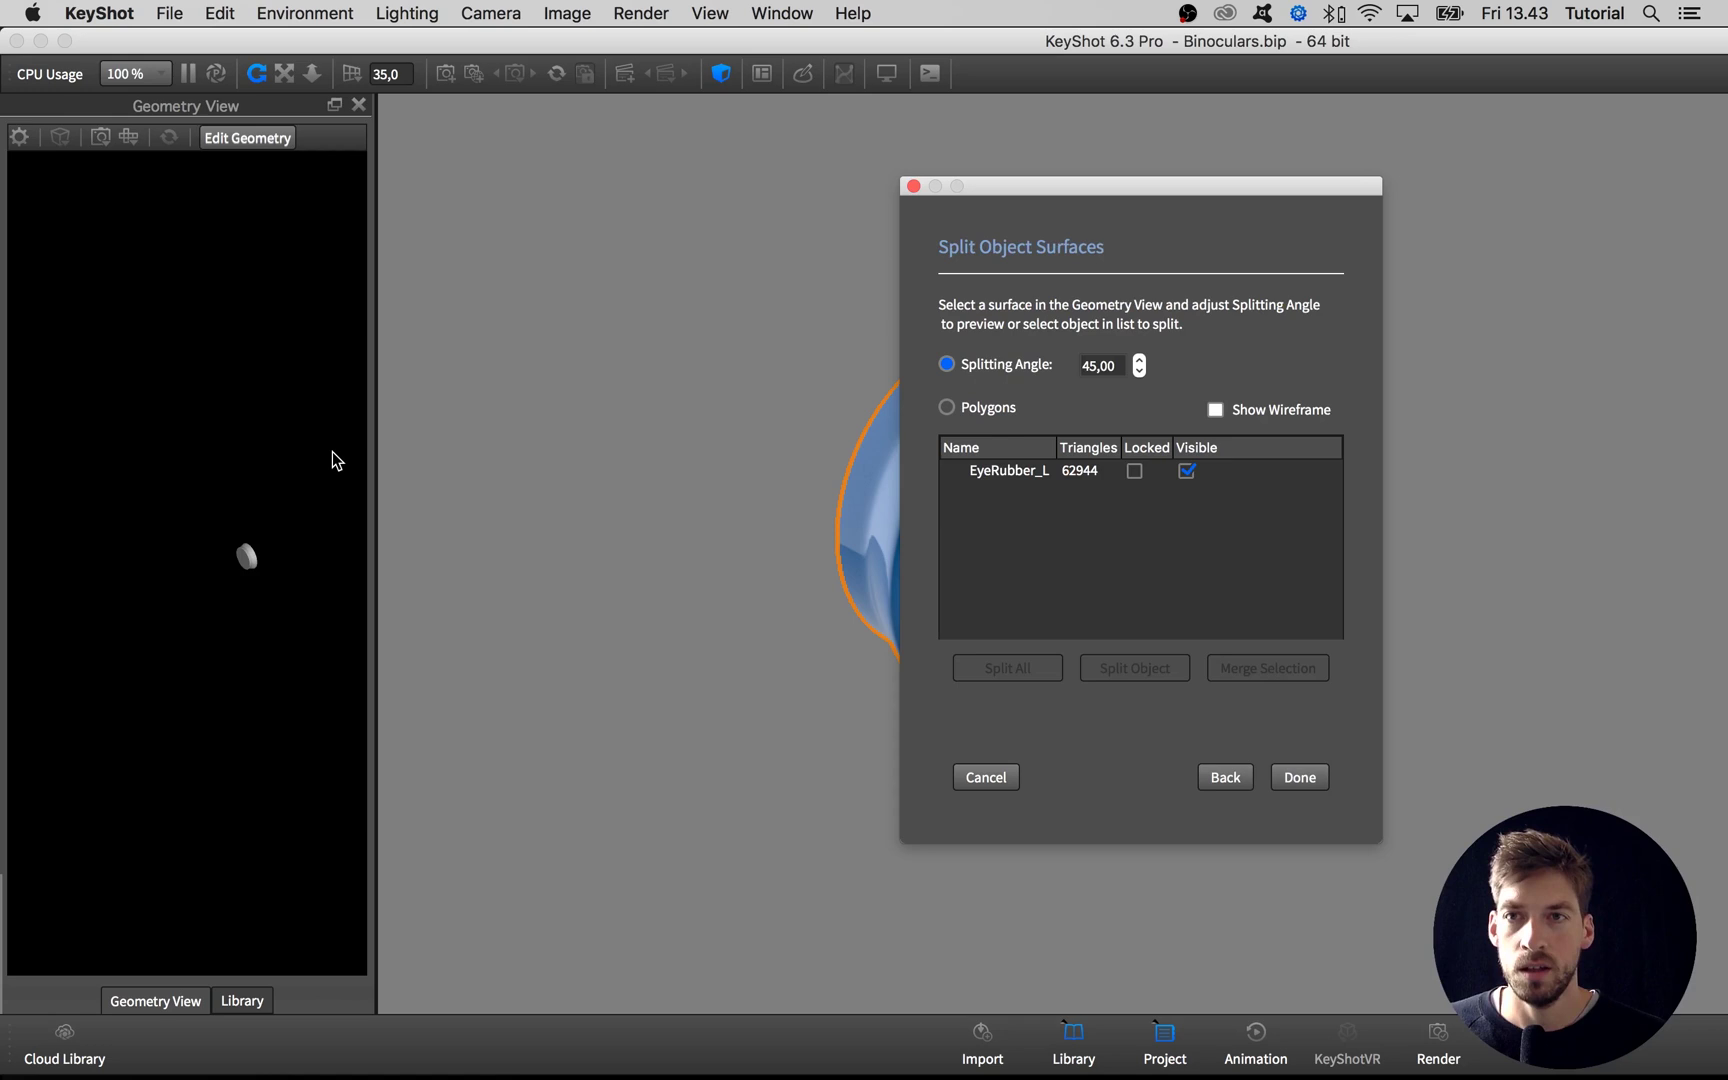
Widen the Geometry View and fit the eyecup in it, turned towards its inner side.
left_click(274, 459)
left_click_drag(270, 451, 795, 460)
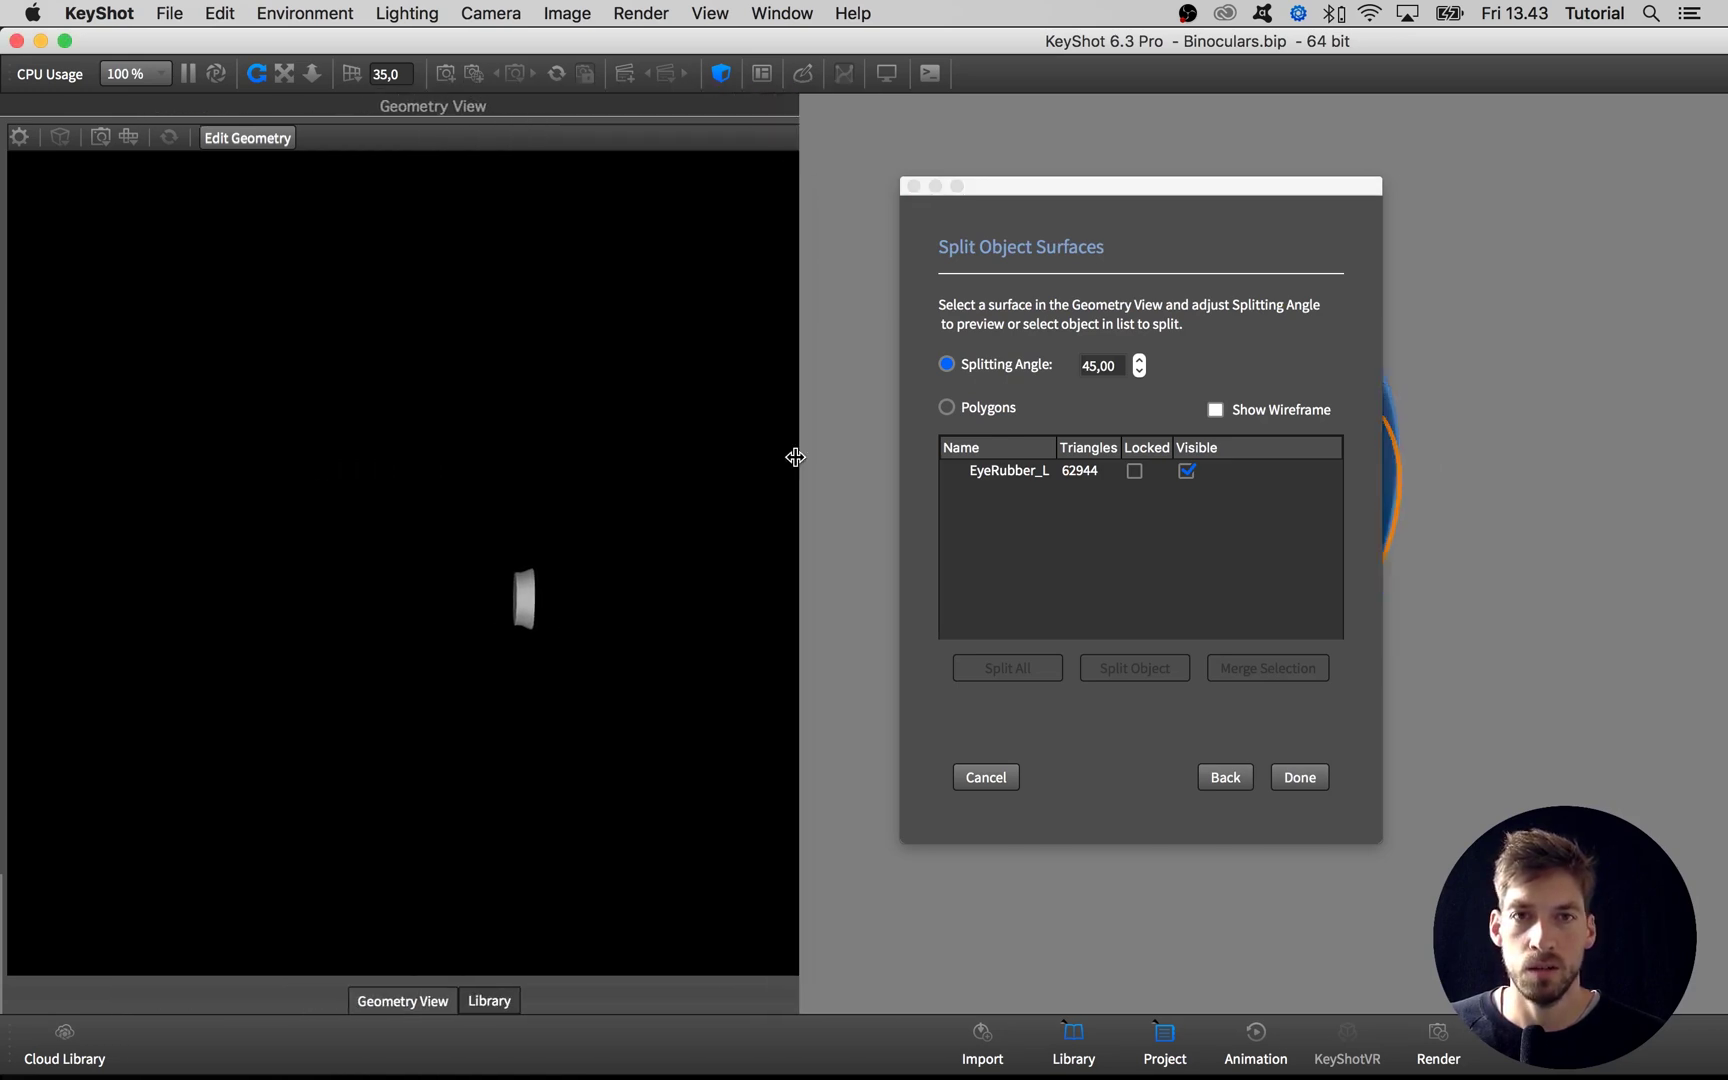
left_click_drag(578, 505, 465, 461)
right_click(548, 482)
left_click(566, 489)
Select the eyecup's flared inner wall and set the splitting angle to 20.
left_click(470, 427)
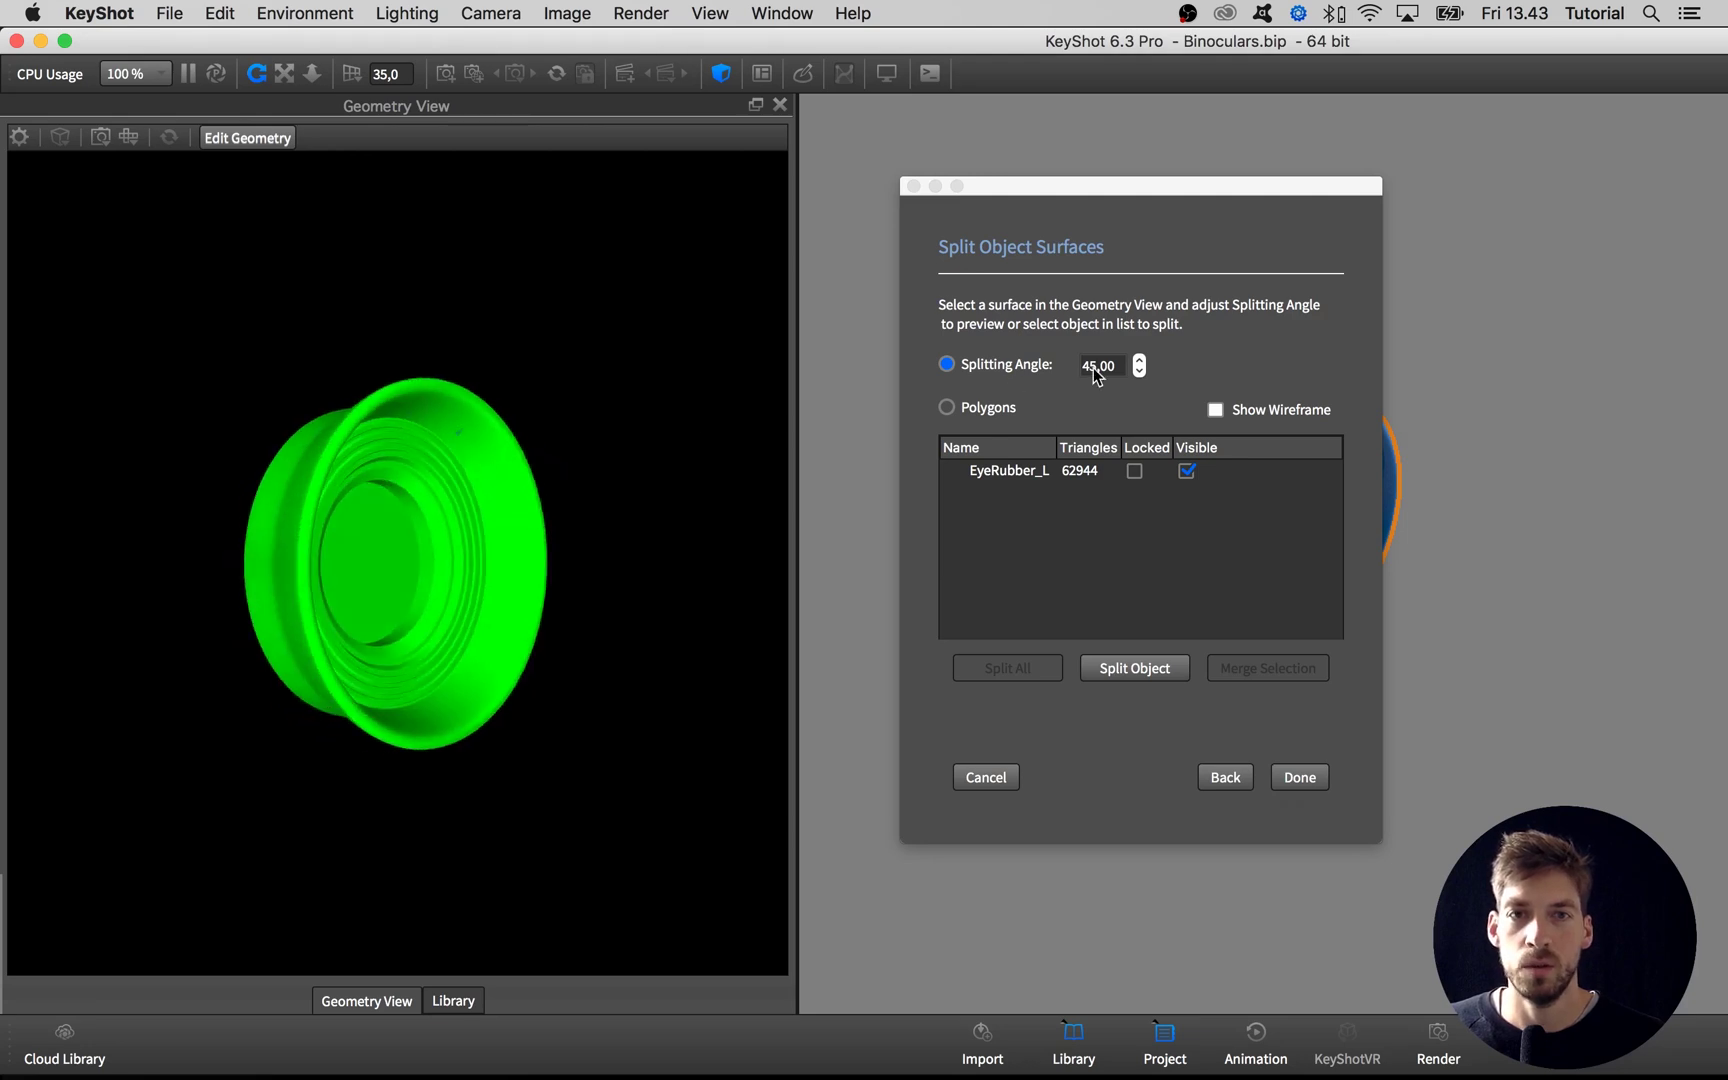
left_click_drag(1112, 366, 1080, 369)
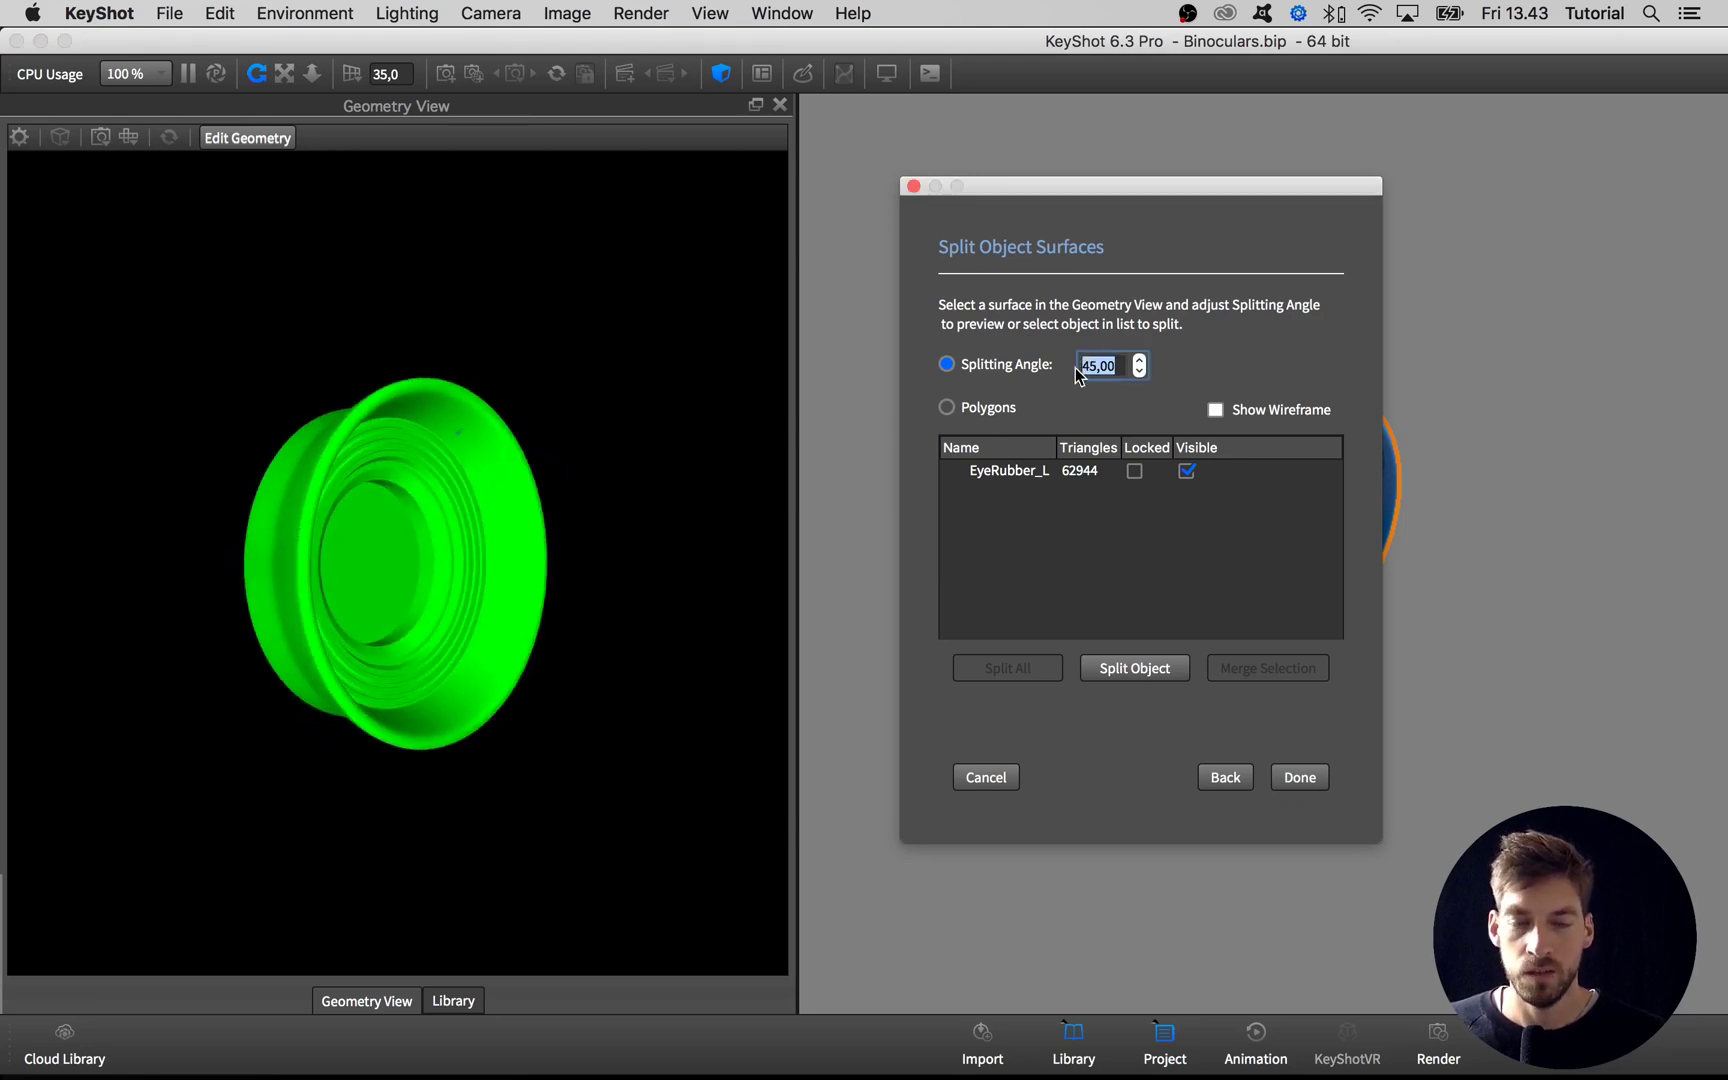
type("1")
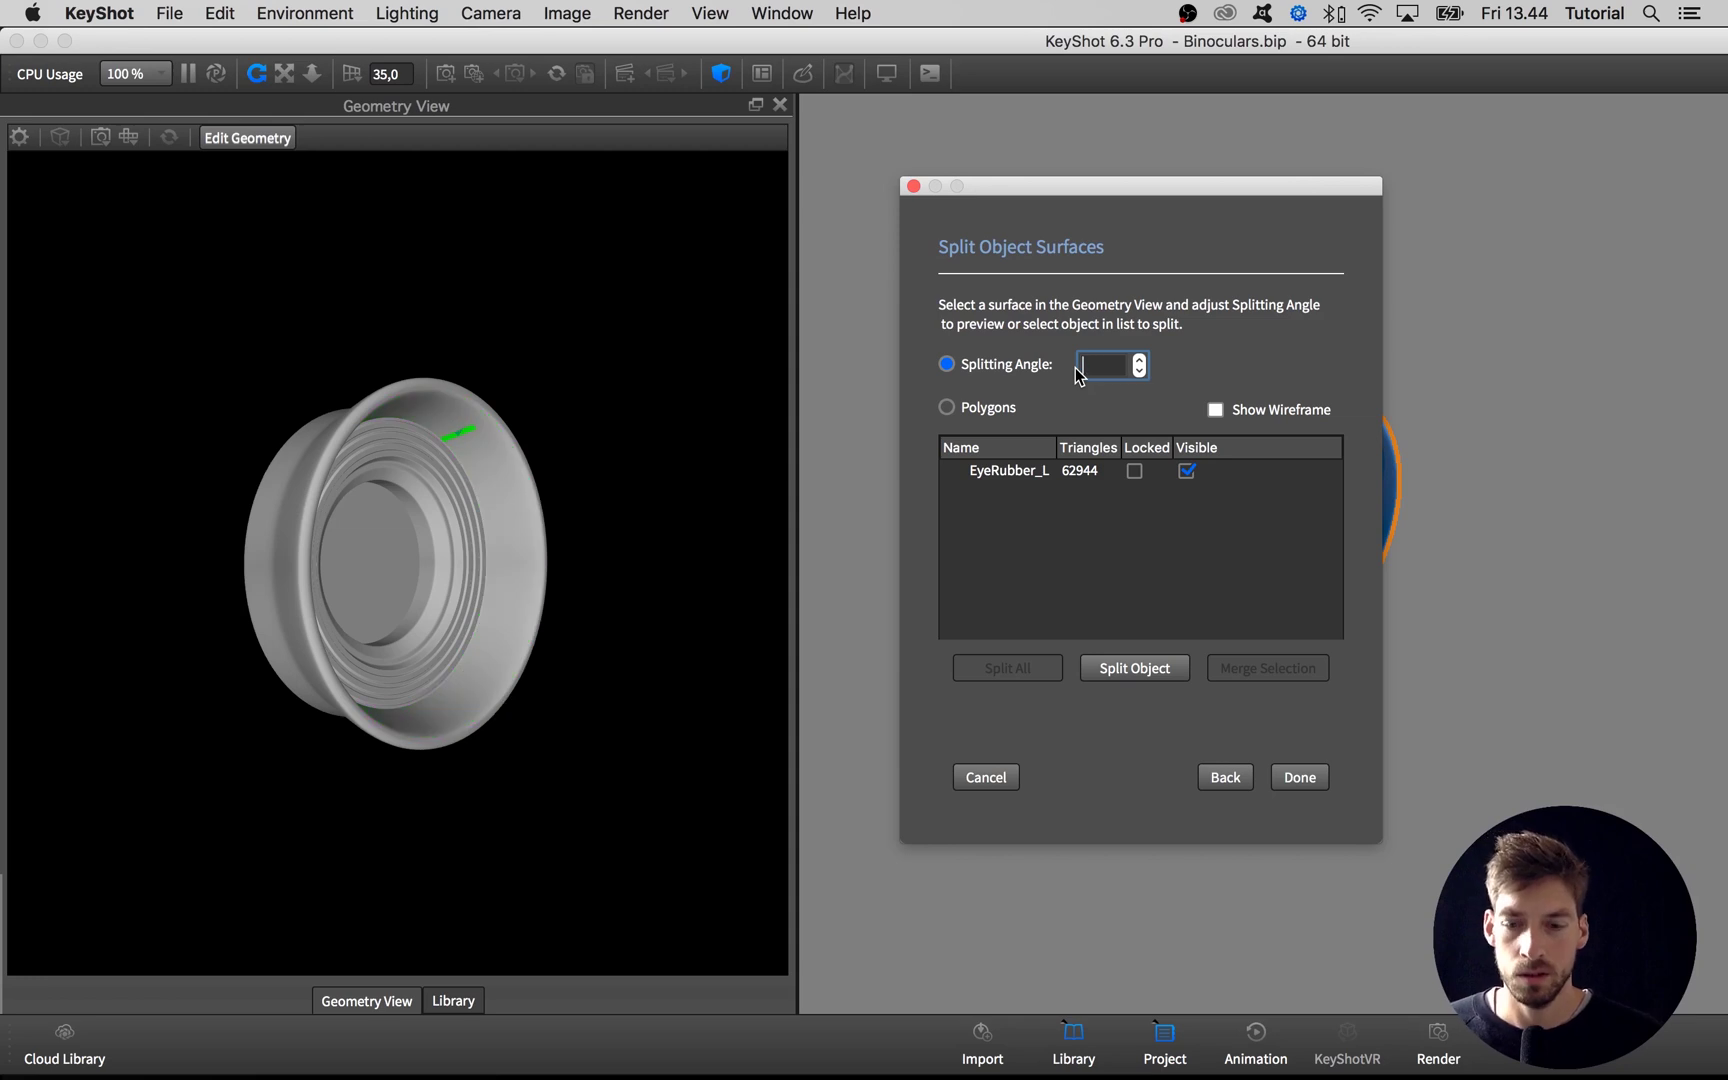
type("30")
key("BackSpace")
key("BackSpace")
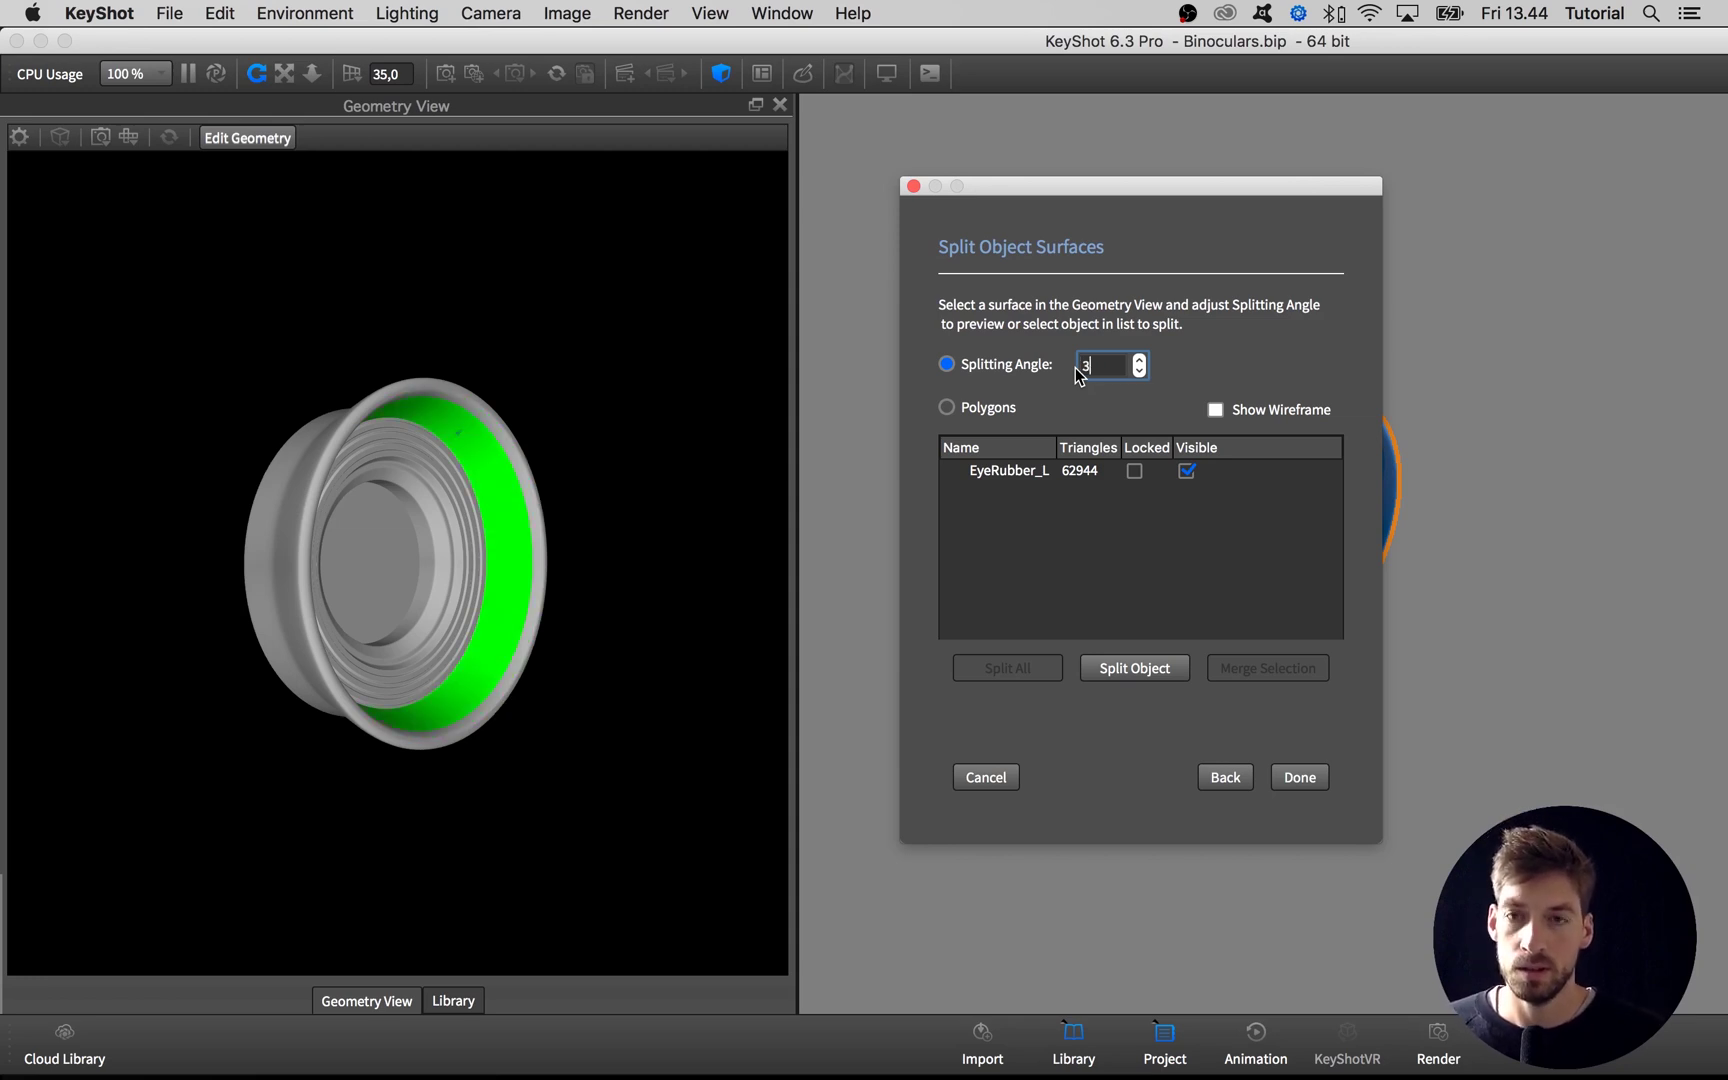
type("25")
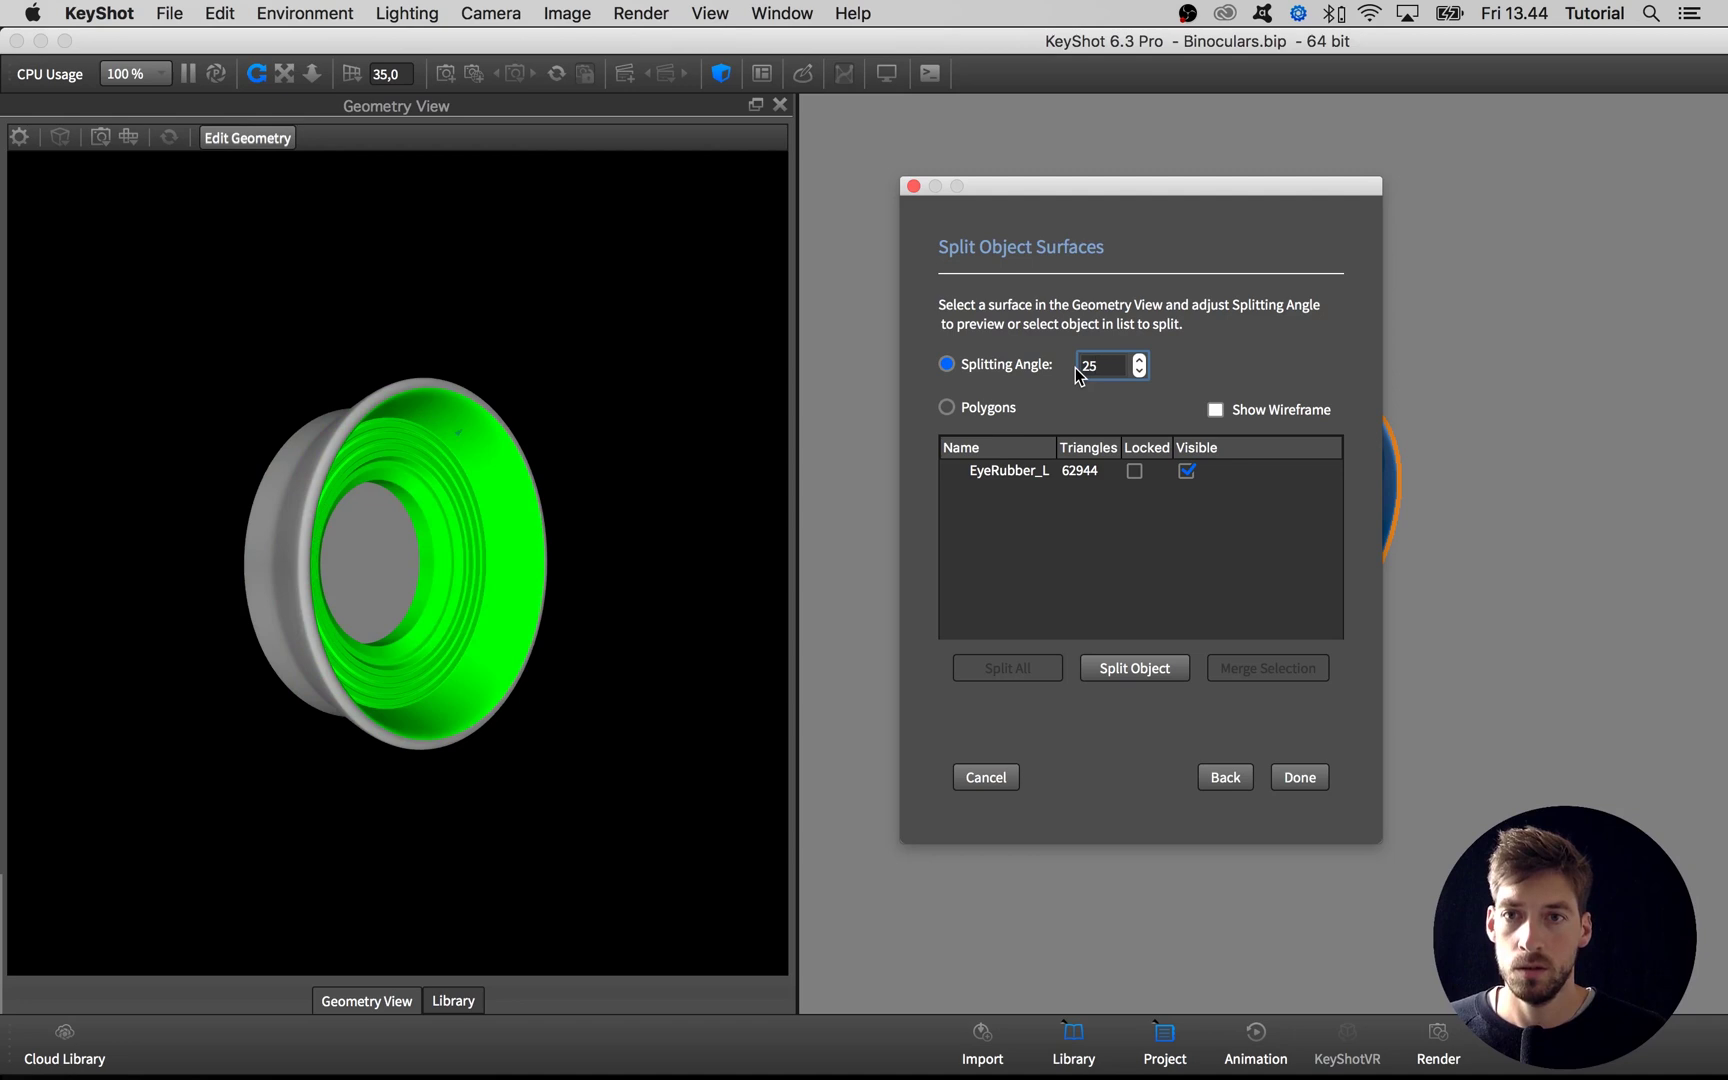
key("BackSpace")
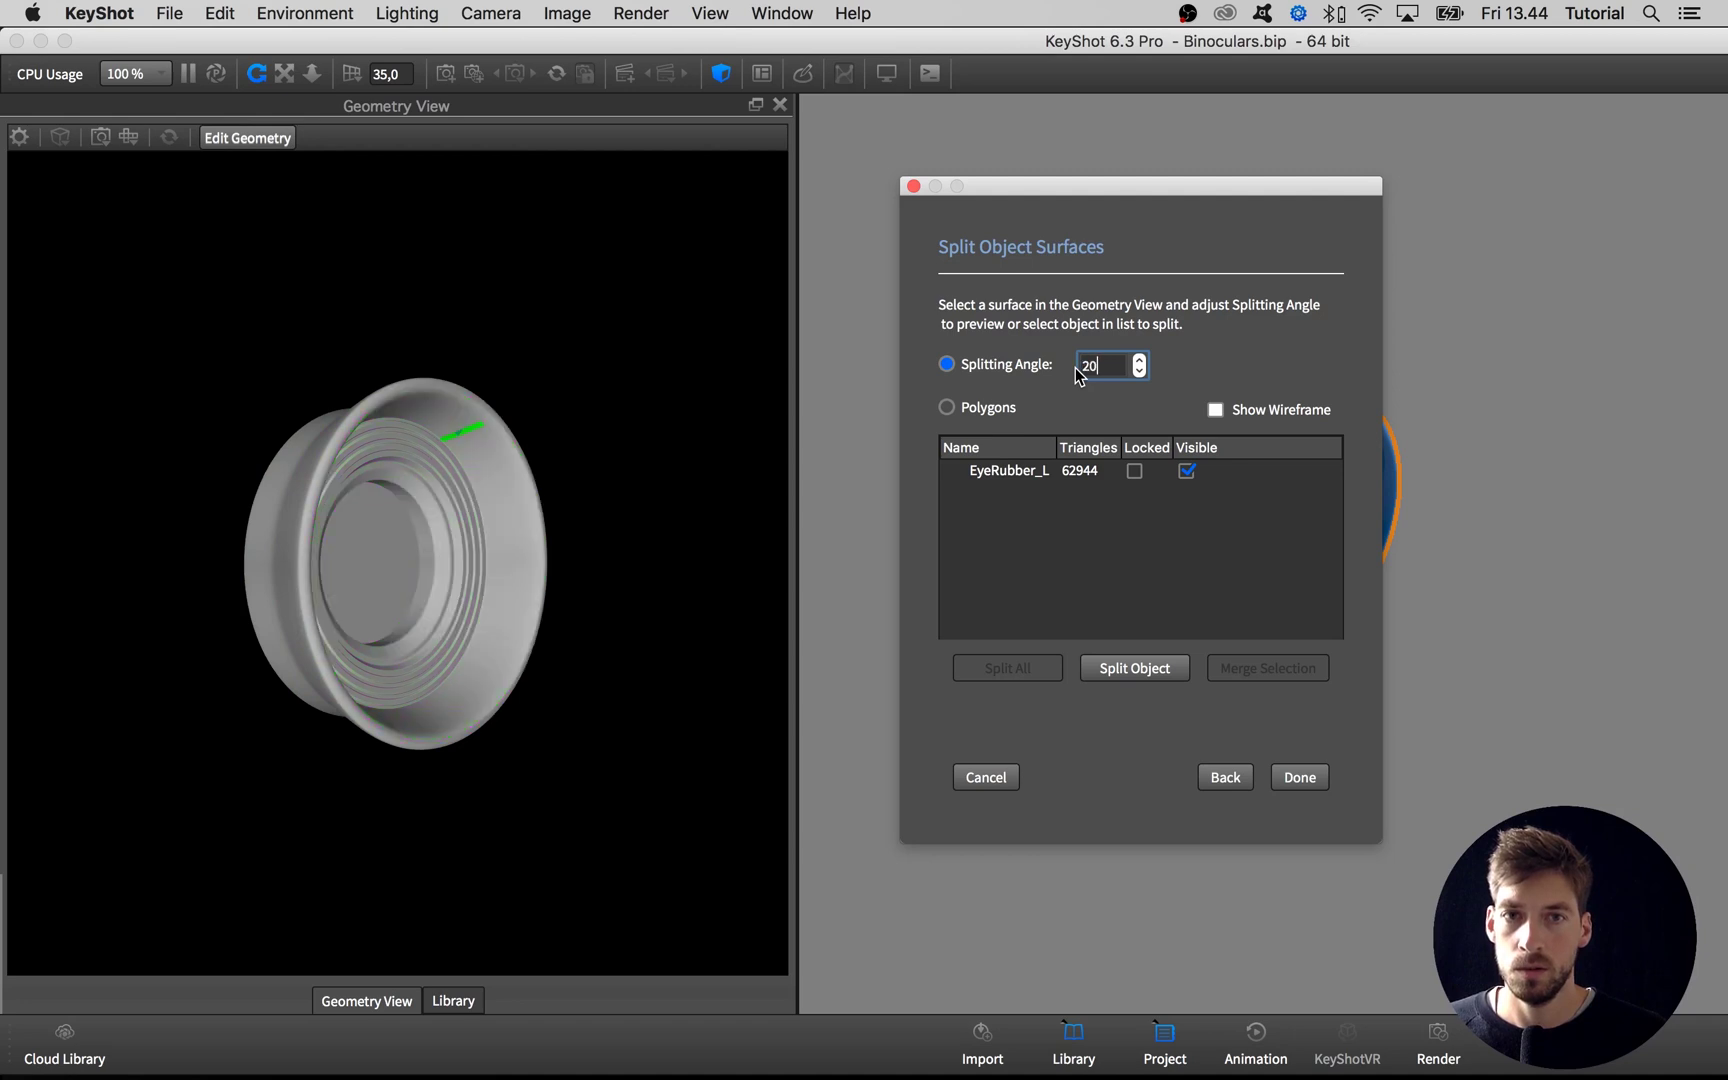
type("0")
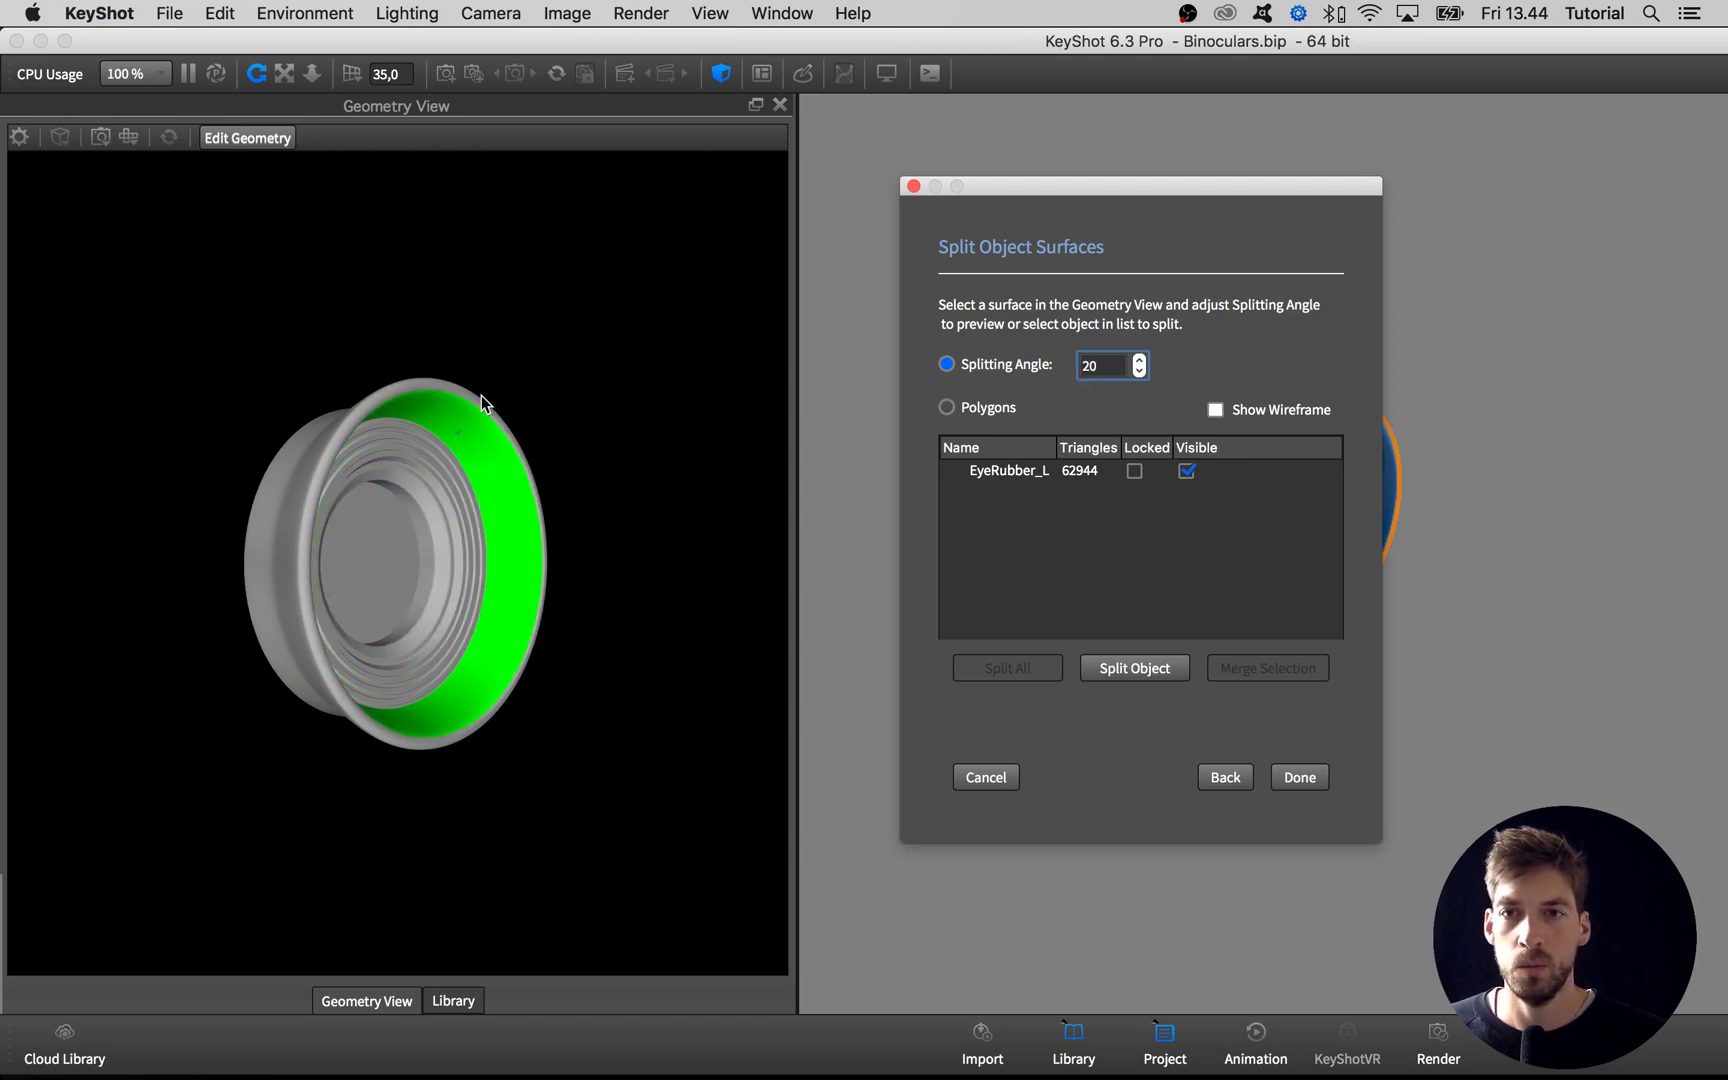
Add the eyecup's rim and outer wall to the selected surfaces, and split them off as a separate object.
left_click_drag(540, 430, 541, 572)
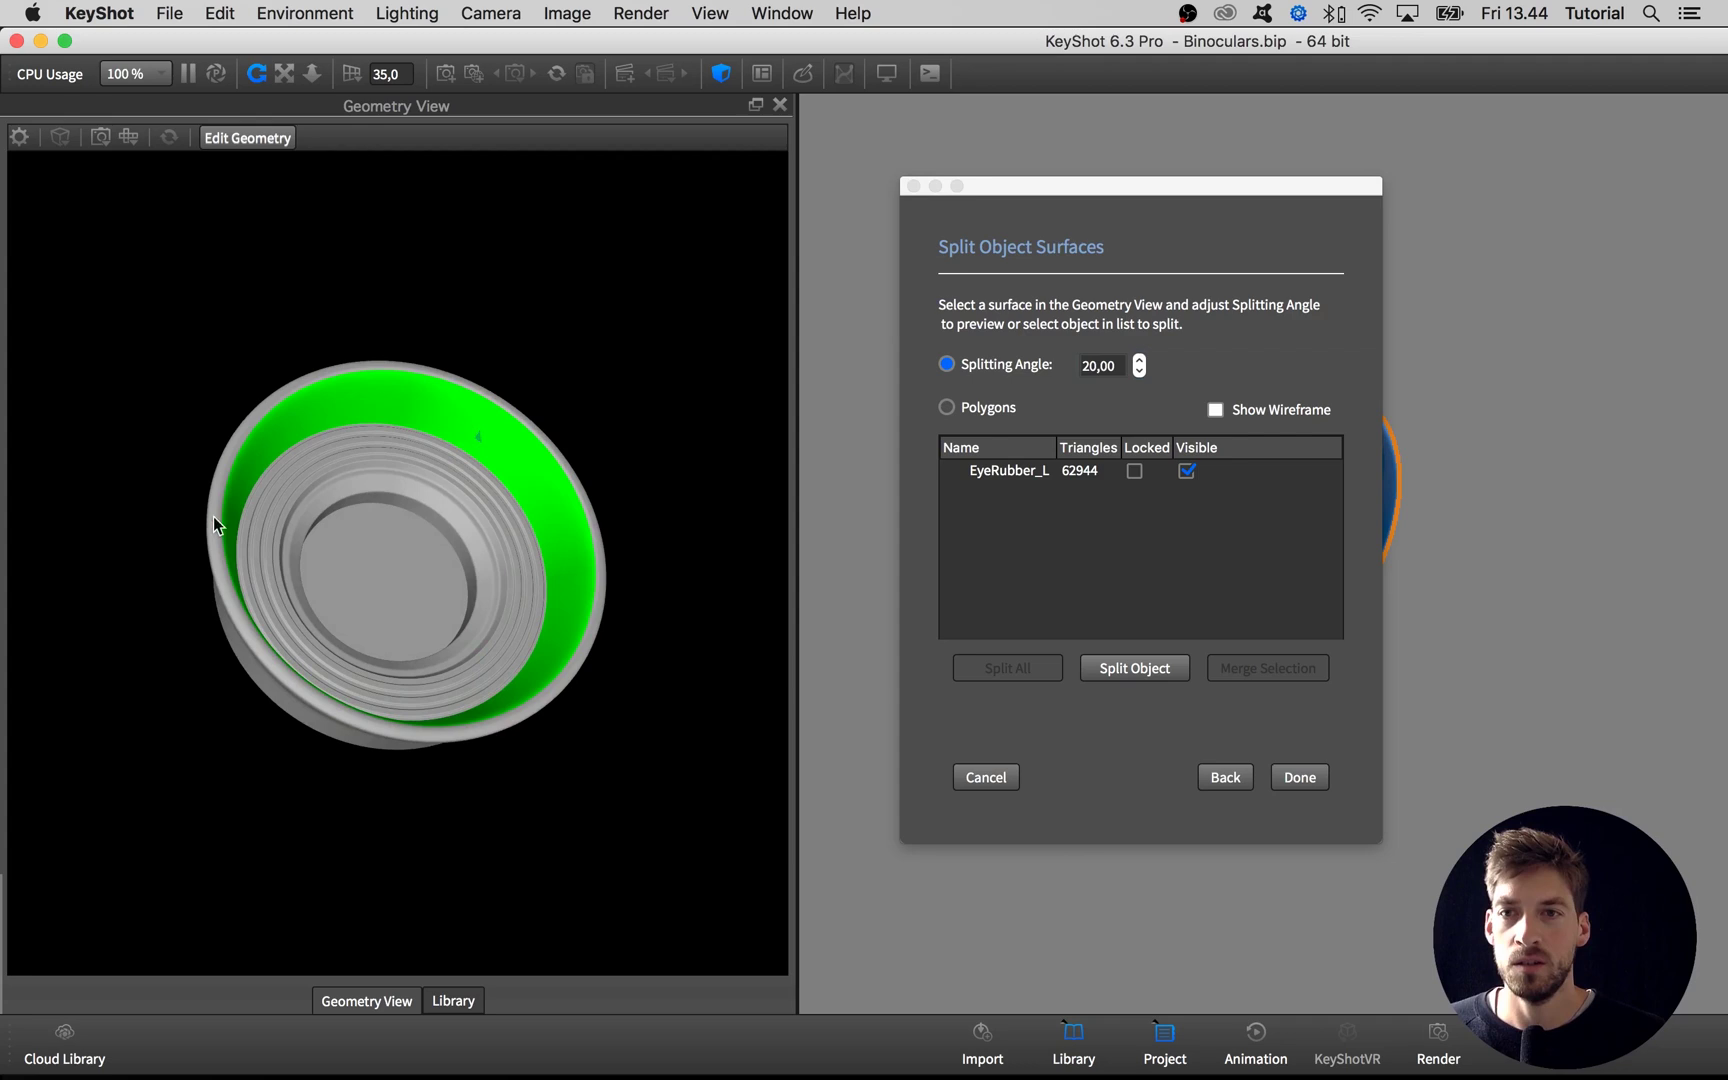
left_click_drag(344, 398, 292, 398)
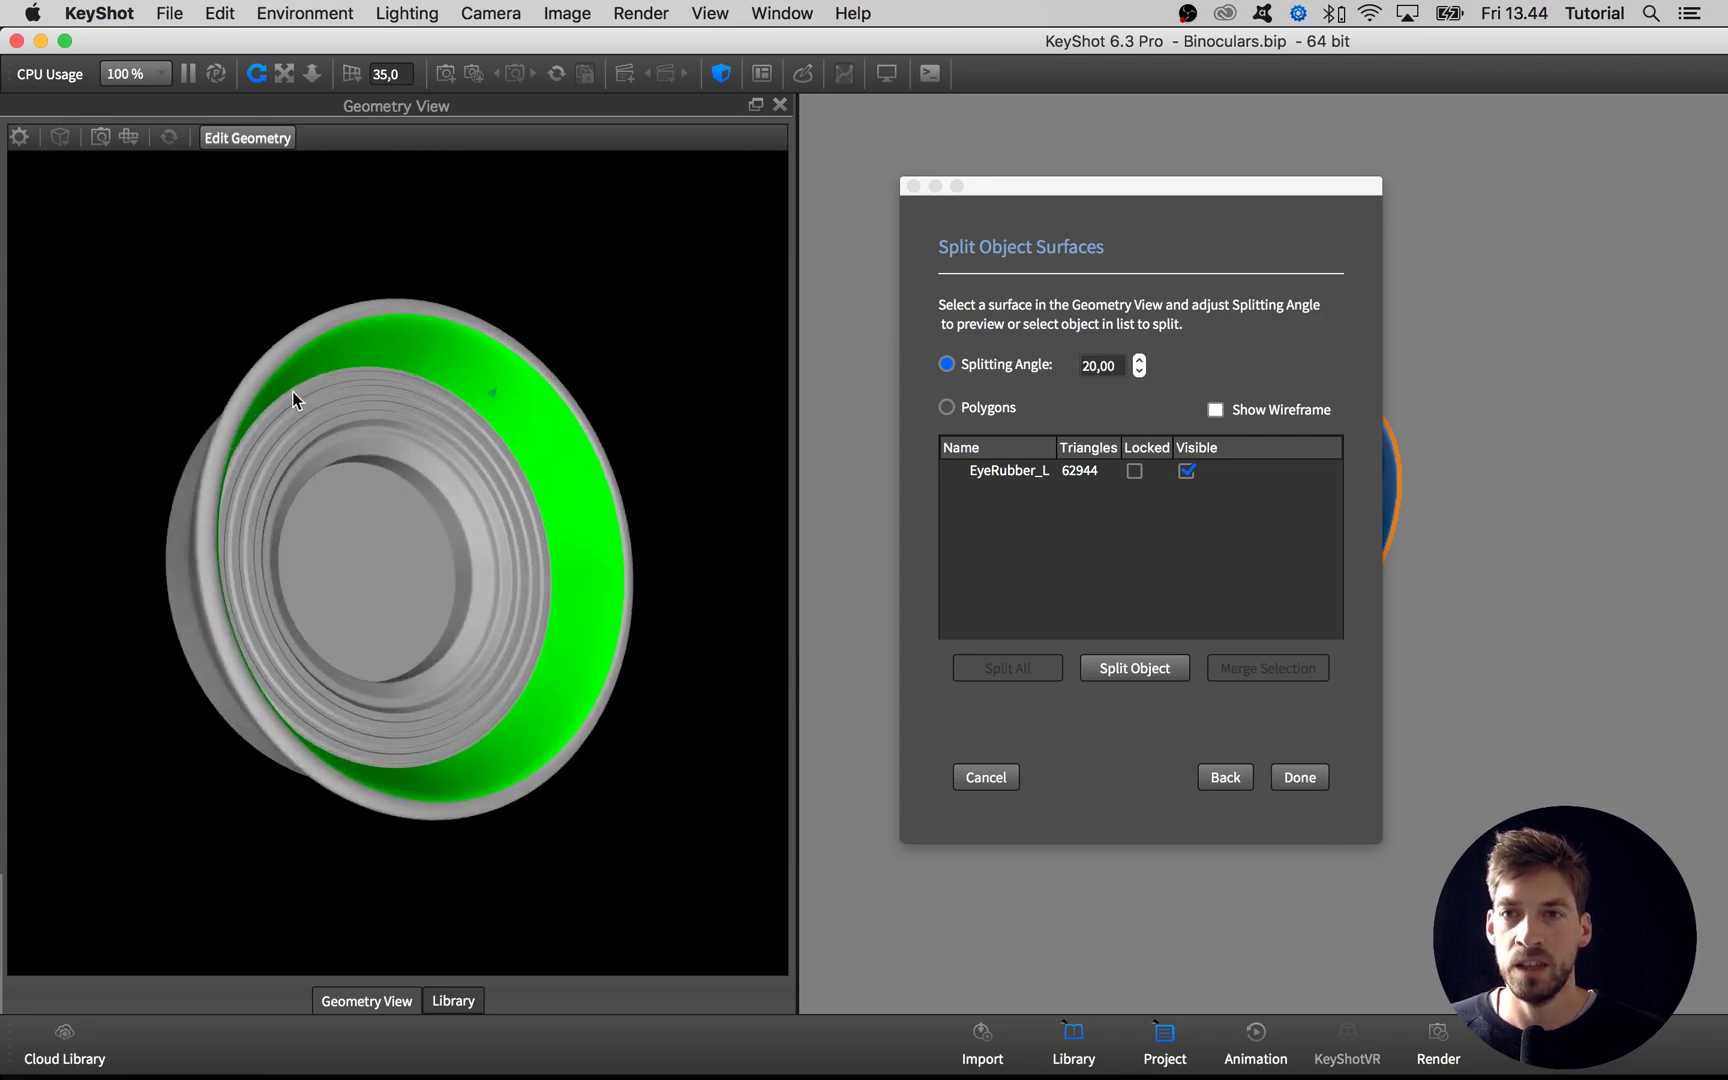
left_click(262, 372)
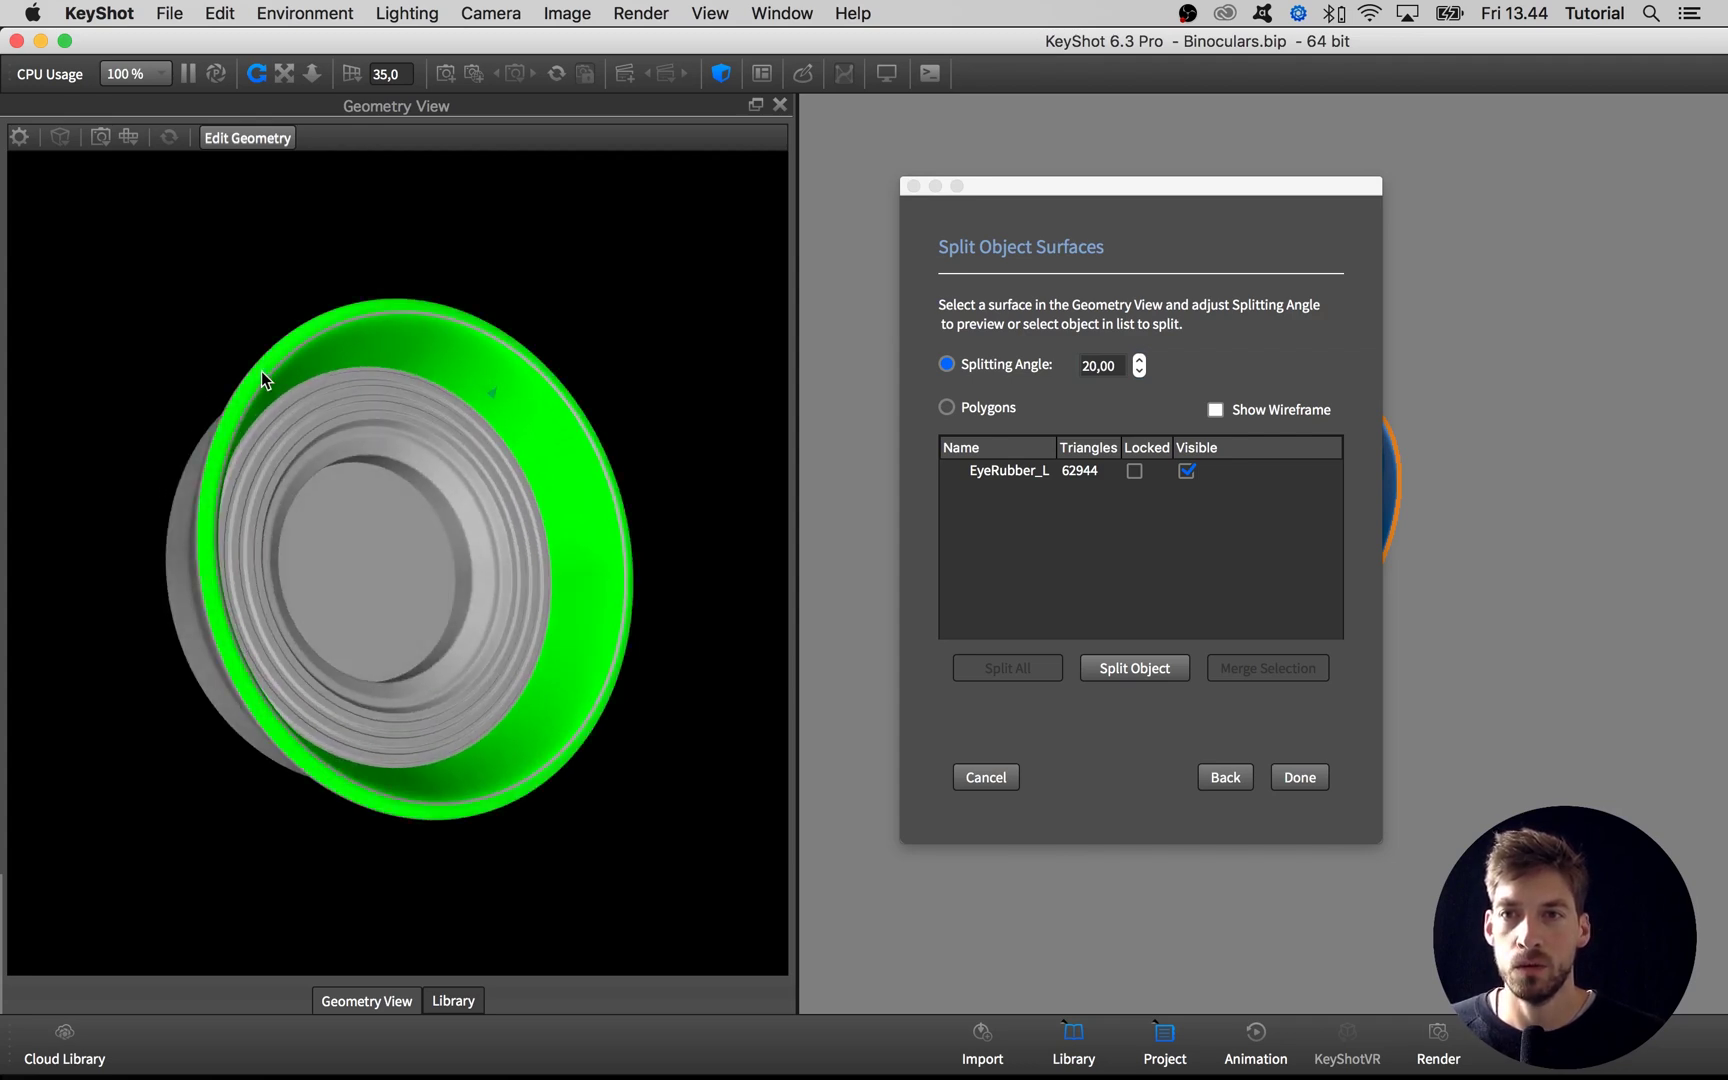
mouse_move(261, 371)
left_mouse_down()
mouse_move(211, 316)
mouse_move(182, 343)
mouse_move(280, 352)
left_mouse_up()
scroll(240, 348, "up", 2)
left_click(231, 308)
left_click(446, 352)
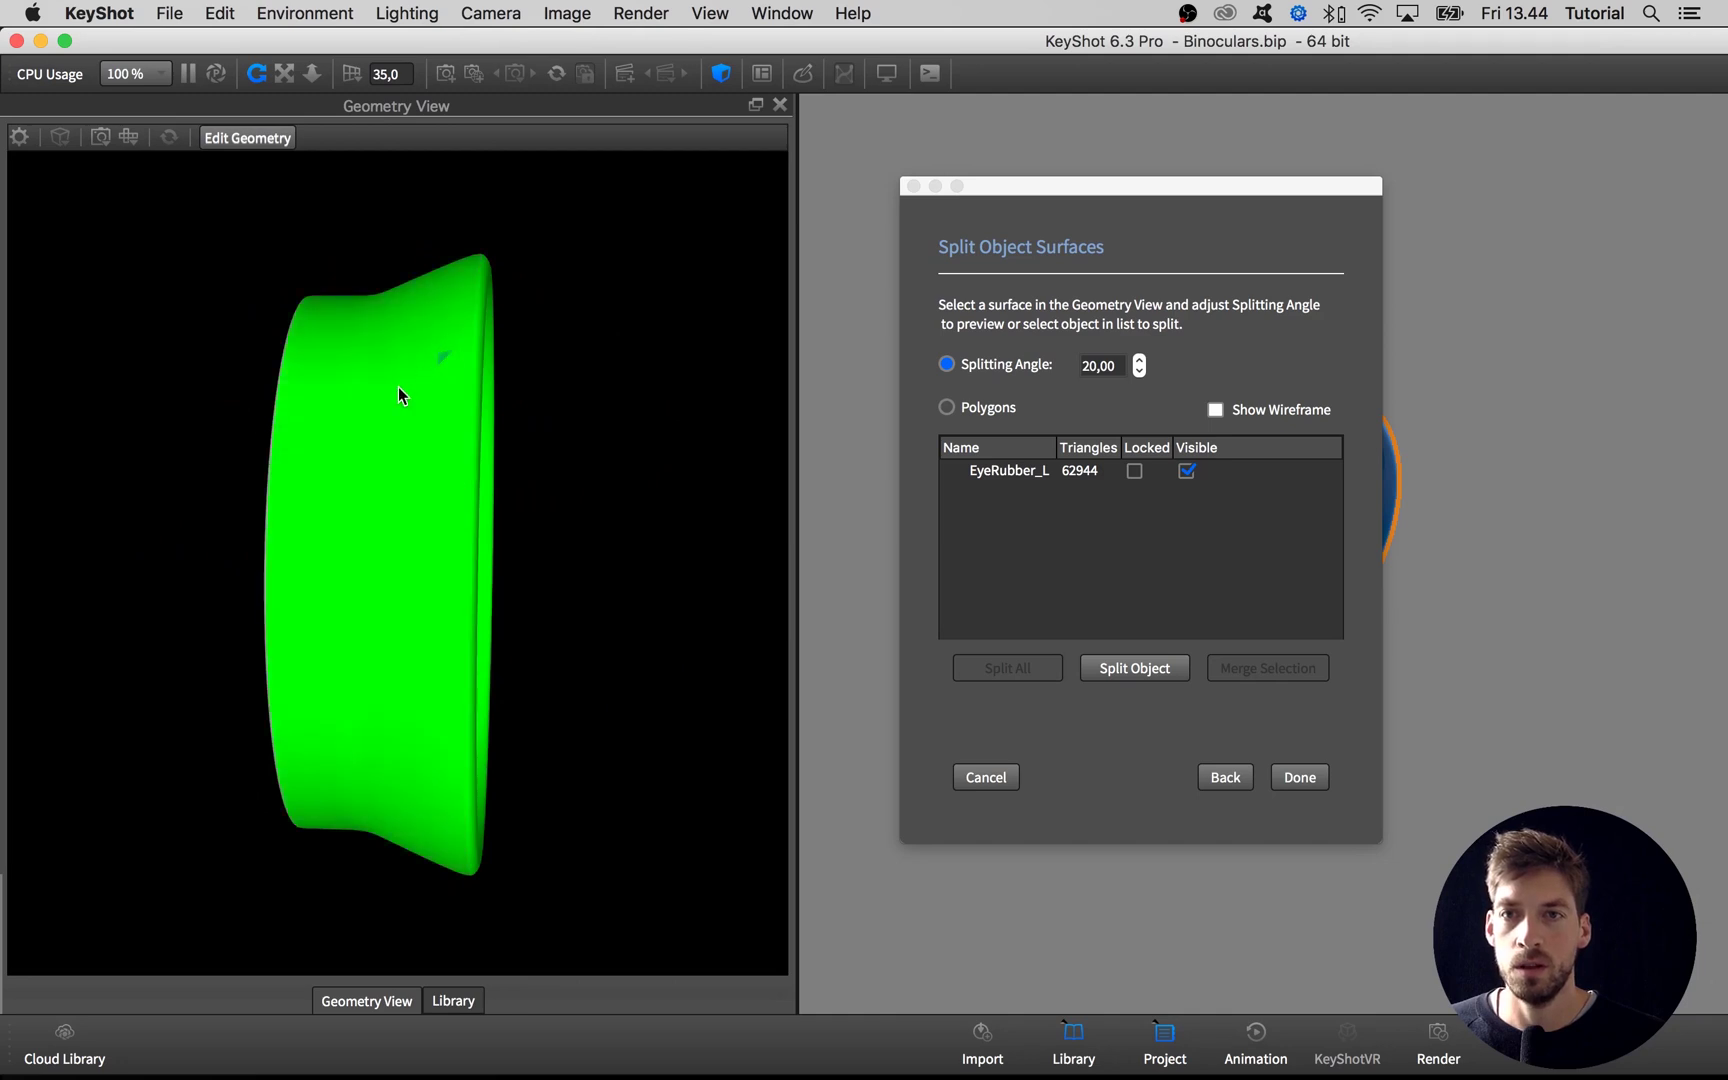
left_click_drag(398, 388, 566, 448)
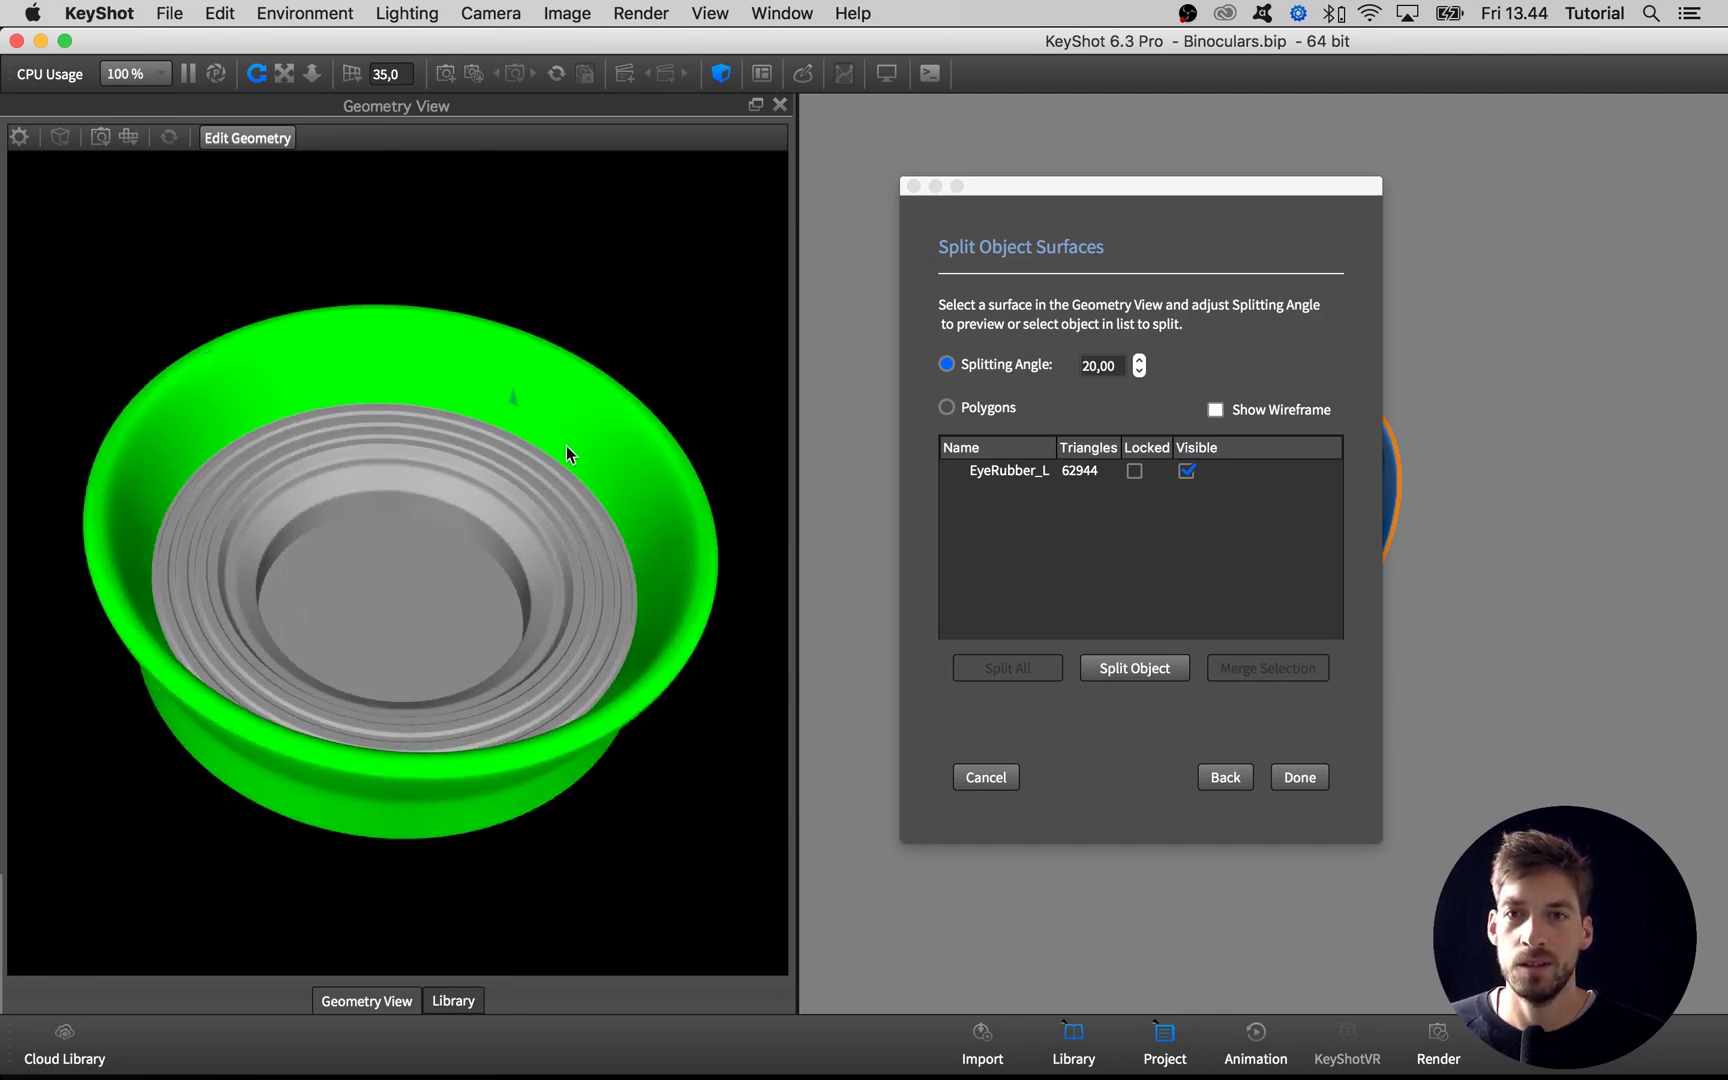
mouse_move(374, 527)
left_mouse_down()
mouse_move(390, 564)
mouse_move(428, 568)
mouse_move(378, 528)
left_mouse_up()
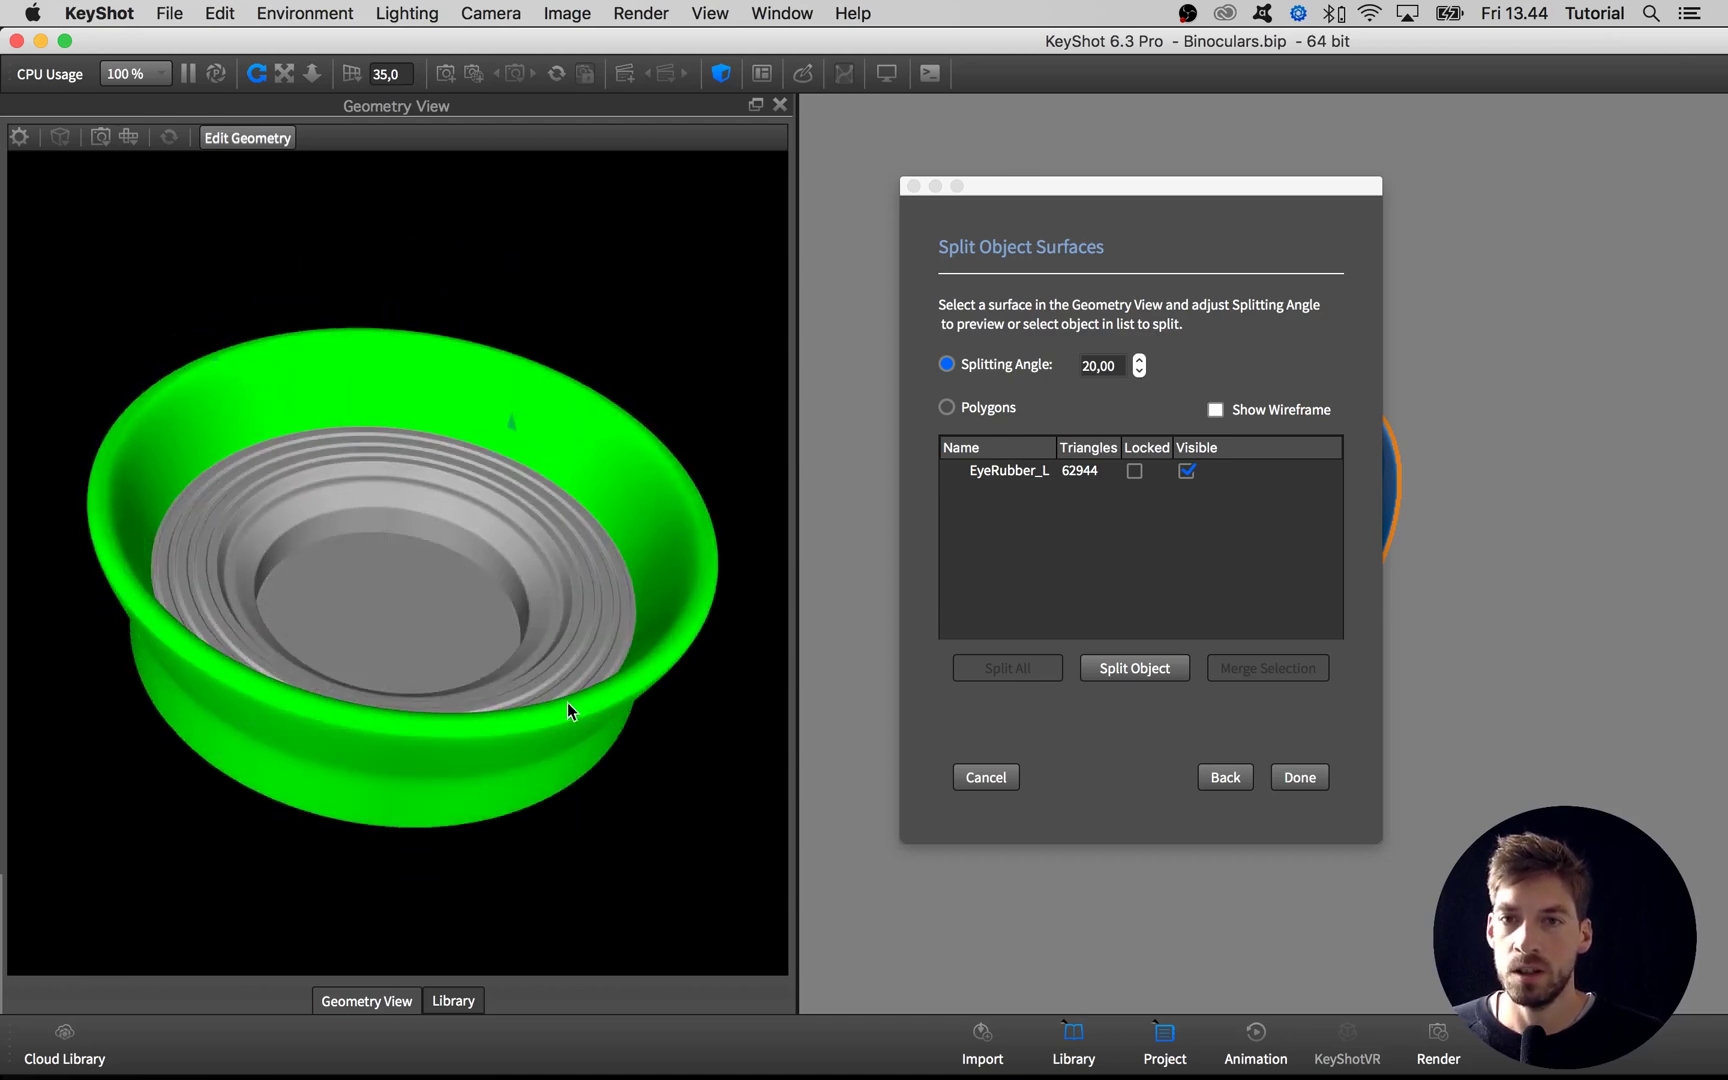
left_click_drag(567, 702, 500, 588)
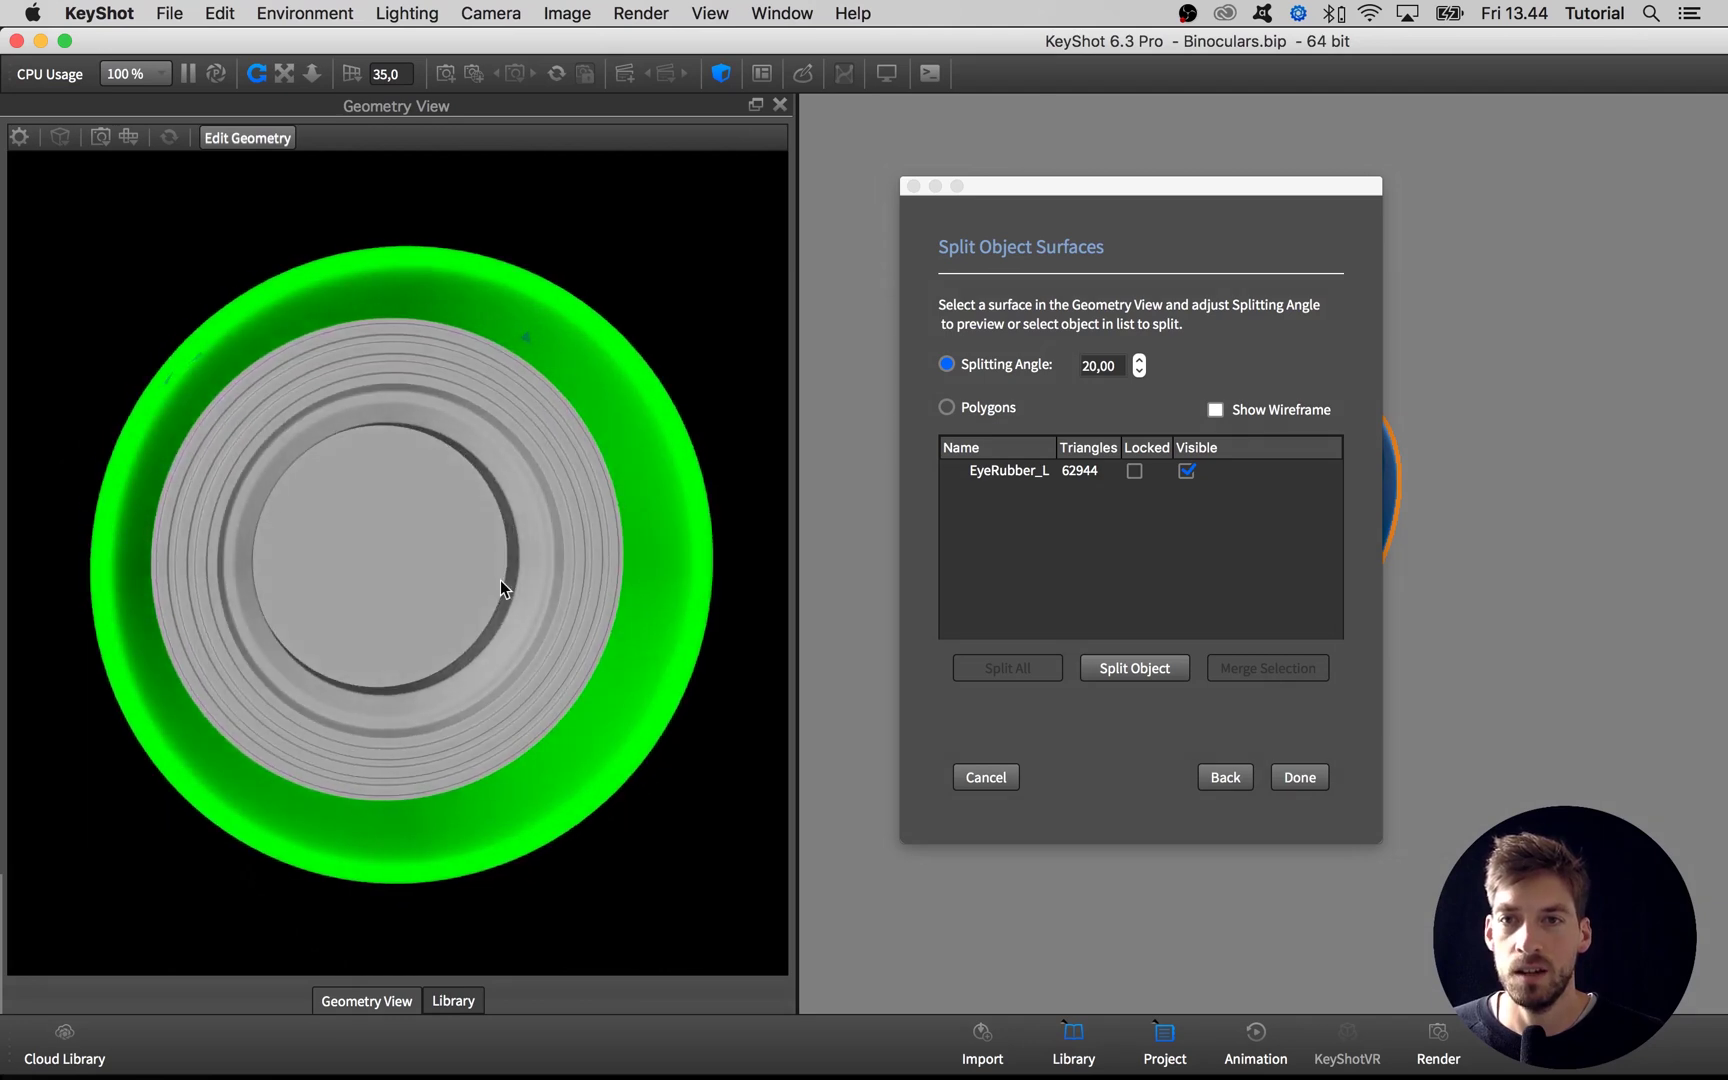
left_click(1150, 670)
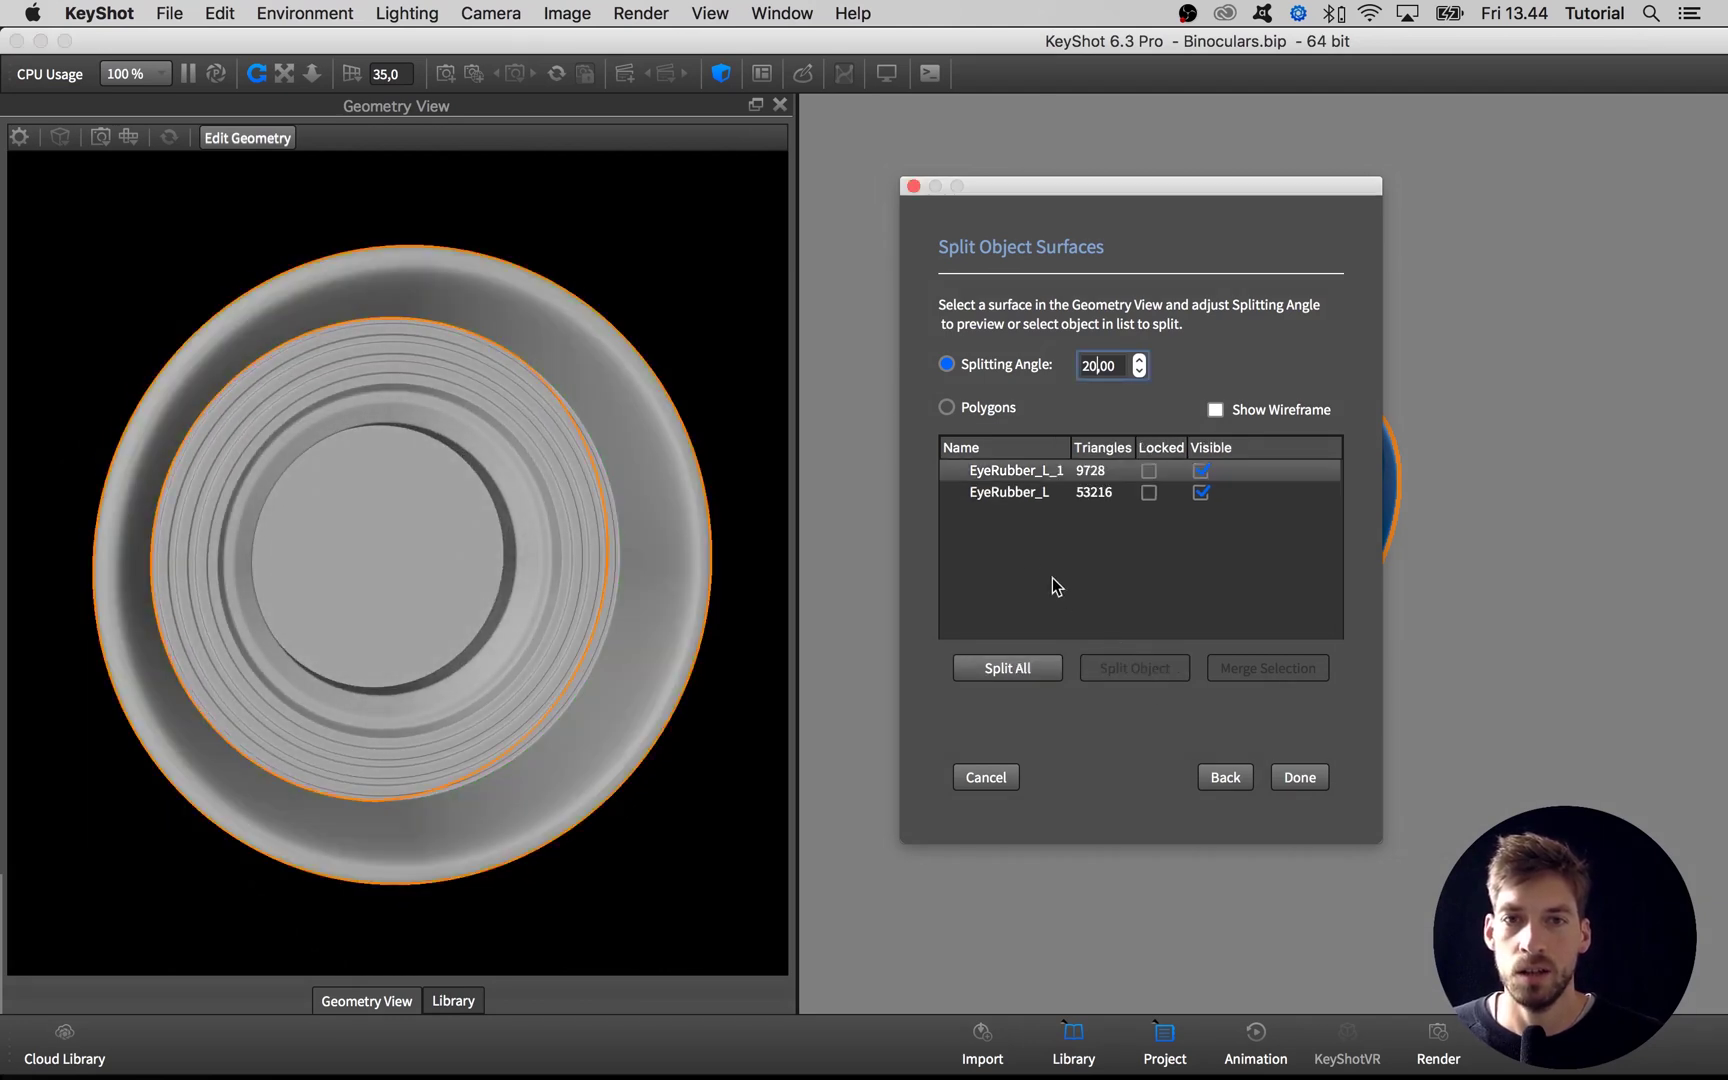
Examine which surfaces belong to EyeRubber_L_1 and which to EyeRubber_L by selecting them alternately.
left_click(1020, 495)
mouse_move(730, 618)
left_mouse_down()
mouse_move(725, 636)
mouse_move(752, 652)
mouse_move(729, 638)
left_mouse_up()
left_click(1010, 492)
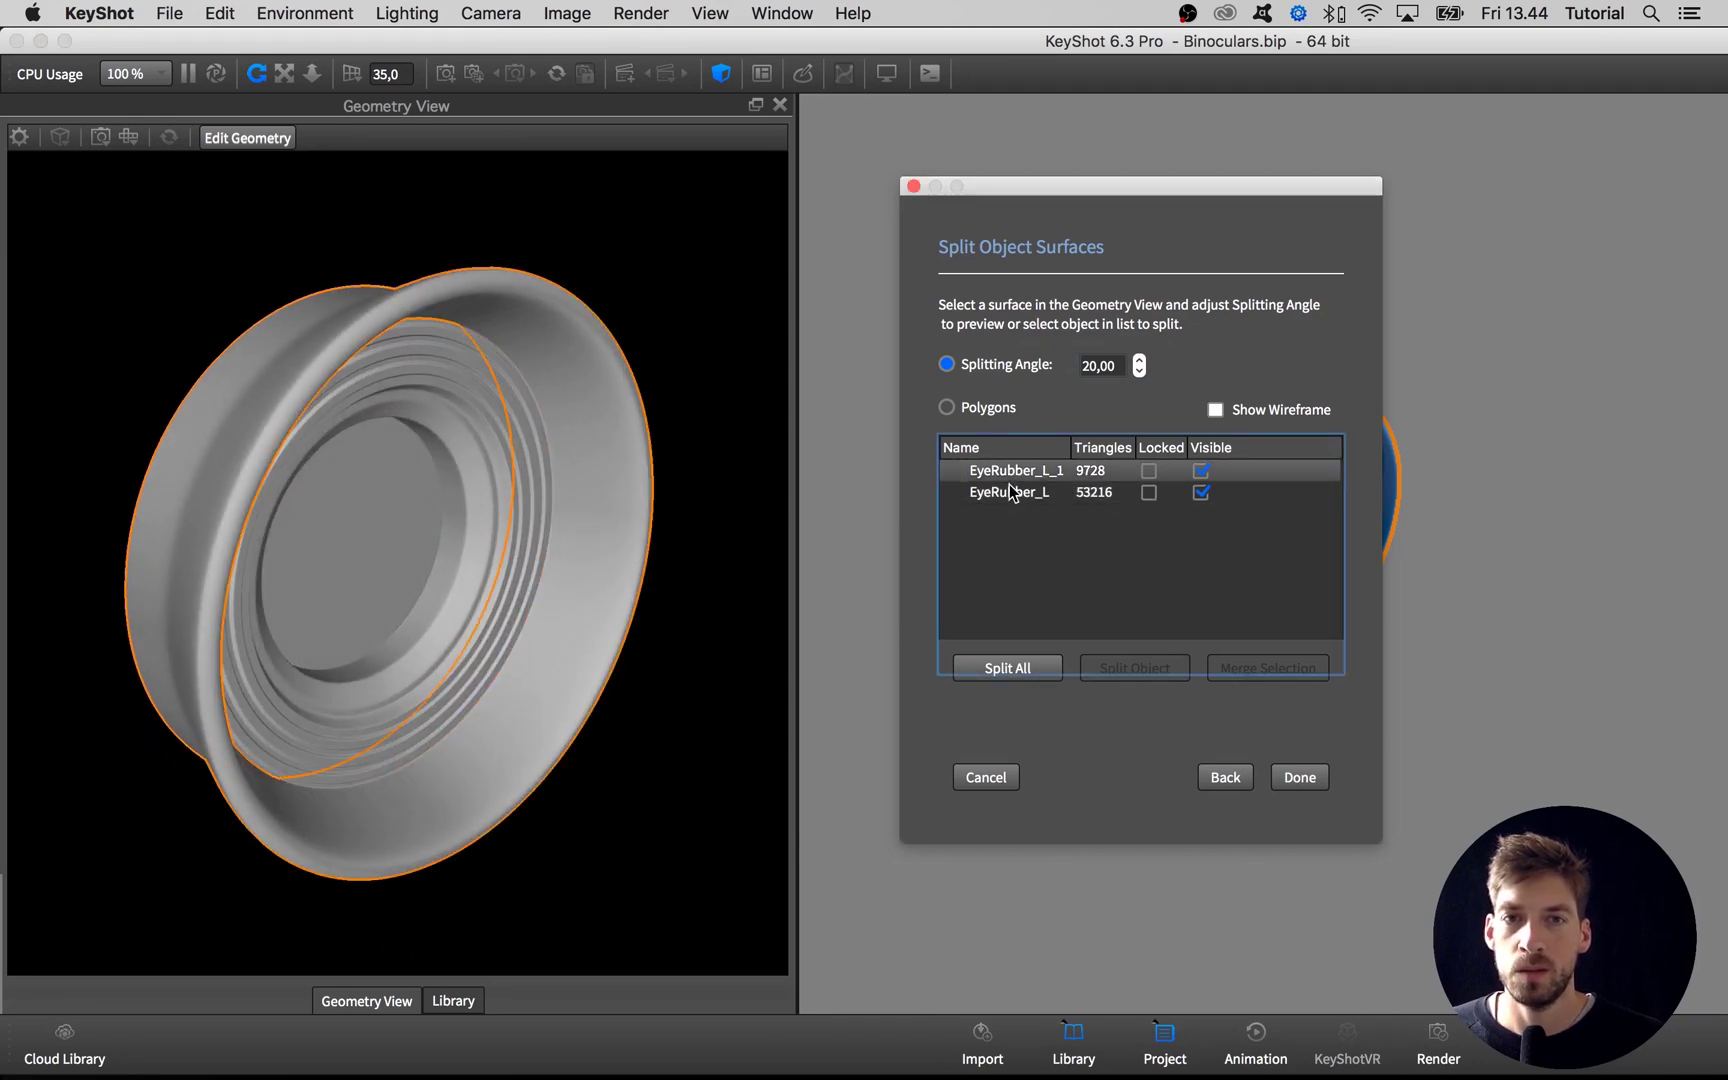
left_click(1008, 490)
left_click(1008, 475)
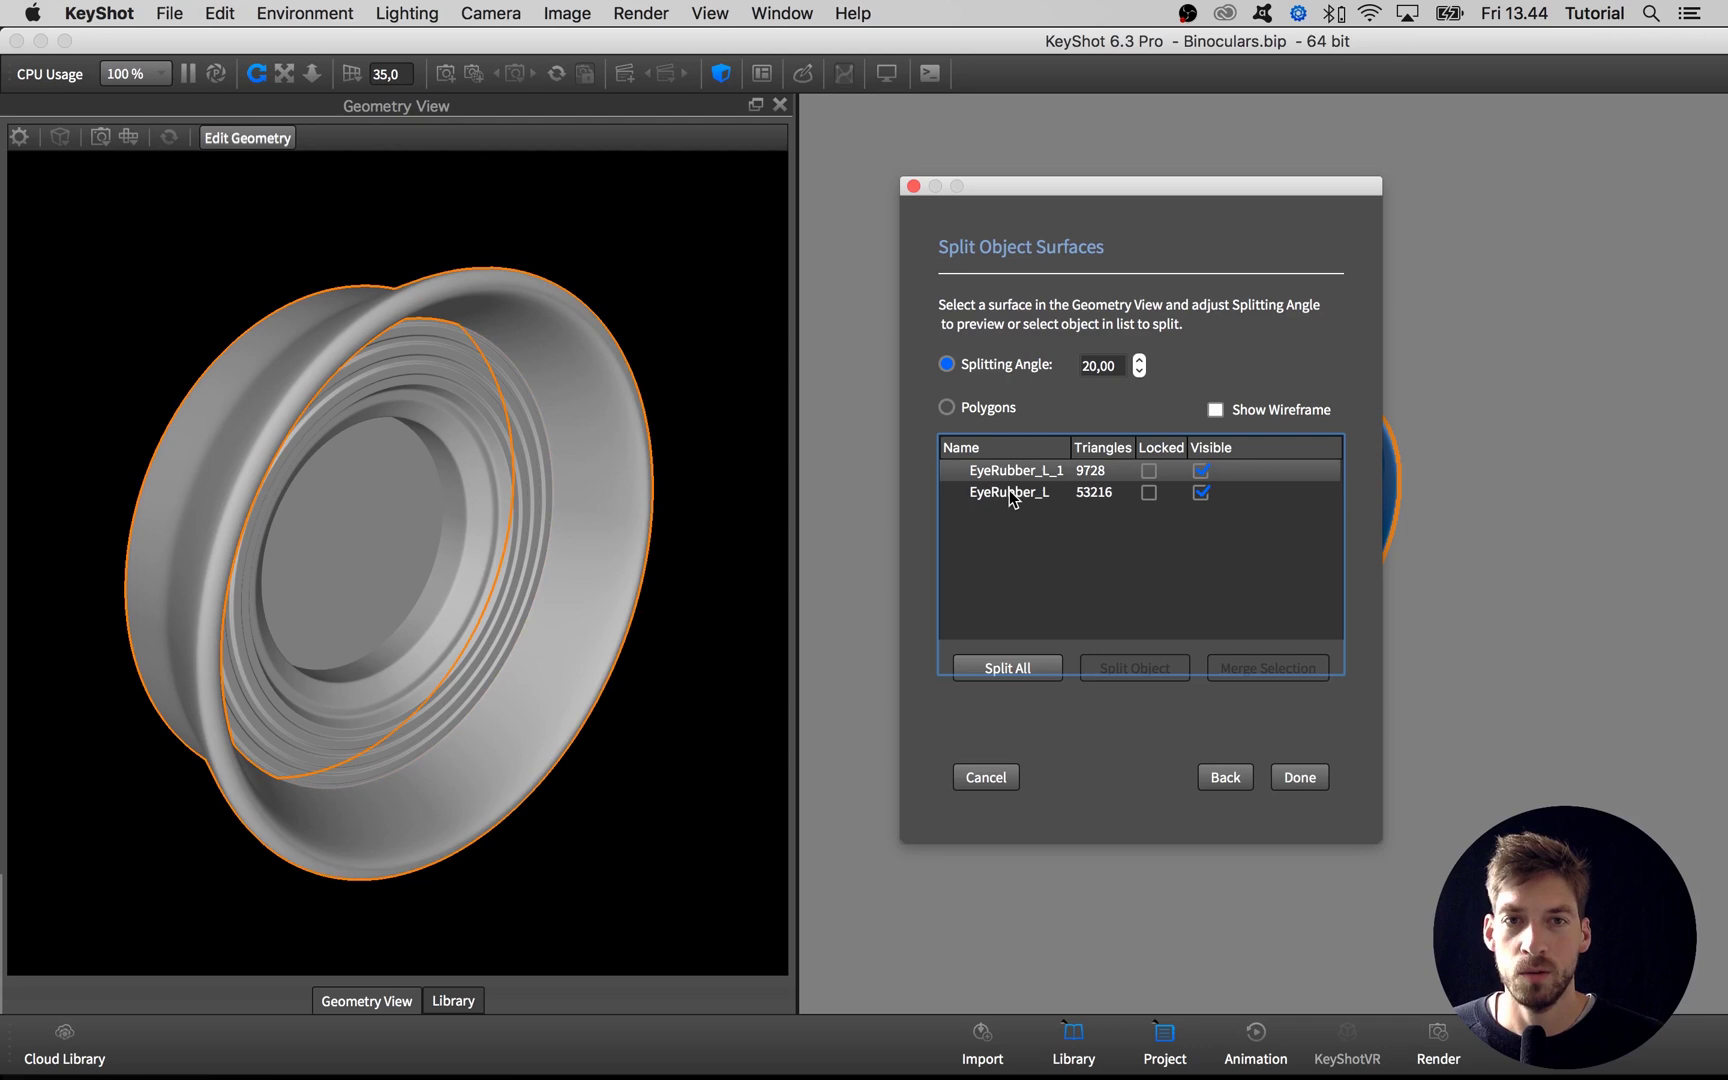
left_click(1008, 490)
left_click(1008, 473)
left_click(1017, 523)
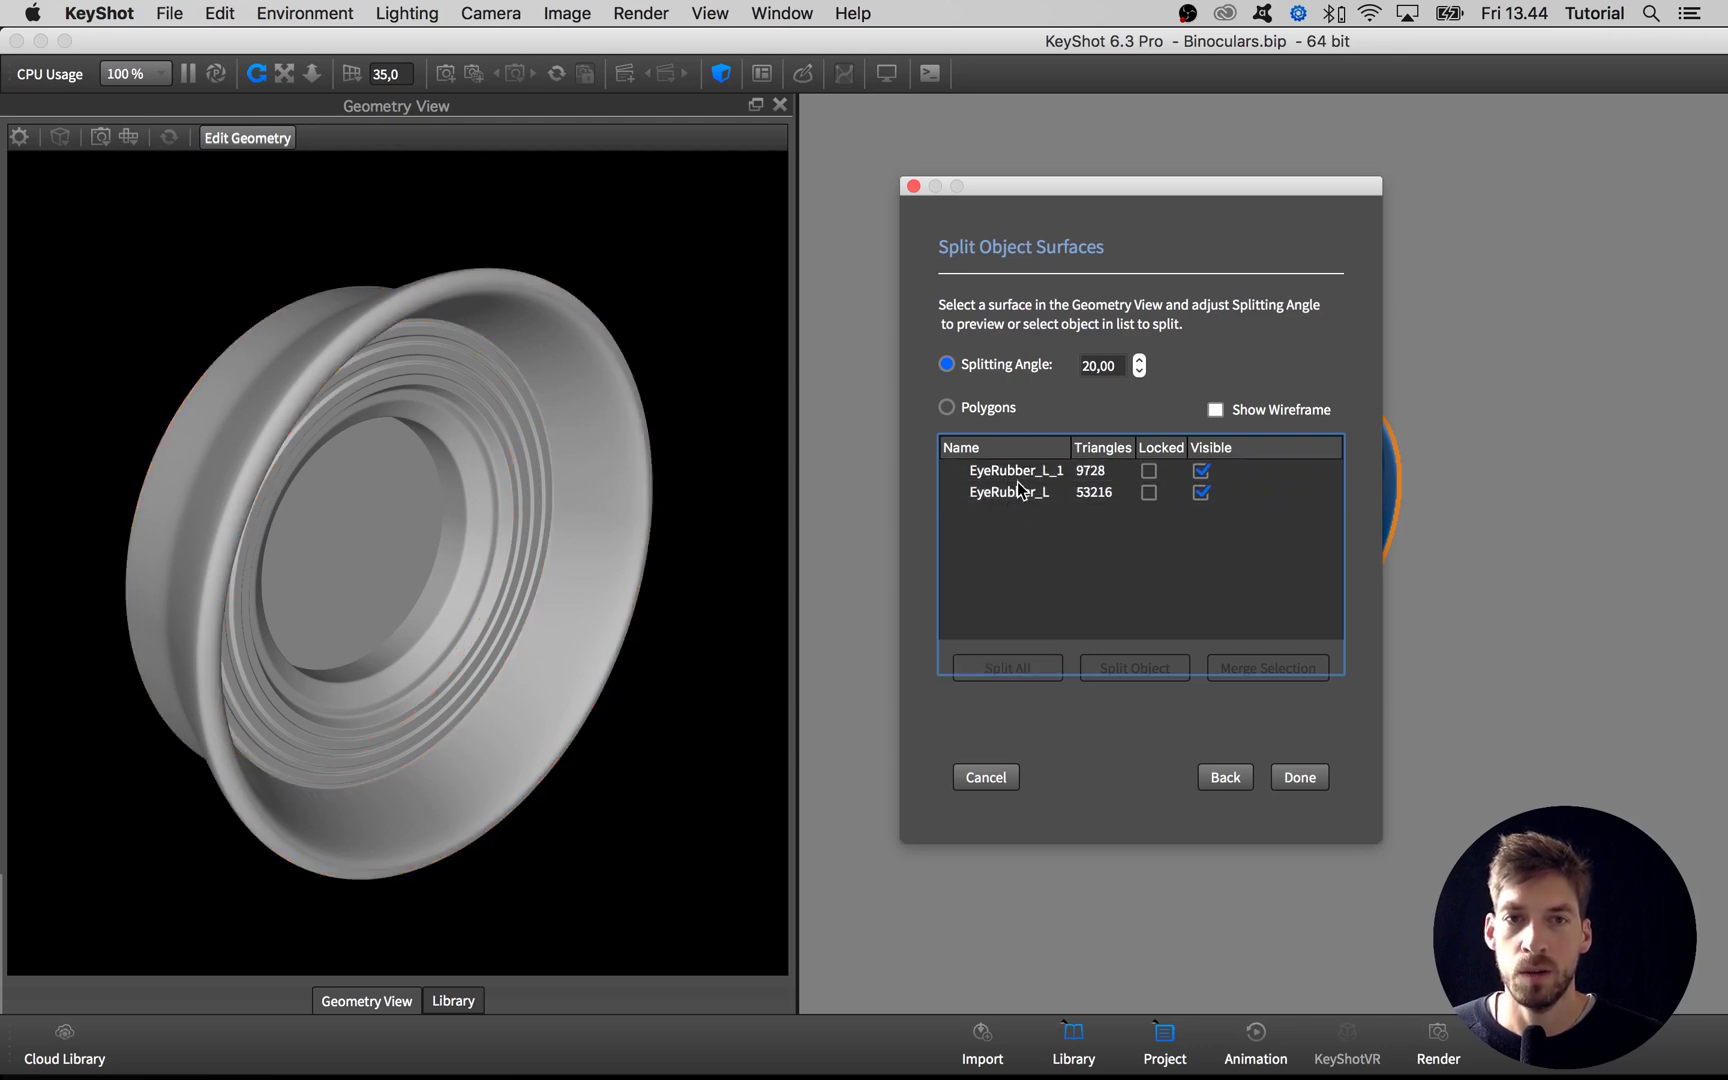
Finish the geometry edit to apply the split to the eyecup.
left_click(1298, 778)
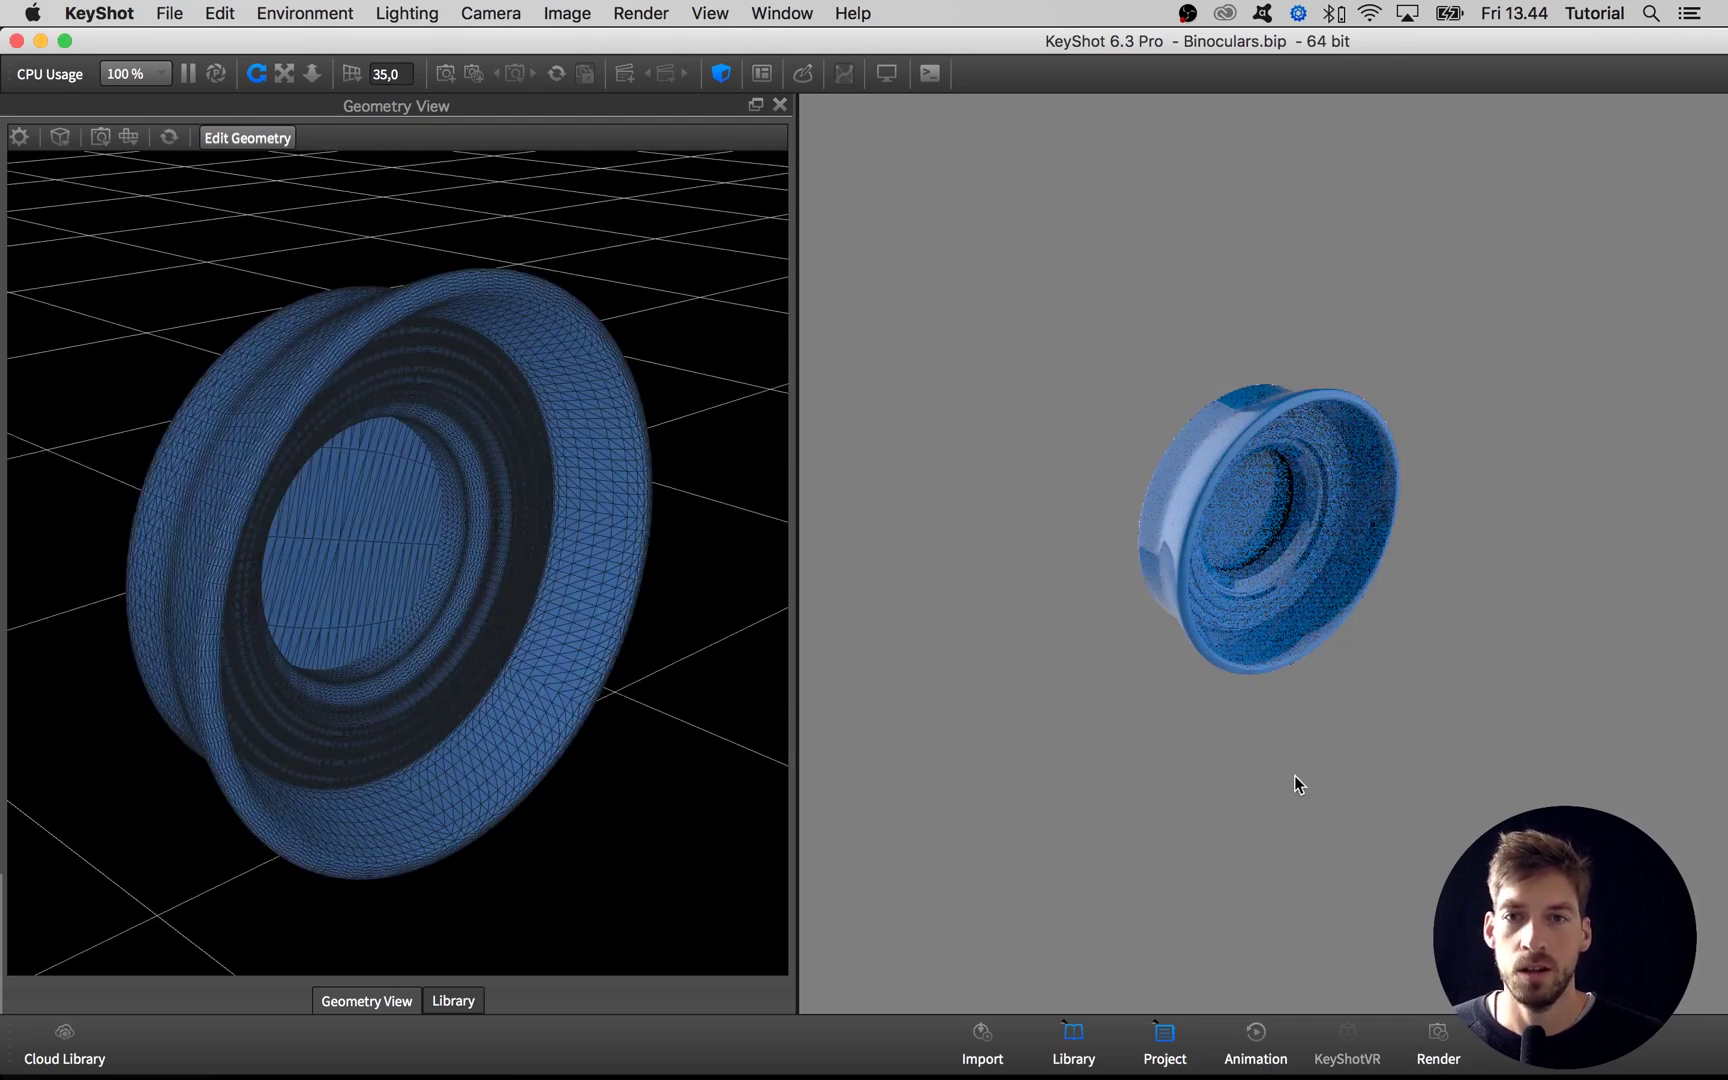
right_click(952, 583)
left_click(784, 109)
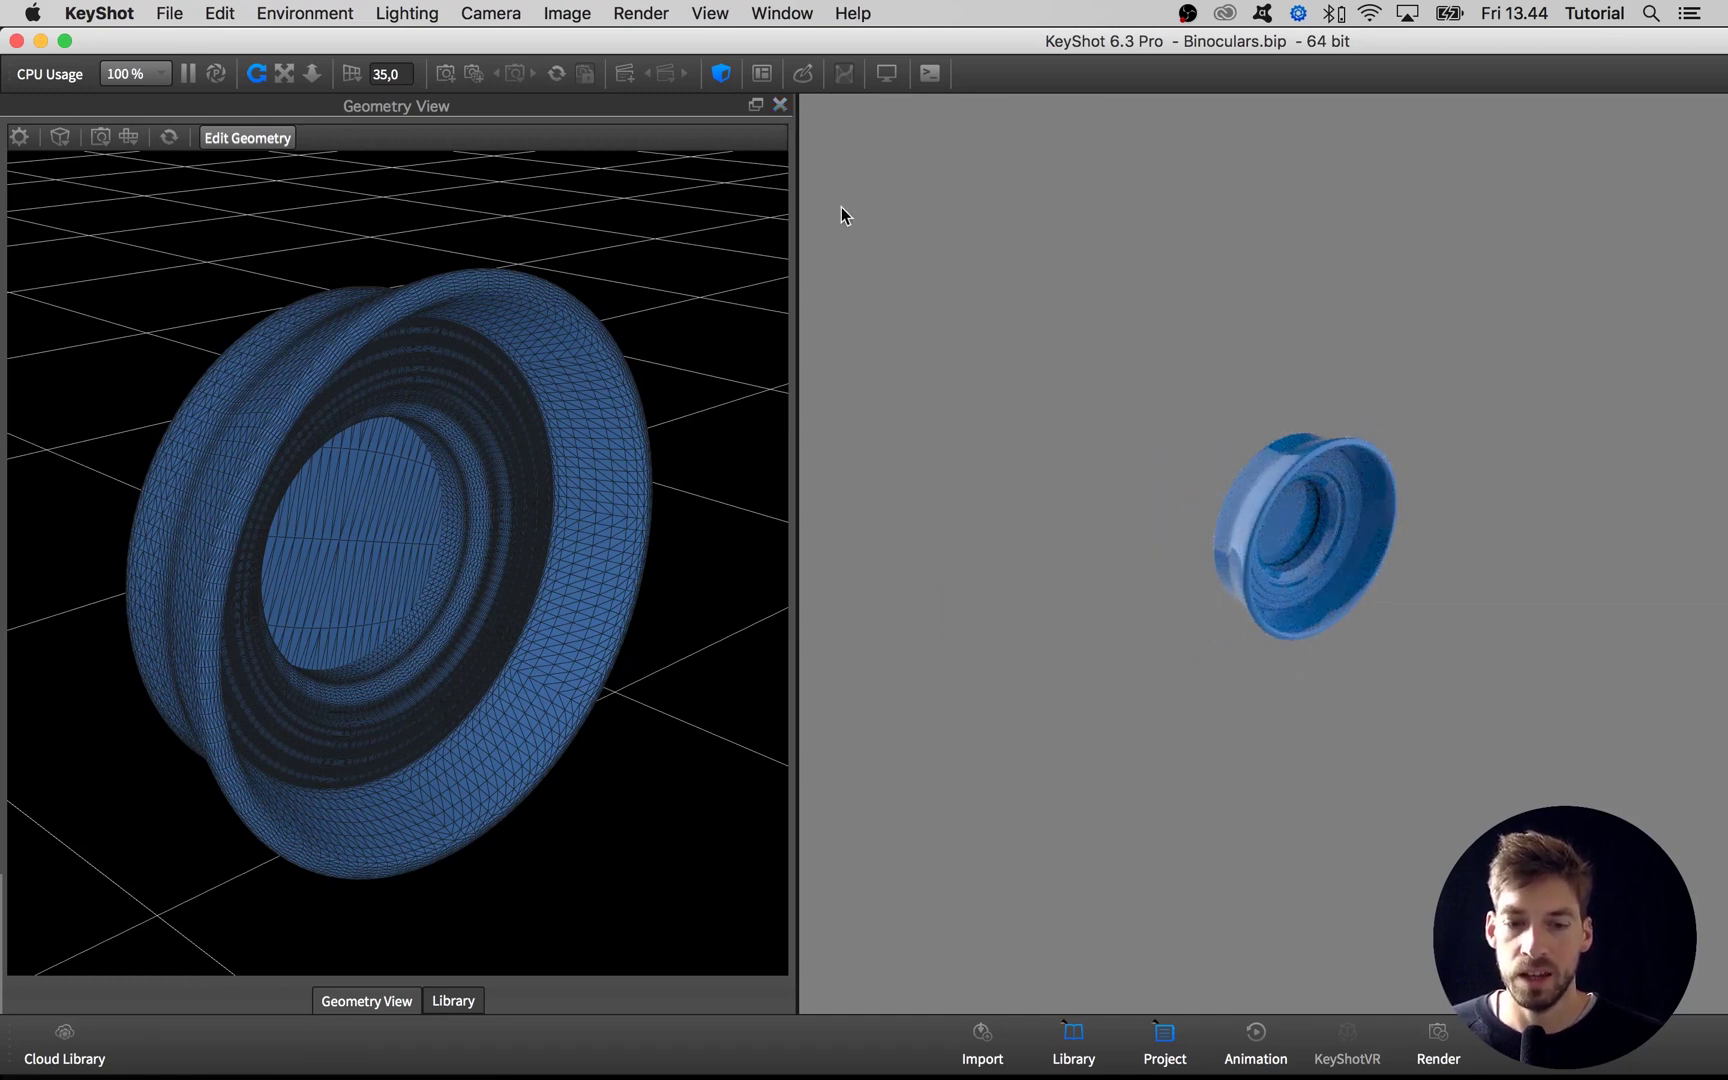
Close the geometry view, narrow the material library, and show all parts of the binoculars.
key("o")
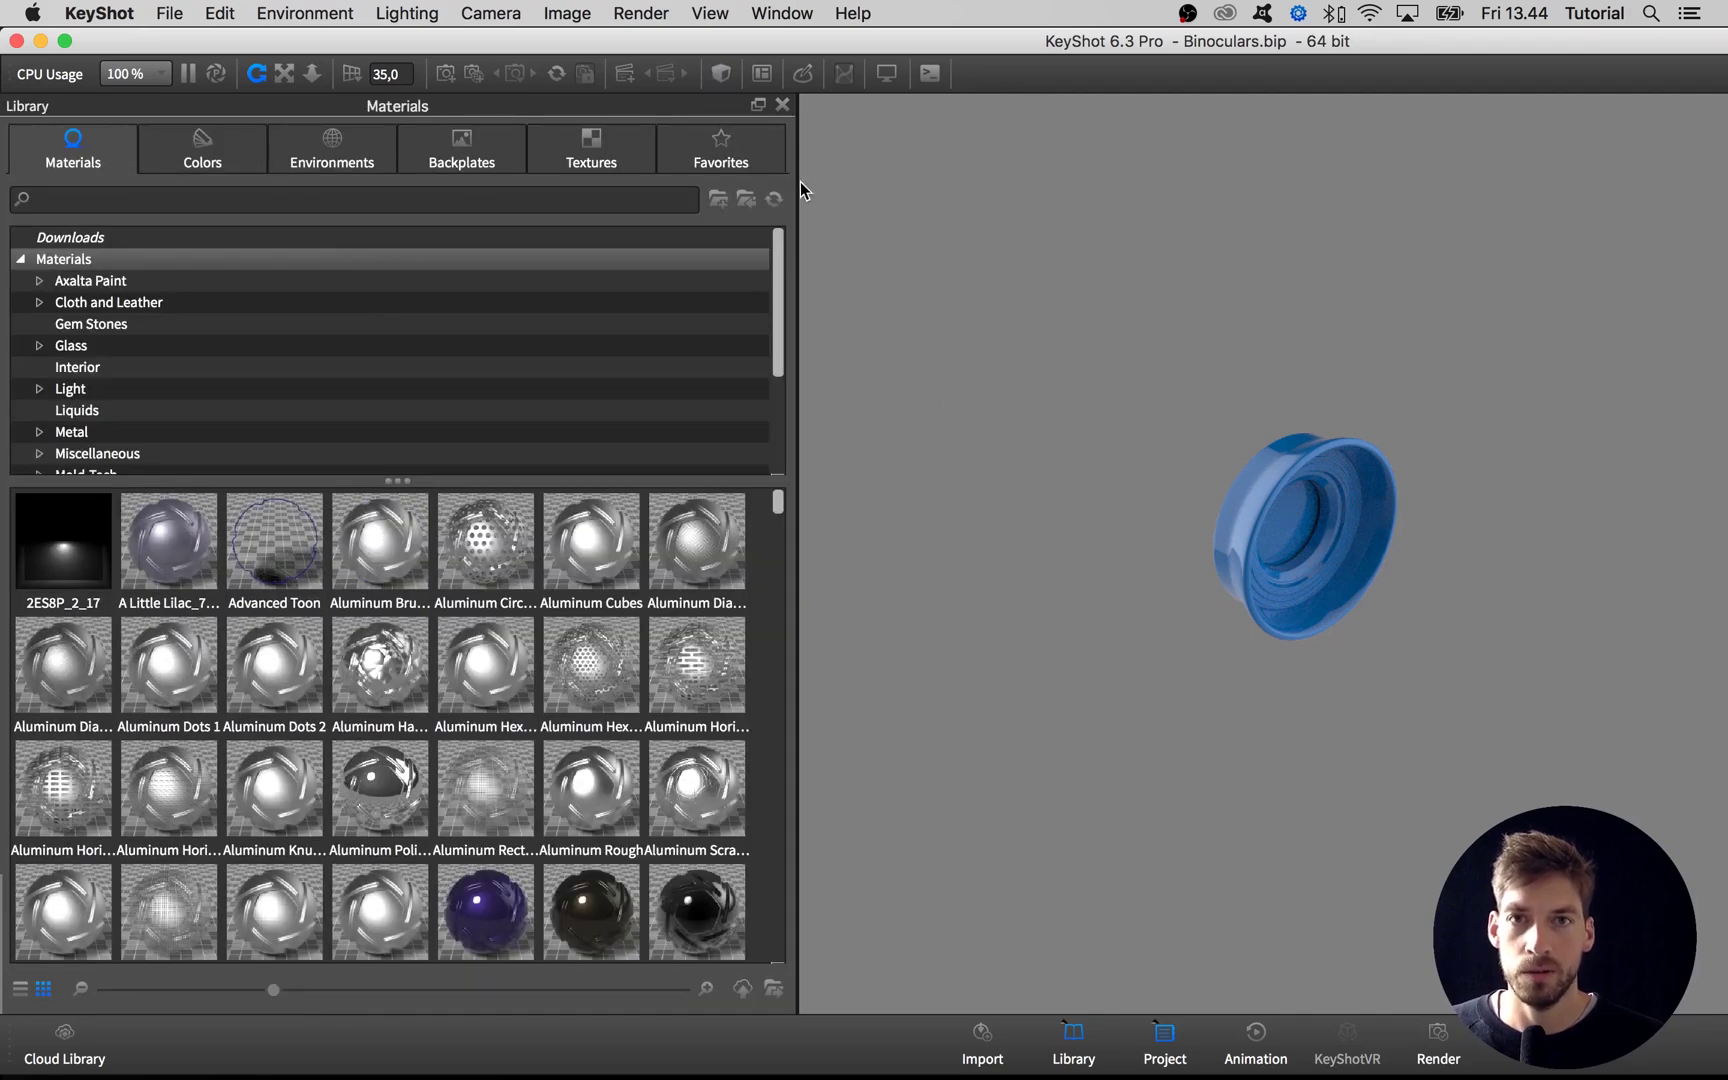
left_click_drag(801, 190, 334, 190)
right_click(571, 252)
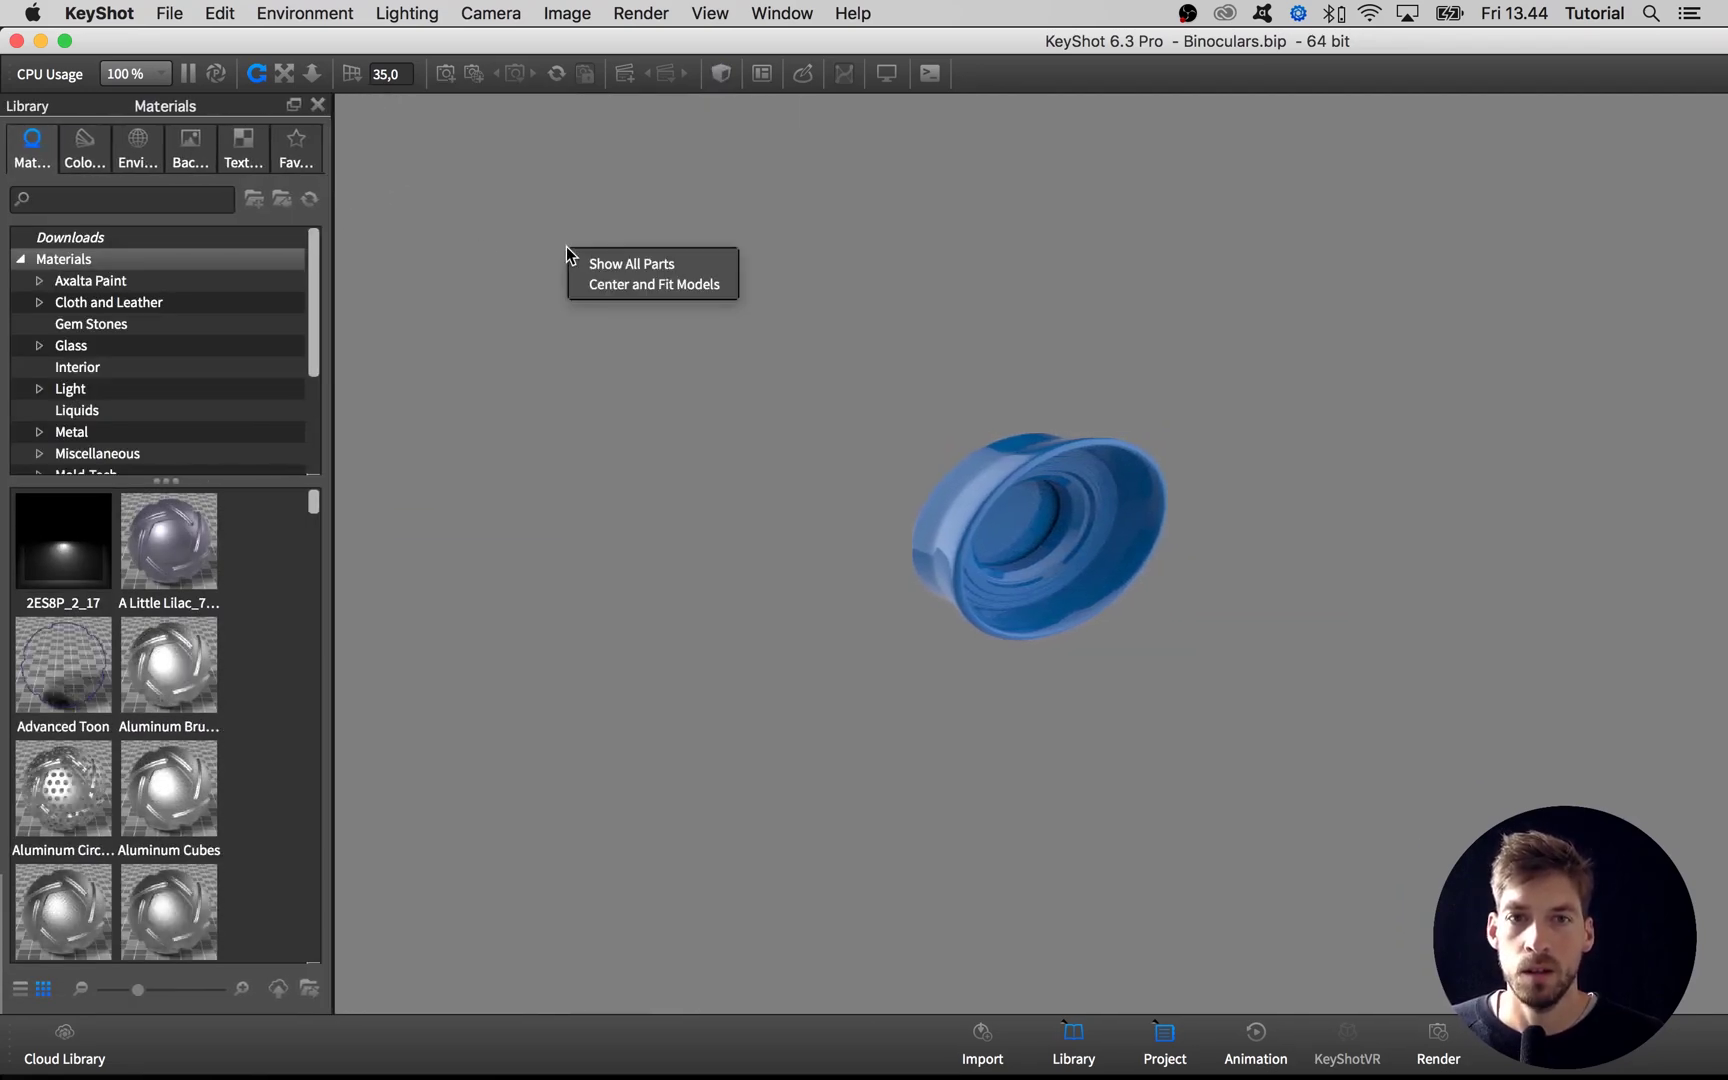
left_click(620, 270)
scroll(724, 451, "down", 3)
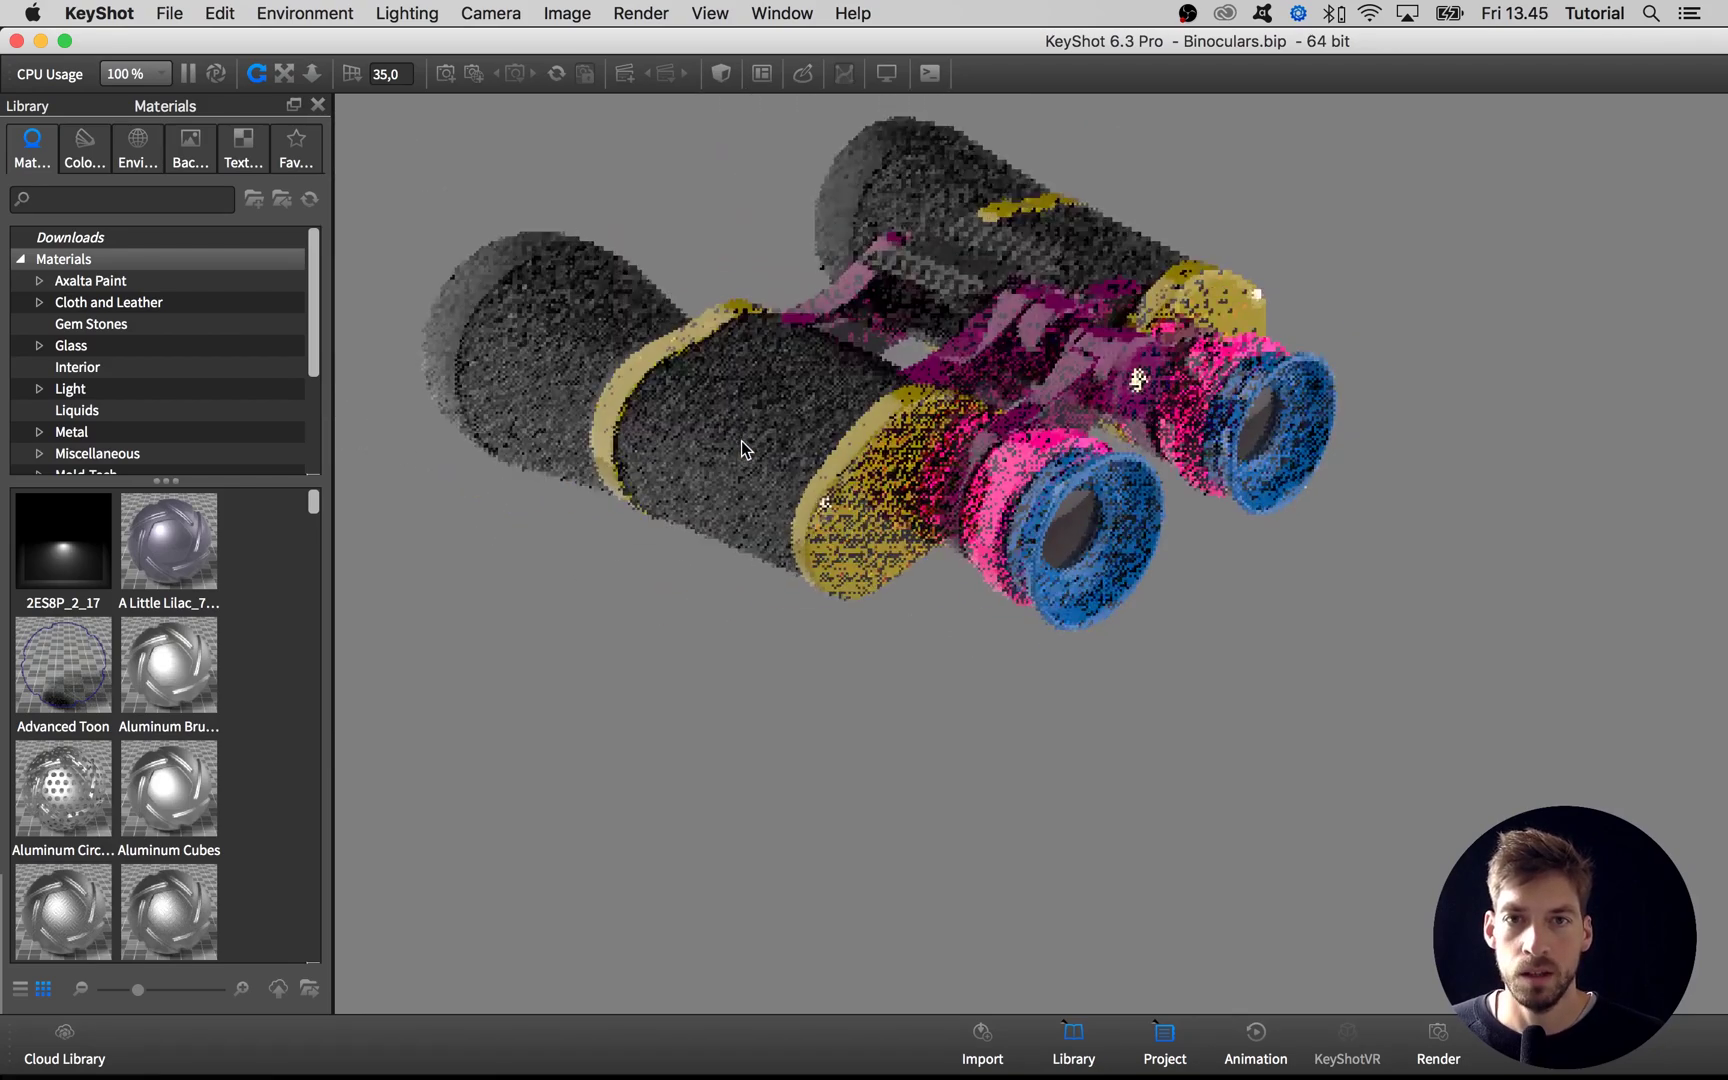
Copy the front barrel's black material to the near eyecup's outer part, and the ribbed centre grip's material to its inner part.
scroll(741, 448, "up", 5)
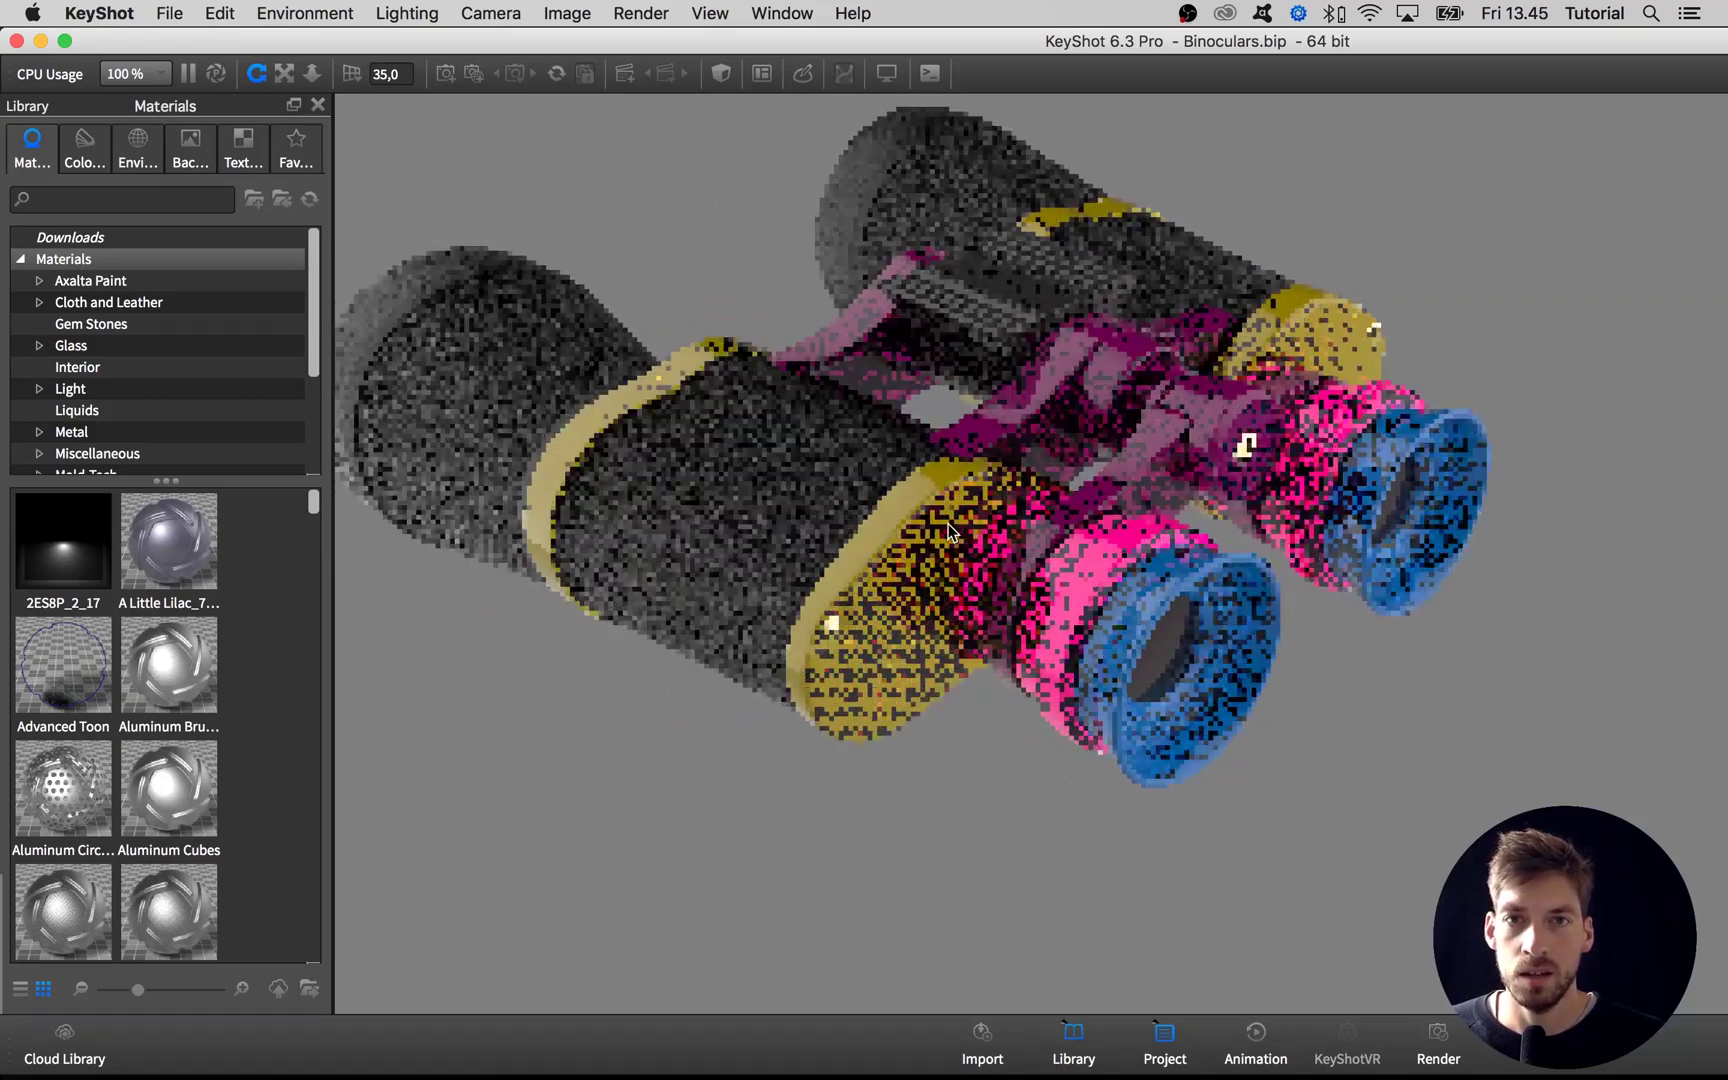
left_click(436, 275)
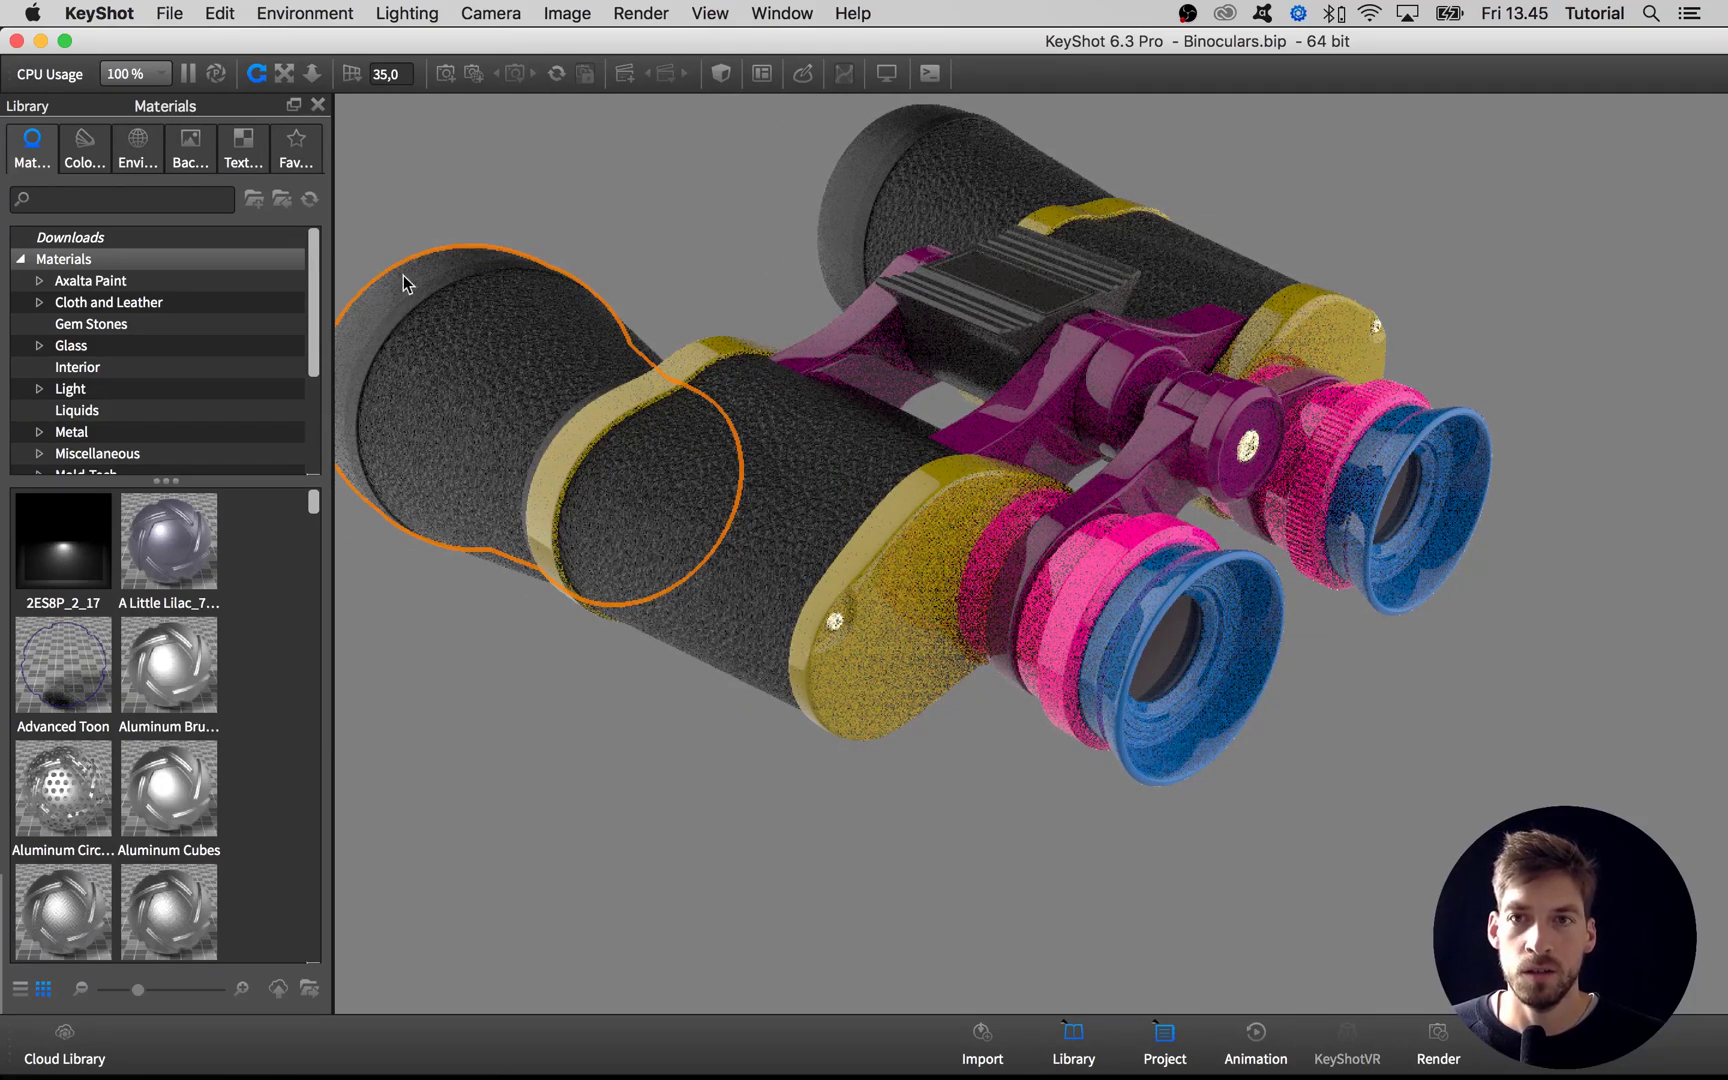
right_click(1259, 583, "shift")
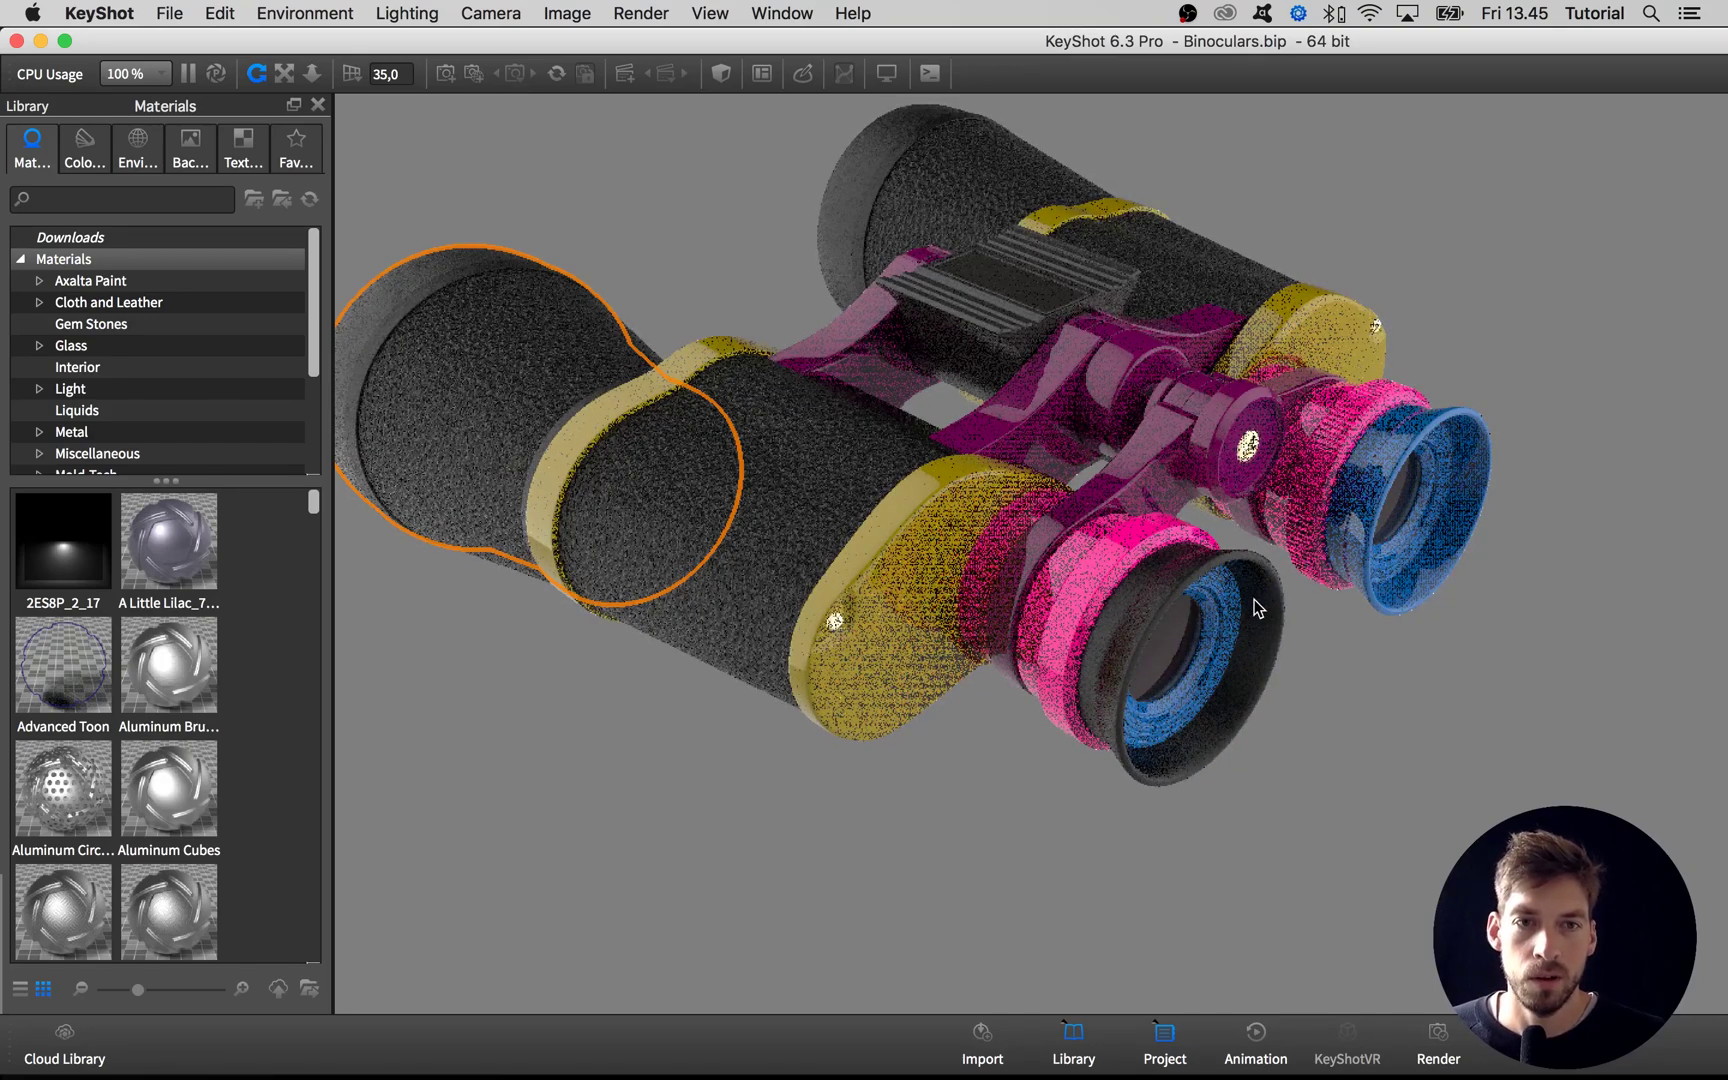
left_click(1017, 288)
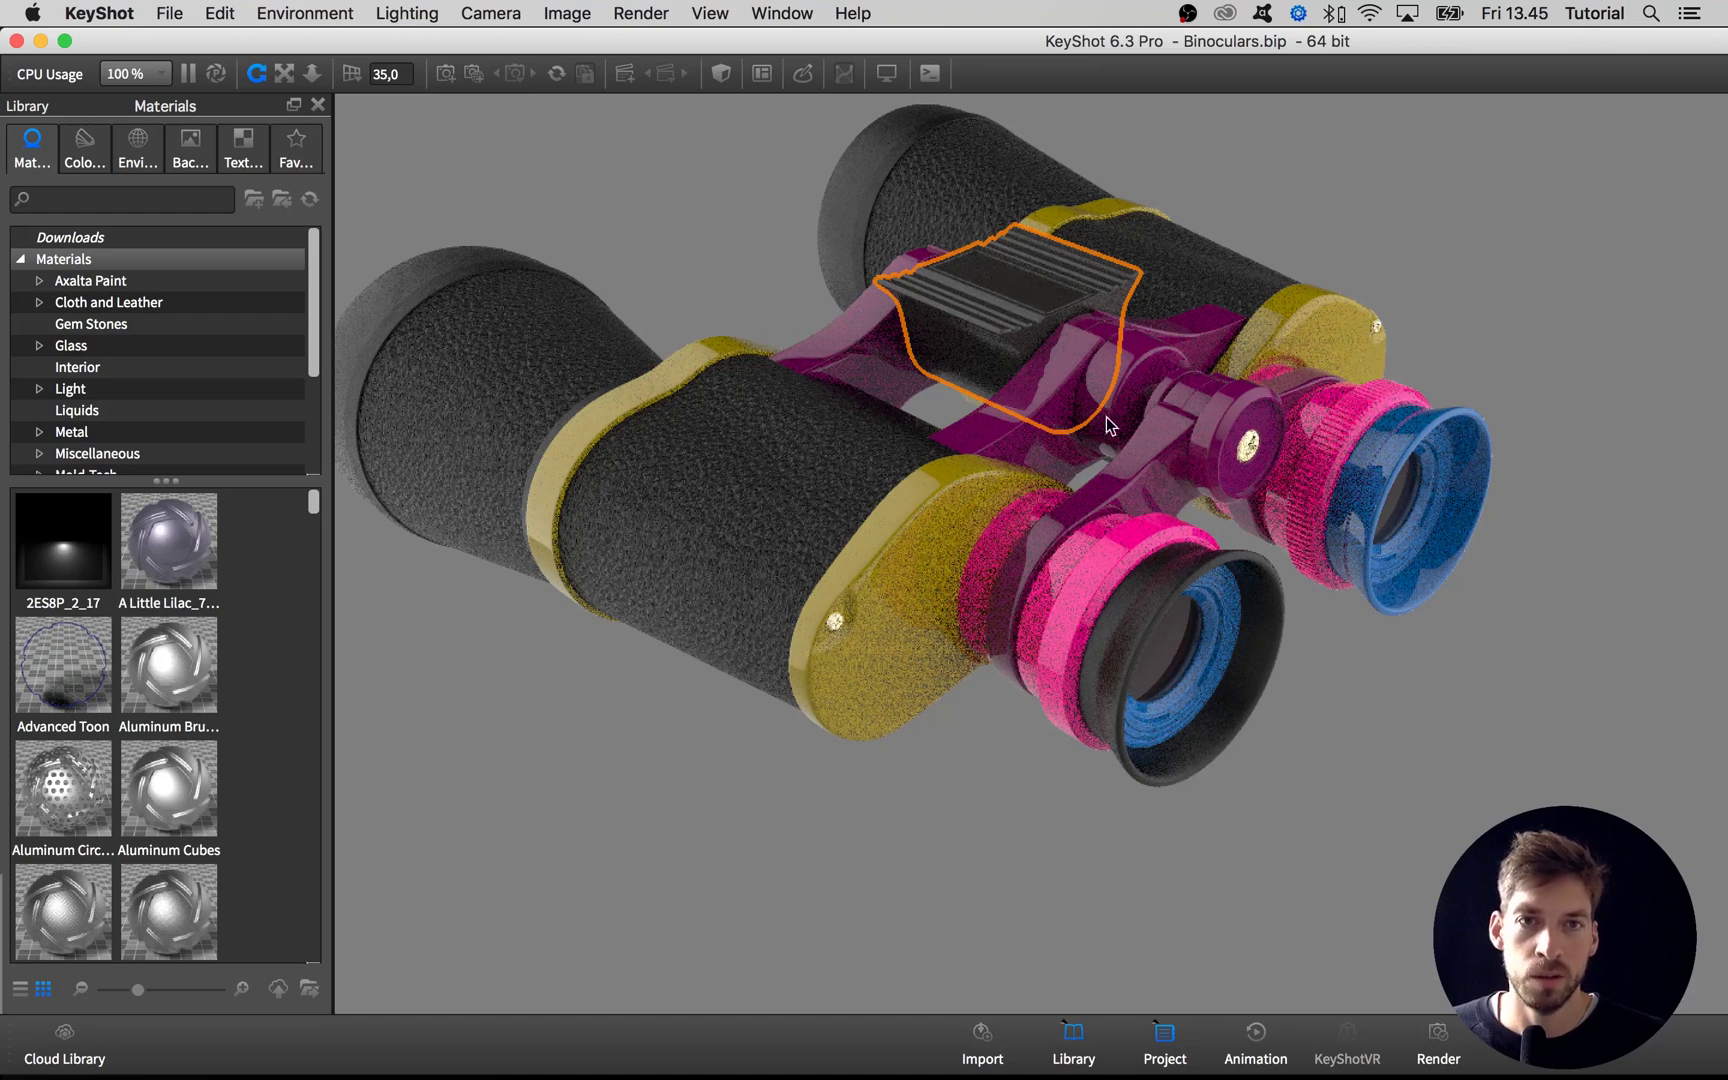
right_click(1216, 599, "shift")
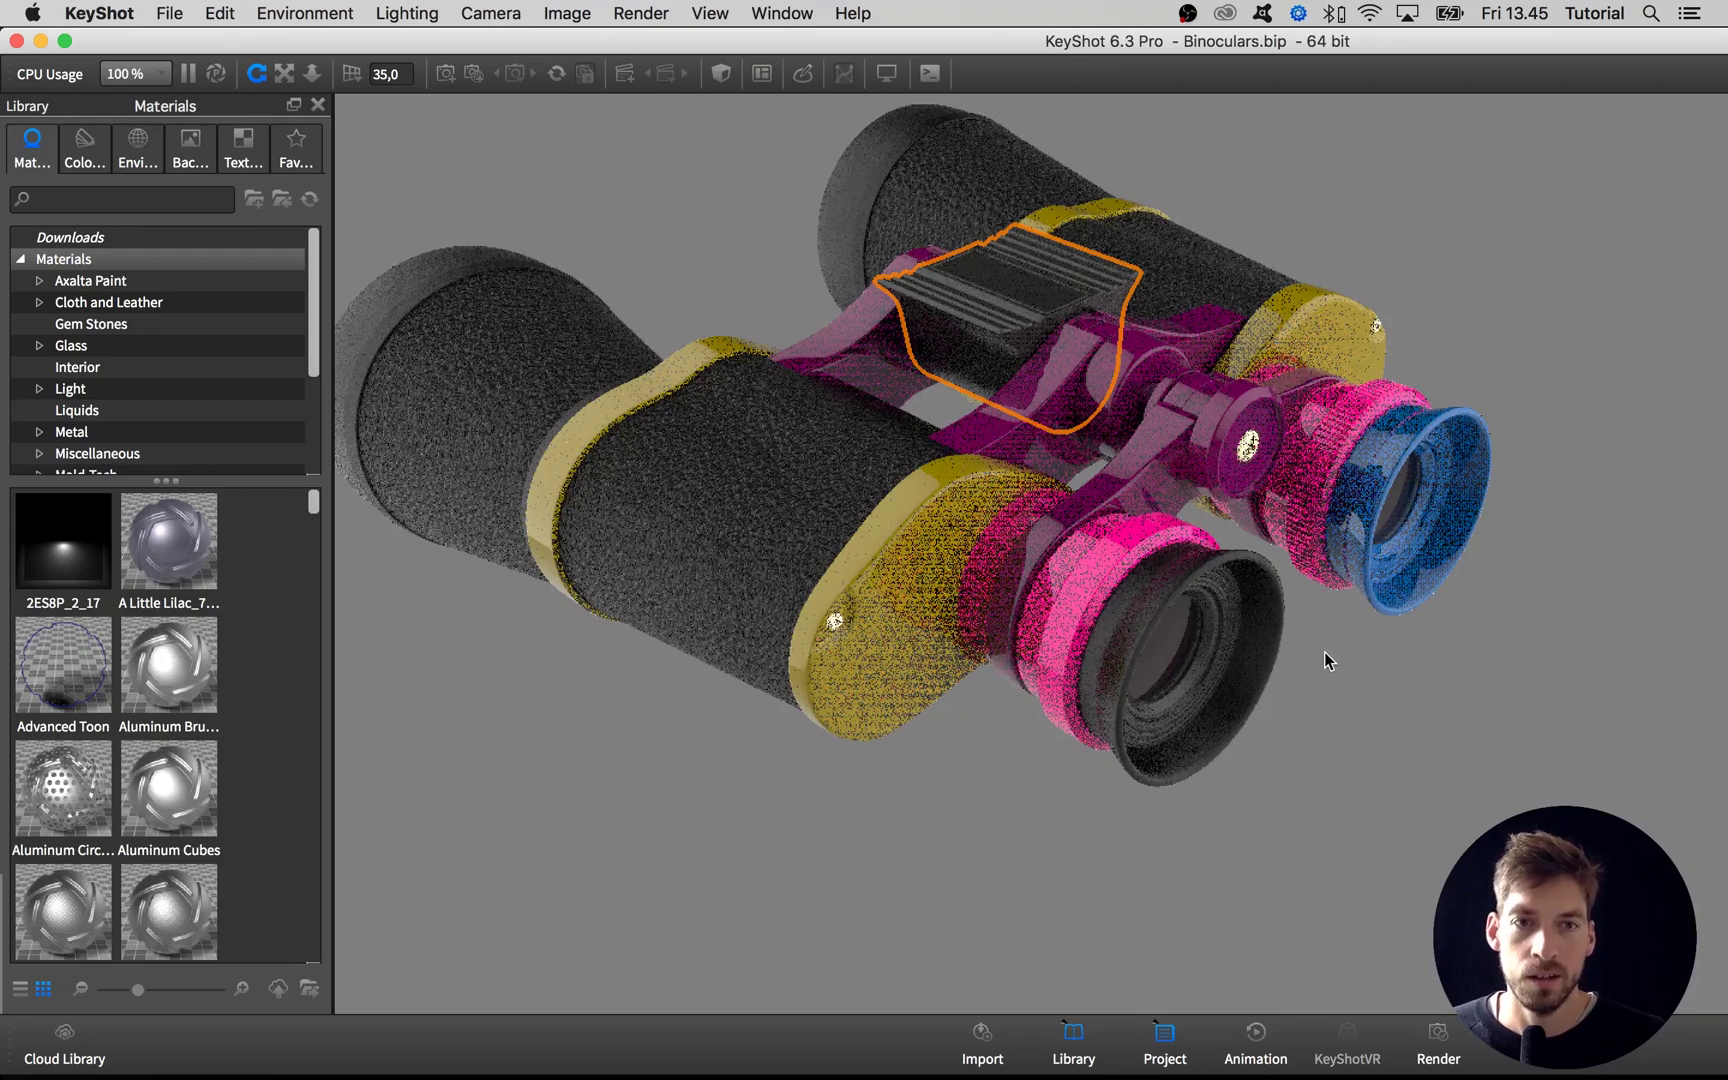
Examine the near eyecup's outer and inner materials up close.
middle_click_drag(1324, 652, 1058, 533)
scroll(1042, 514, "up", 3)
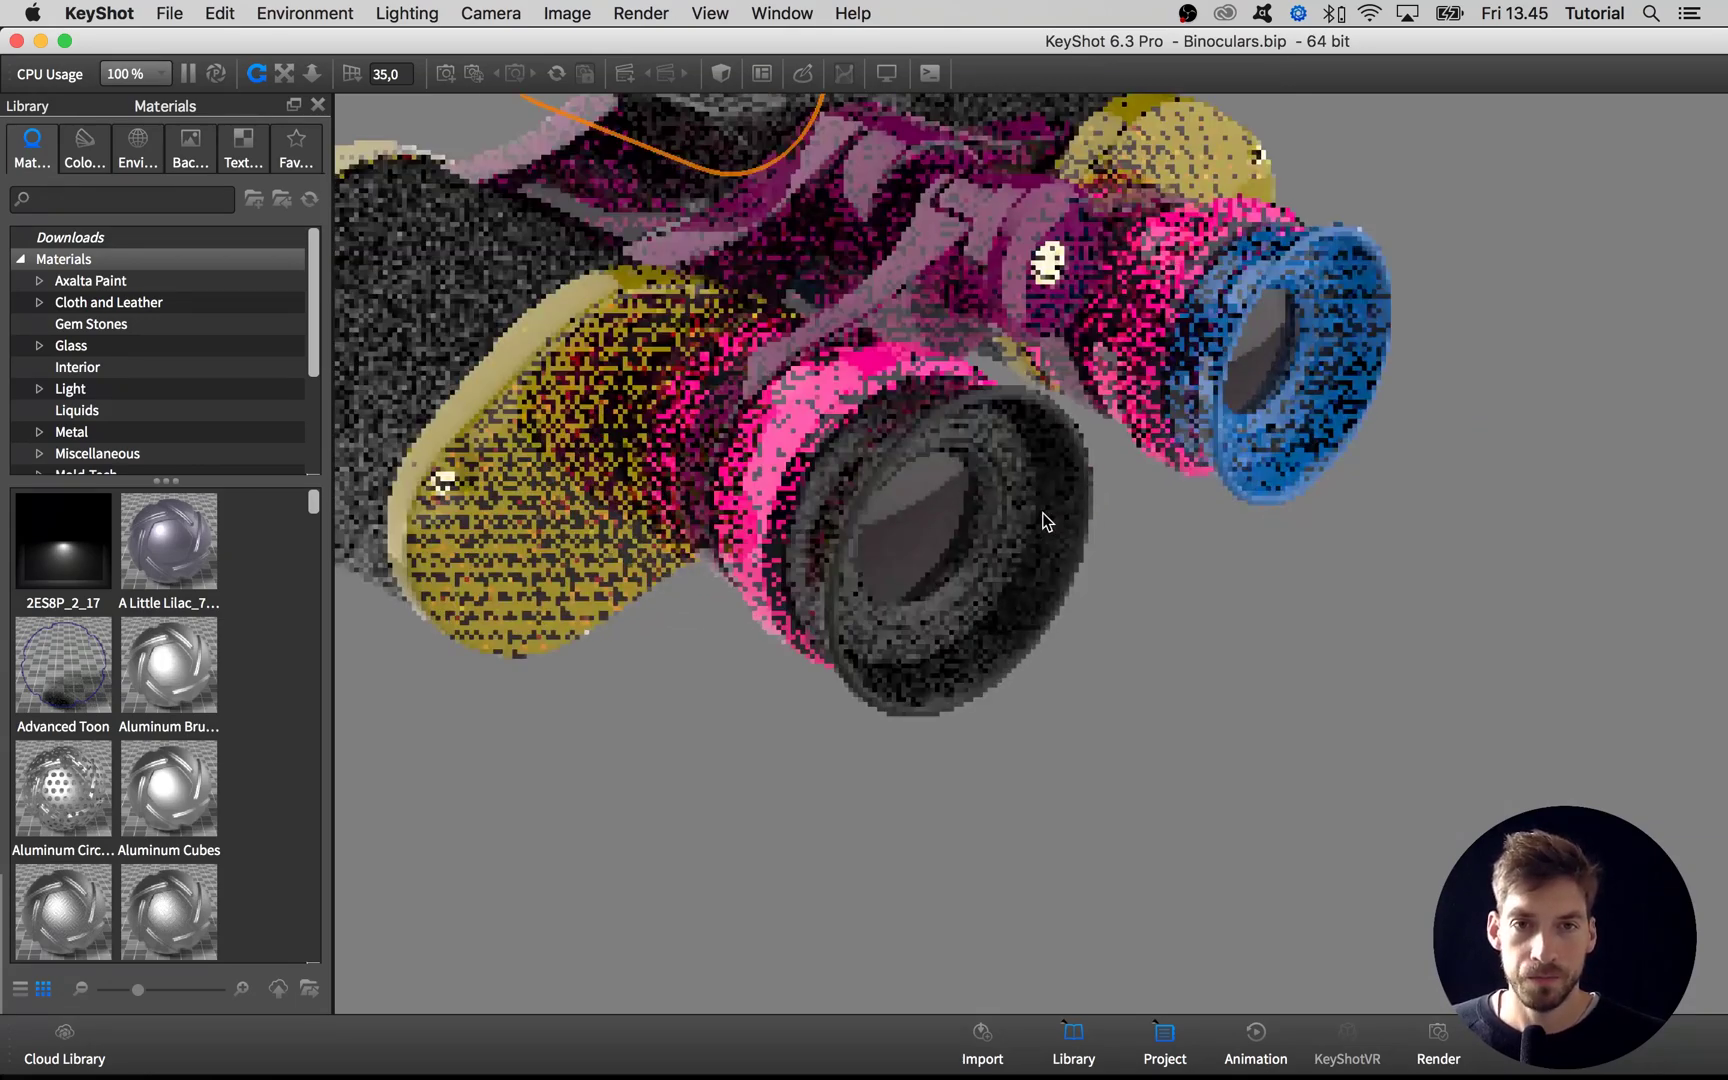
scroll(1043, 514, "up", 3)
middle_click_drag(869, 497, 969, 547)
scroll(962, 560, "up", 2)
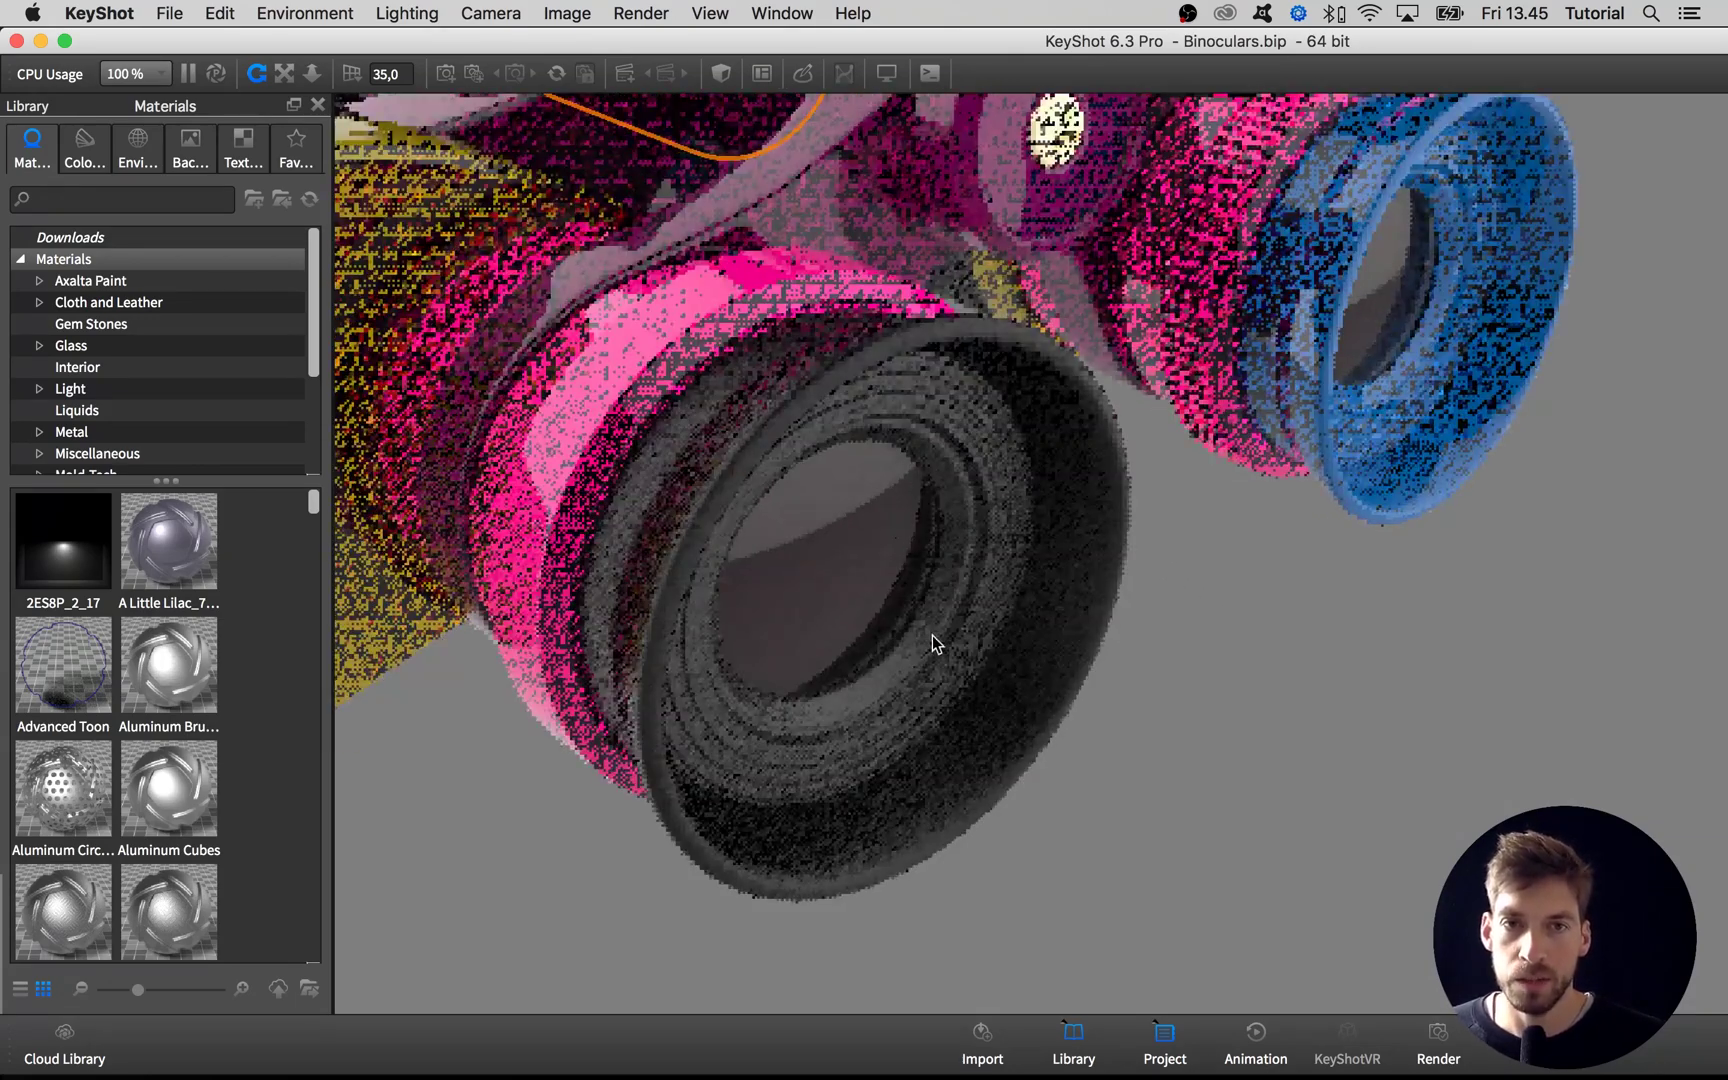
scroll(942, 574, "up", 2)
scroll(1010, 530, "up", 1)
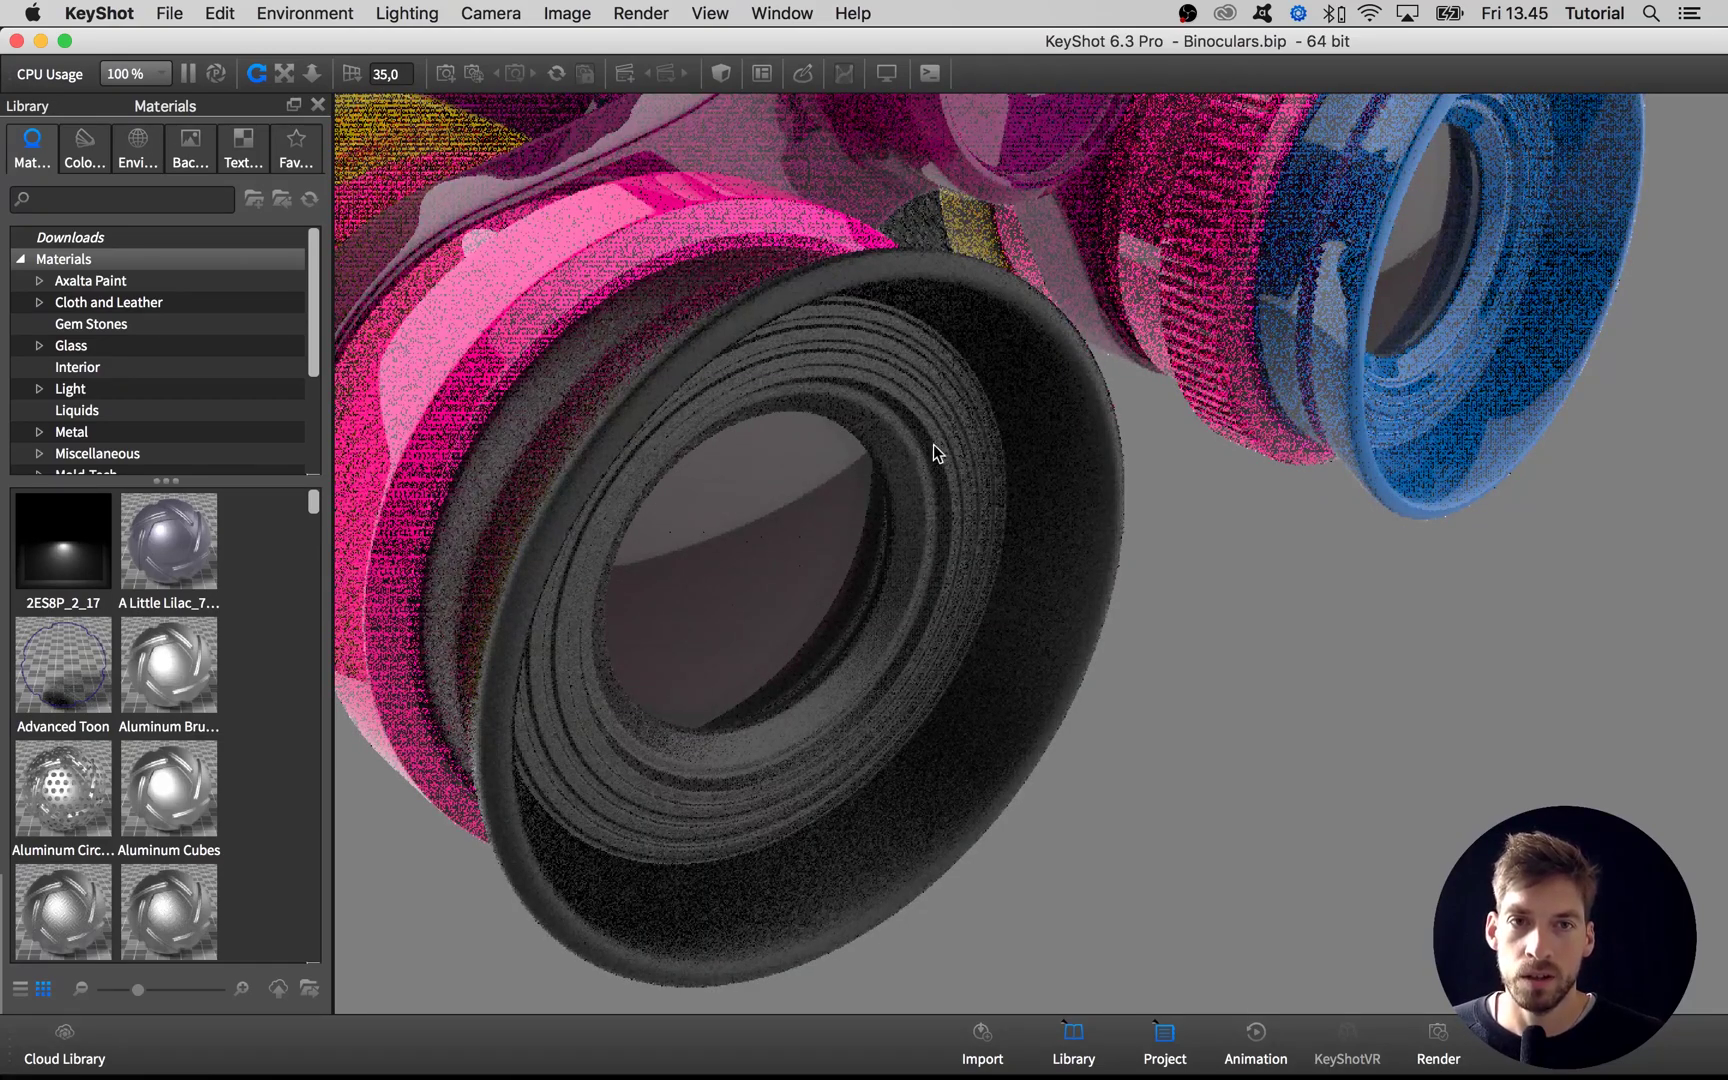
scroll(1122, 558, "down", 4)
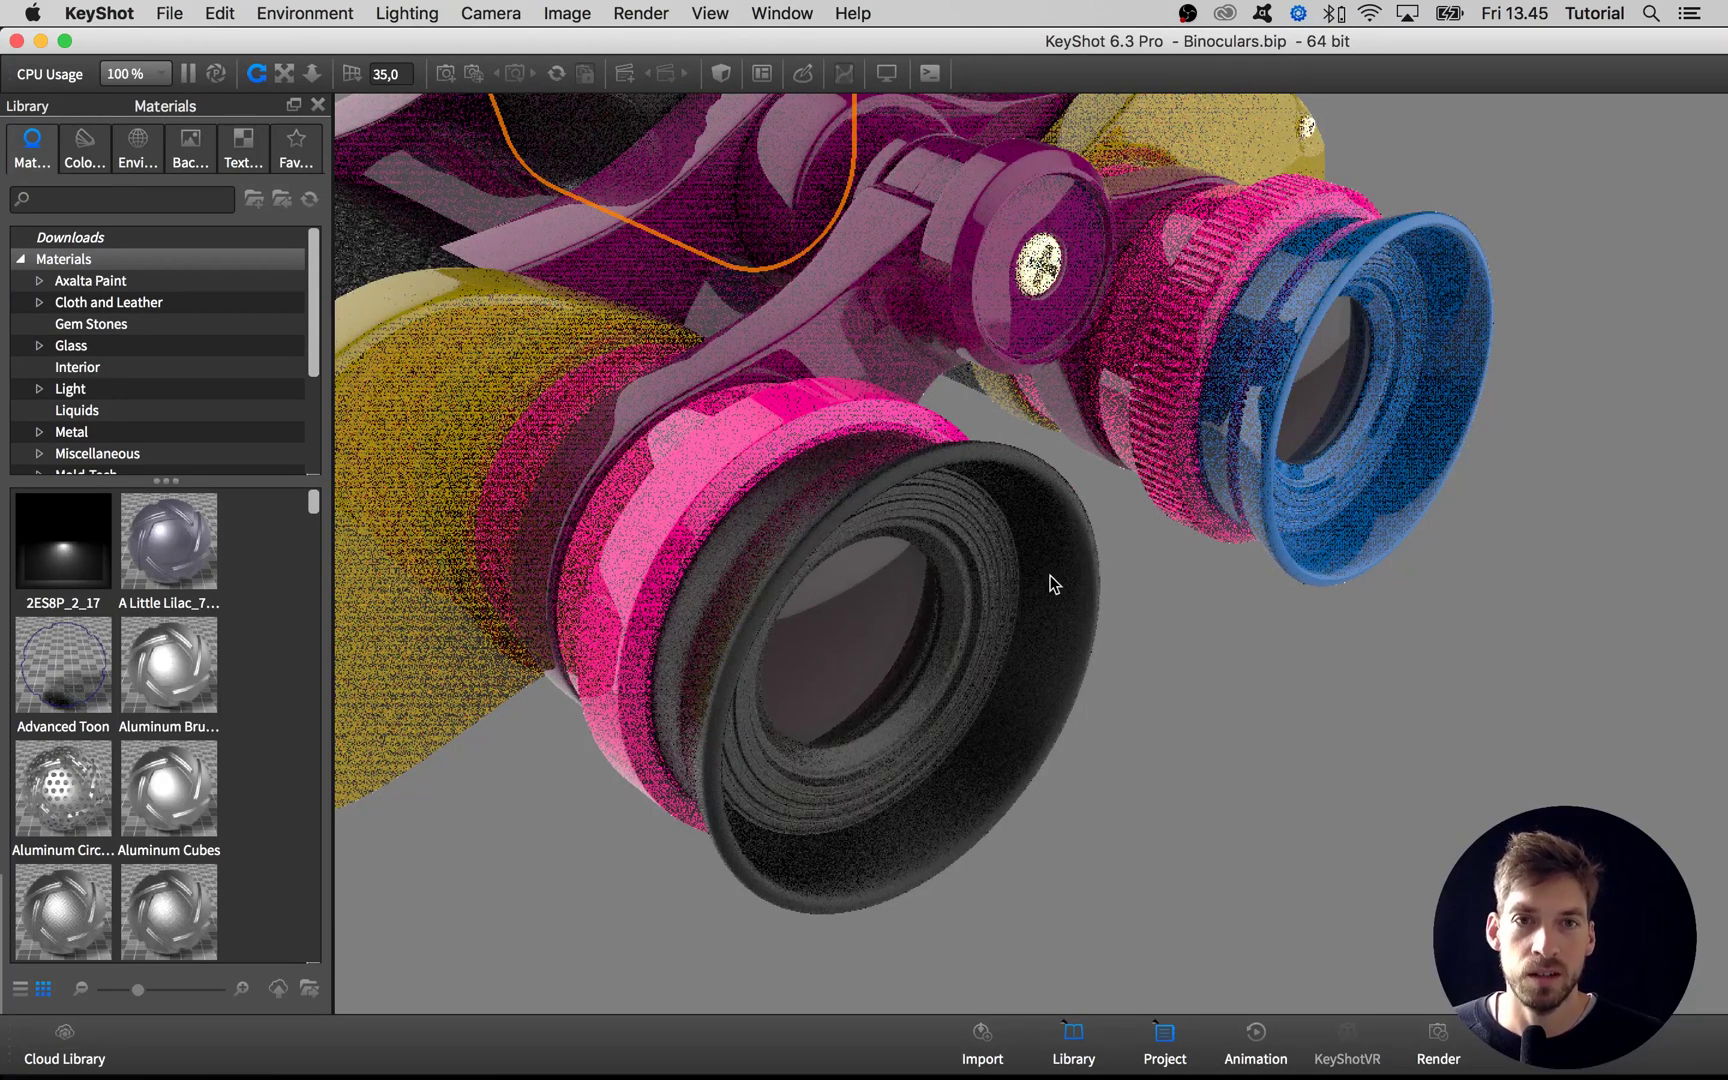
Copy the near eyecup's outer material to the blue eyecup on the other eyepiece.
left_click(1050, 539)
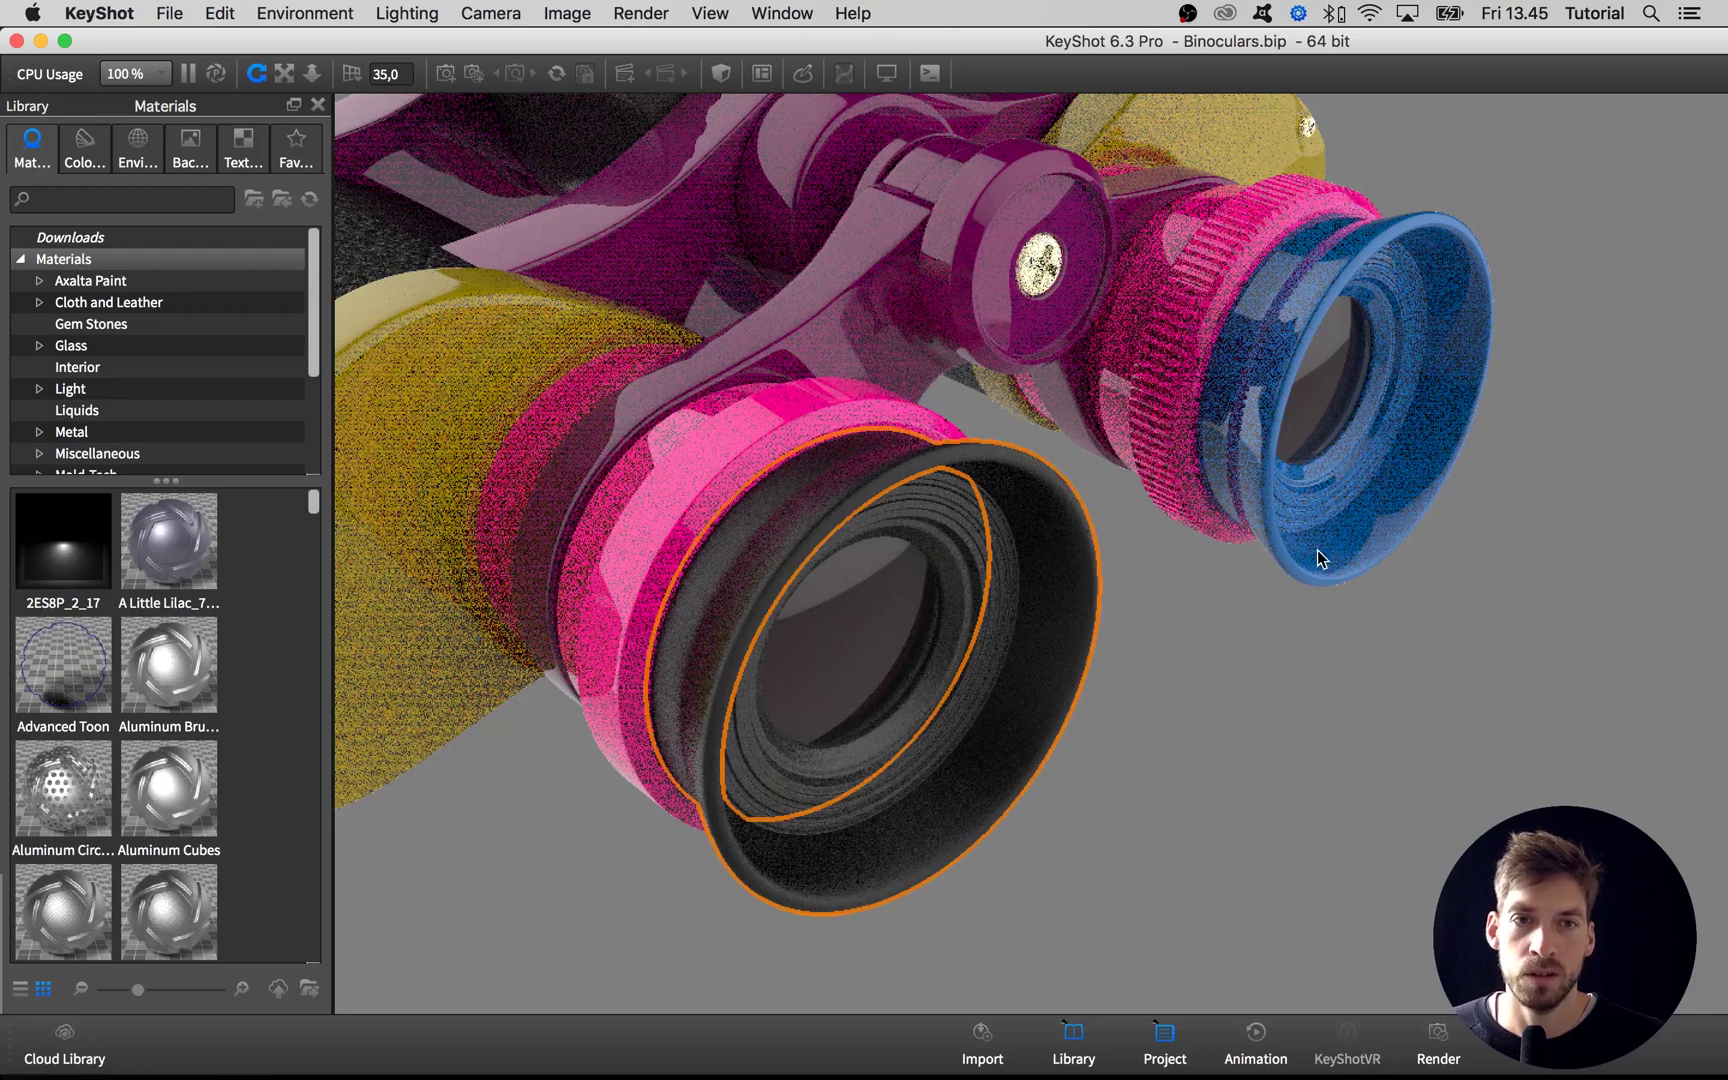
left_click(1318, 551, "shift")
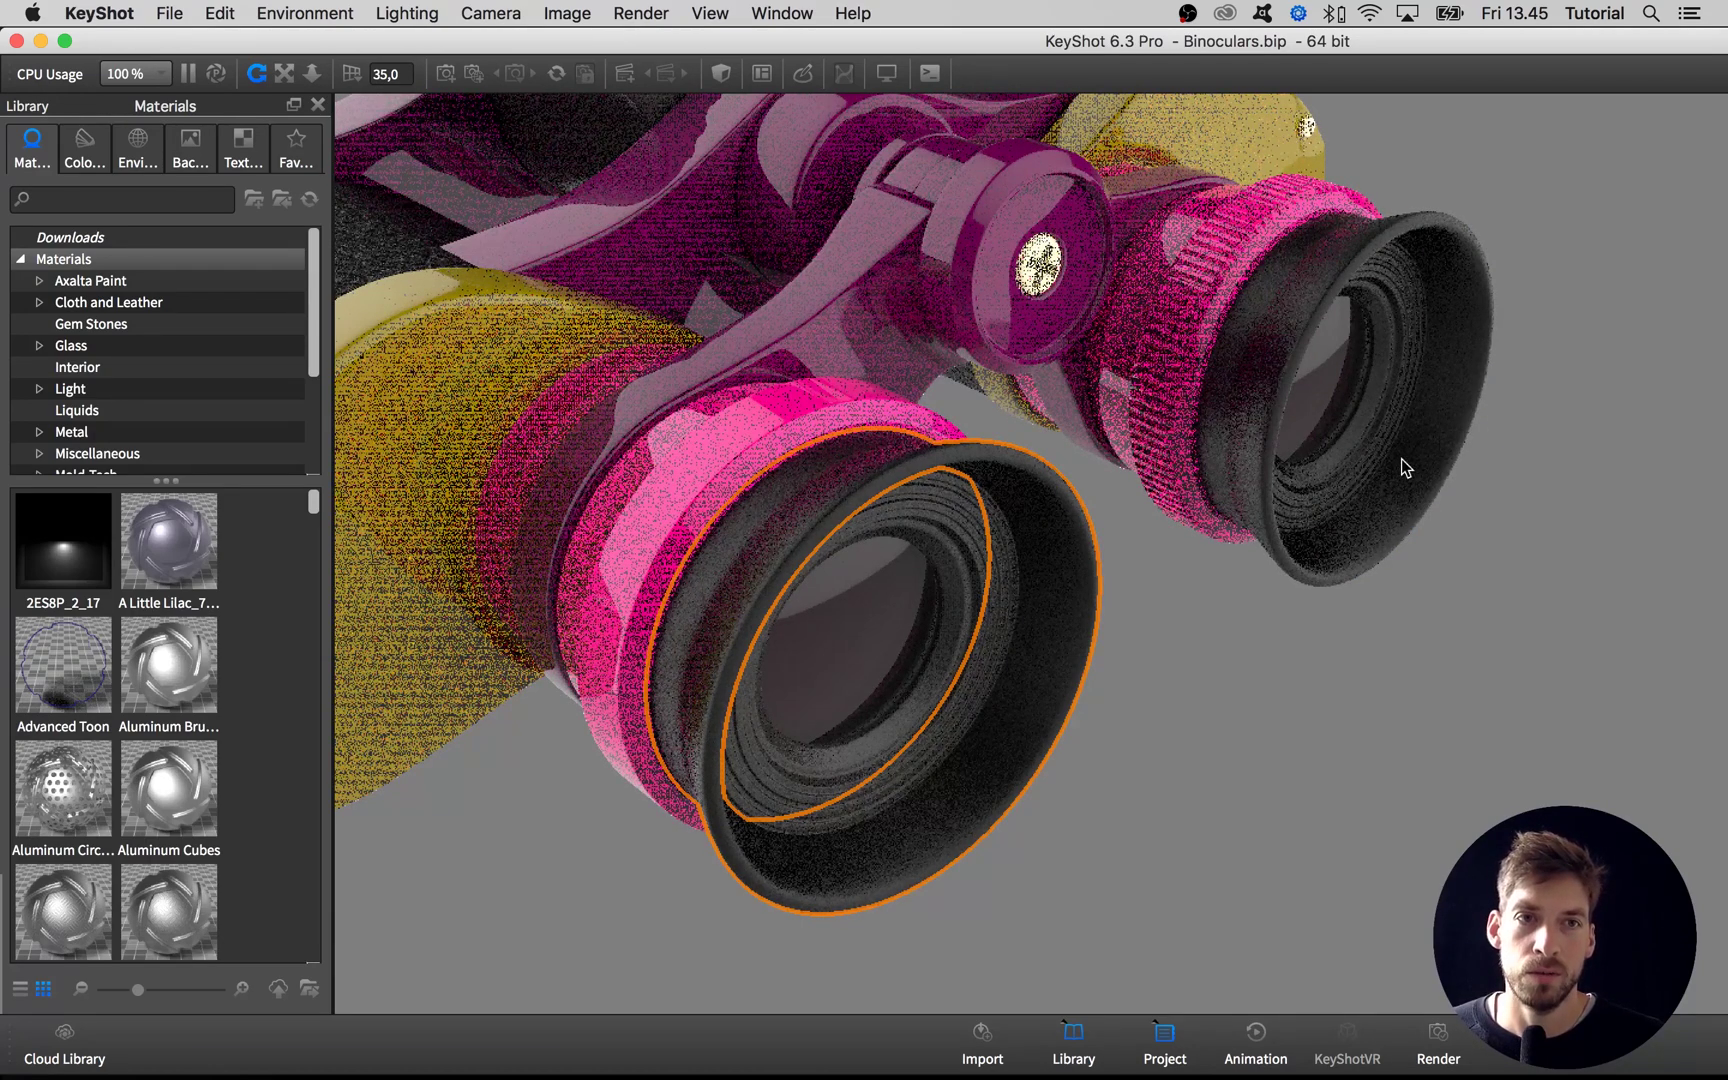
Open the far eyecup in the geometry editor using the Split Object Surfaces mode.
left_click(1419, 412)
right_click(1428, 387)
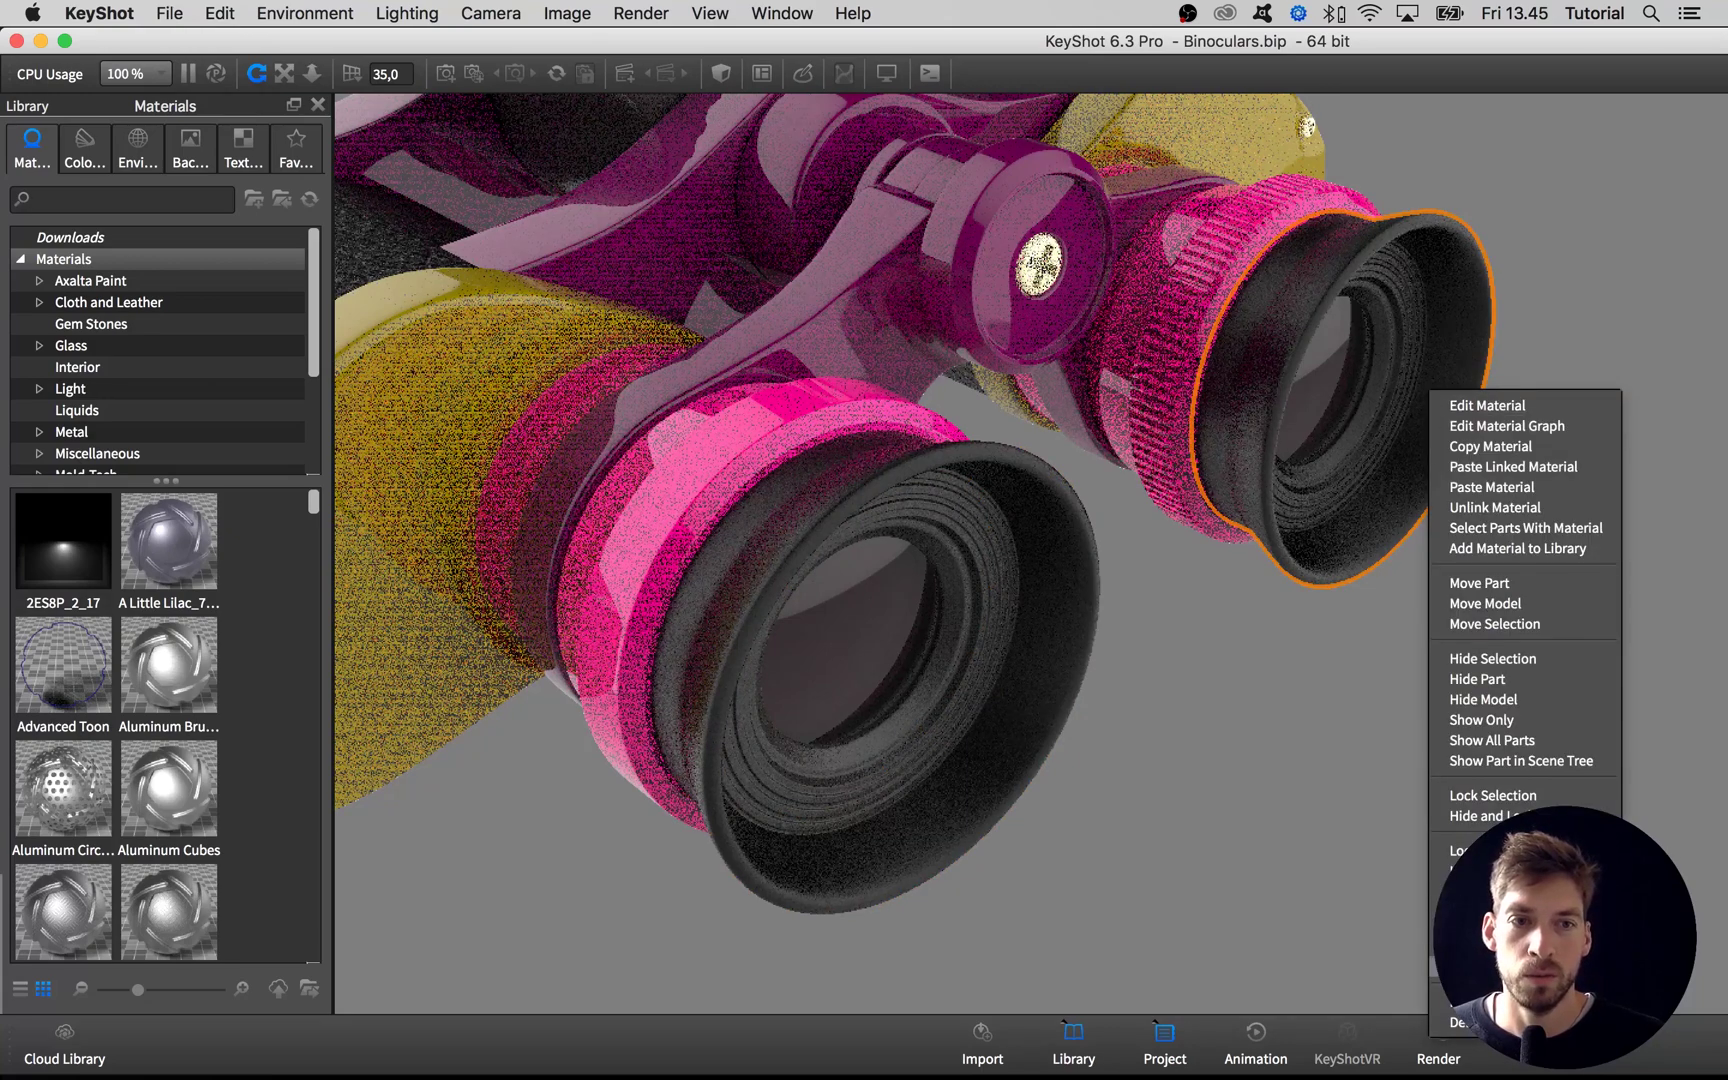
left_click(1480, 966)
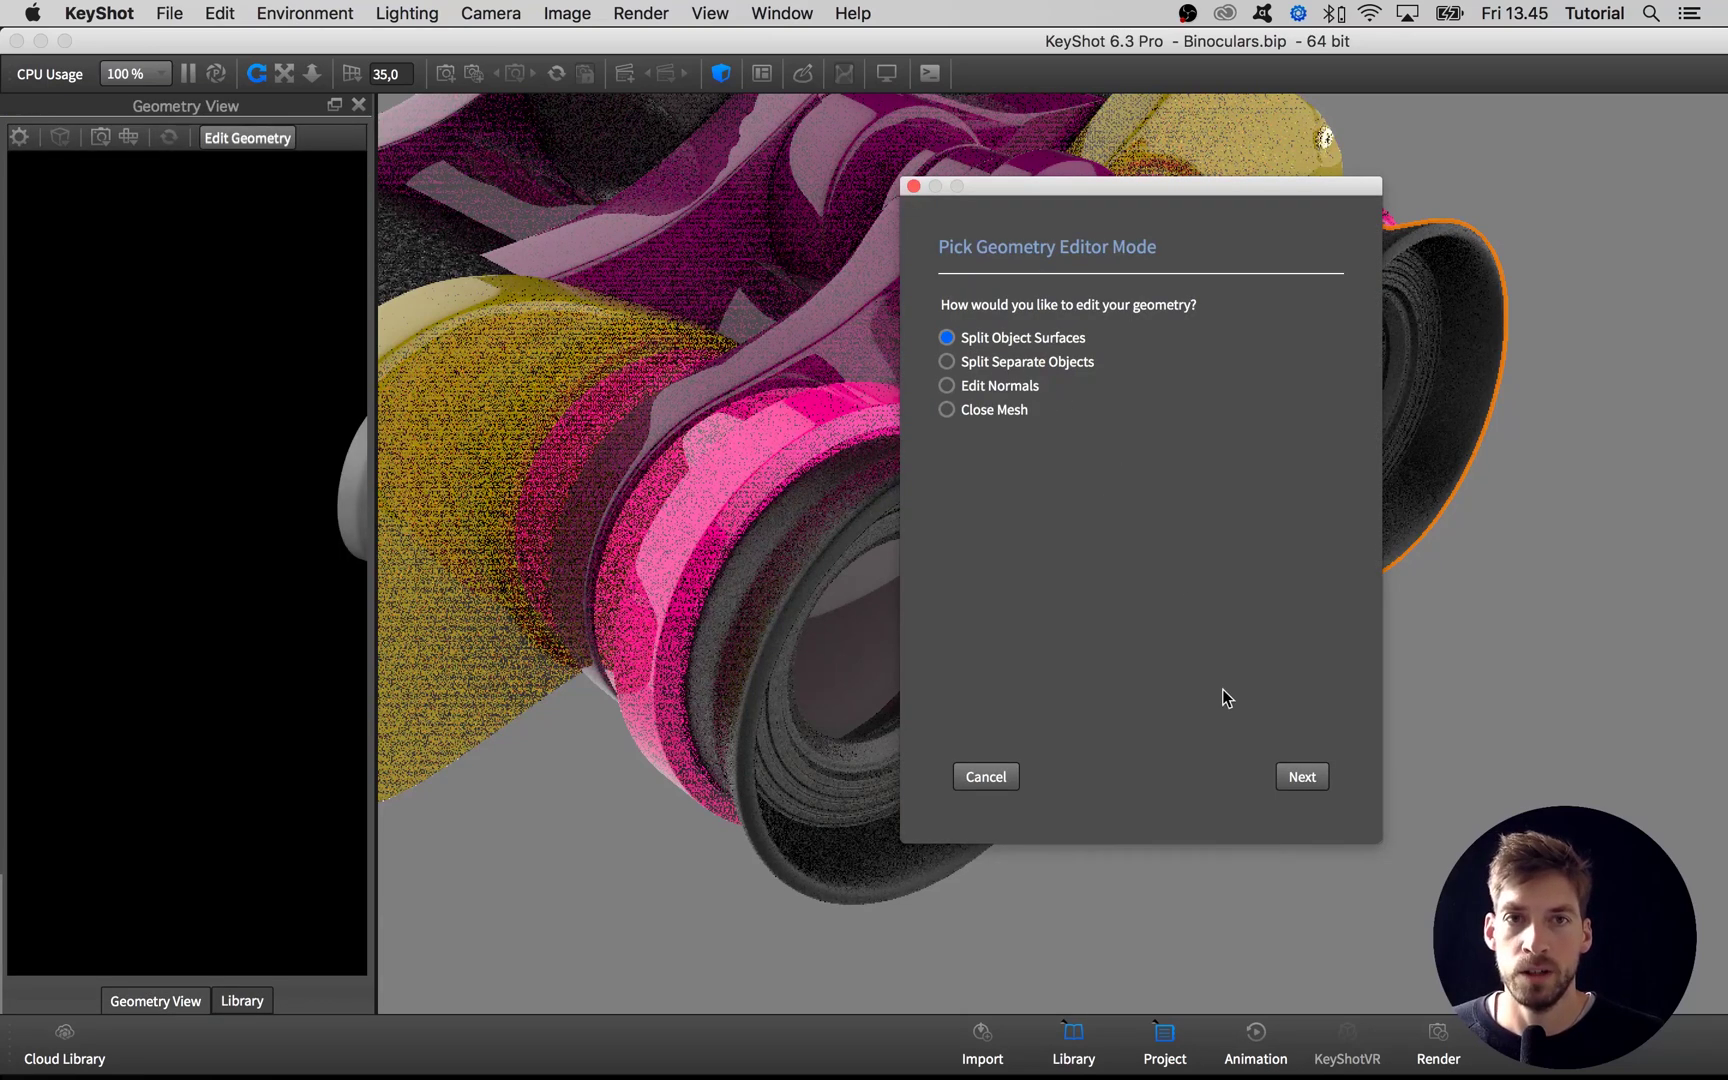
left_click(1286, 768)
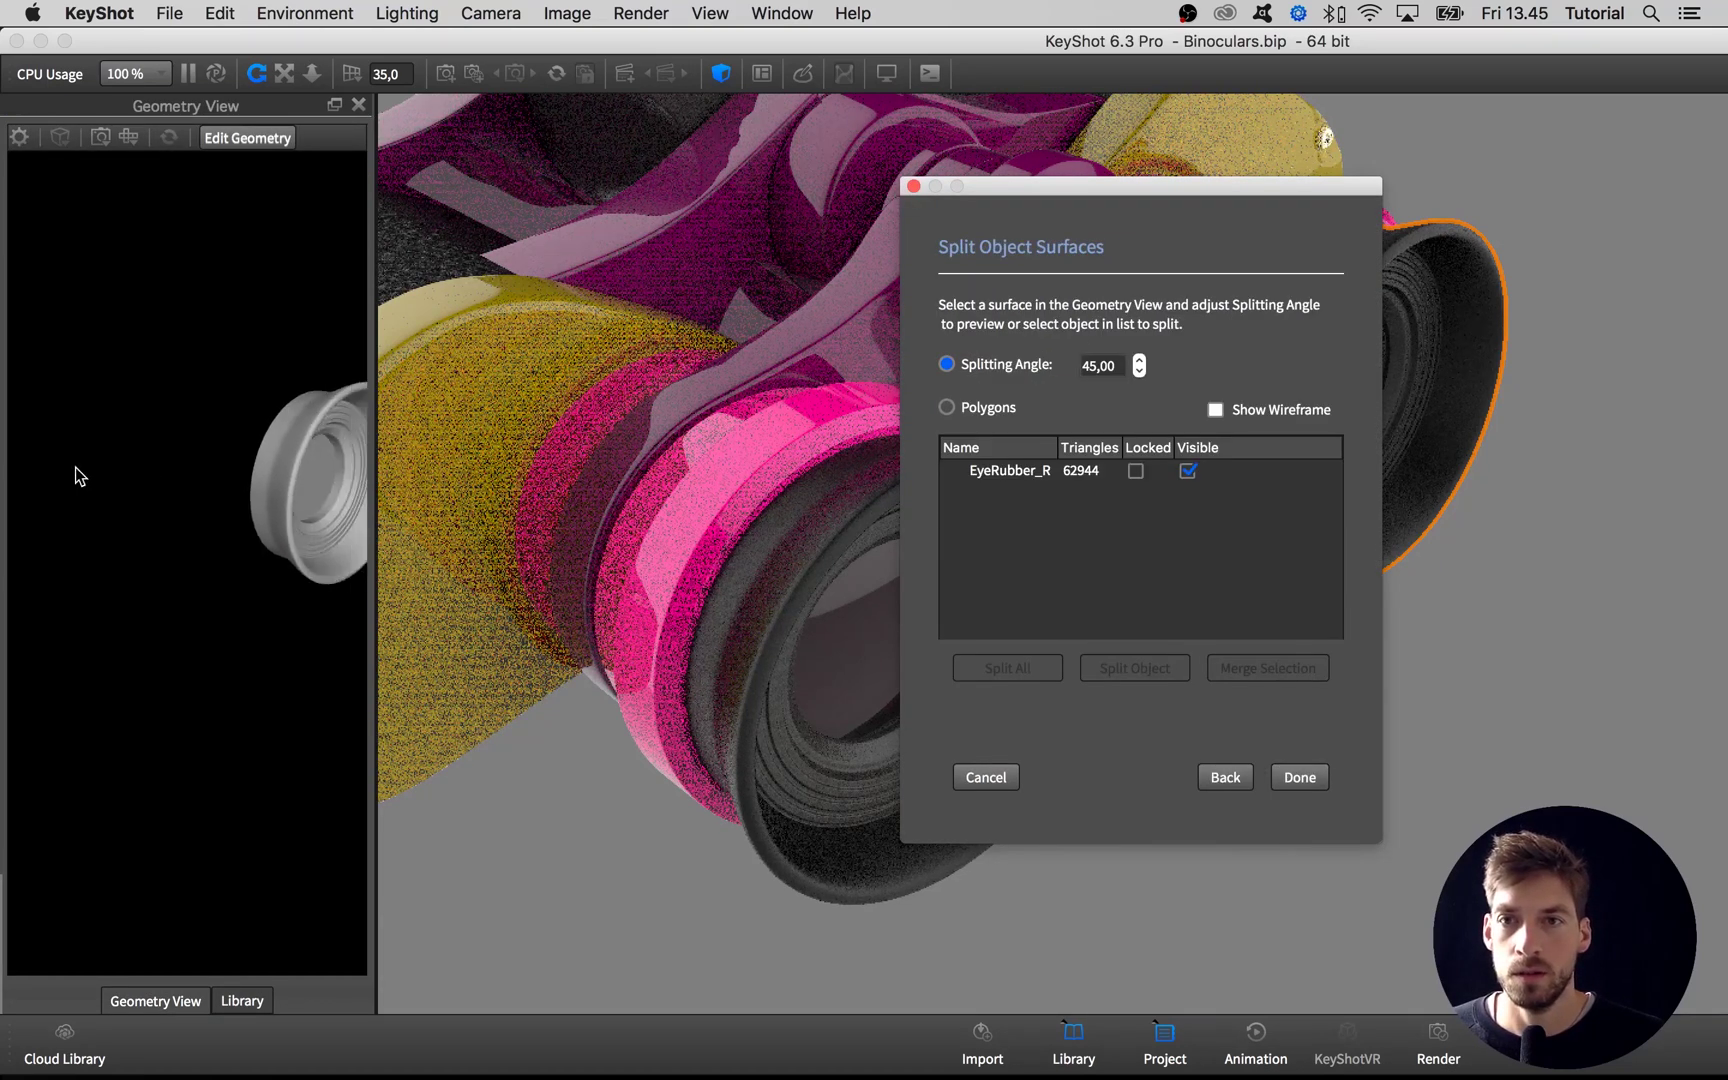
Set the splitting angle to 20 and select the far eyecup's flared inner wall.
left_click_drag(76, 467, 217, 522)
right_click(230, 415)
left_click(245, 431)
scroll(128, 558, "up", 4)
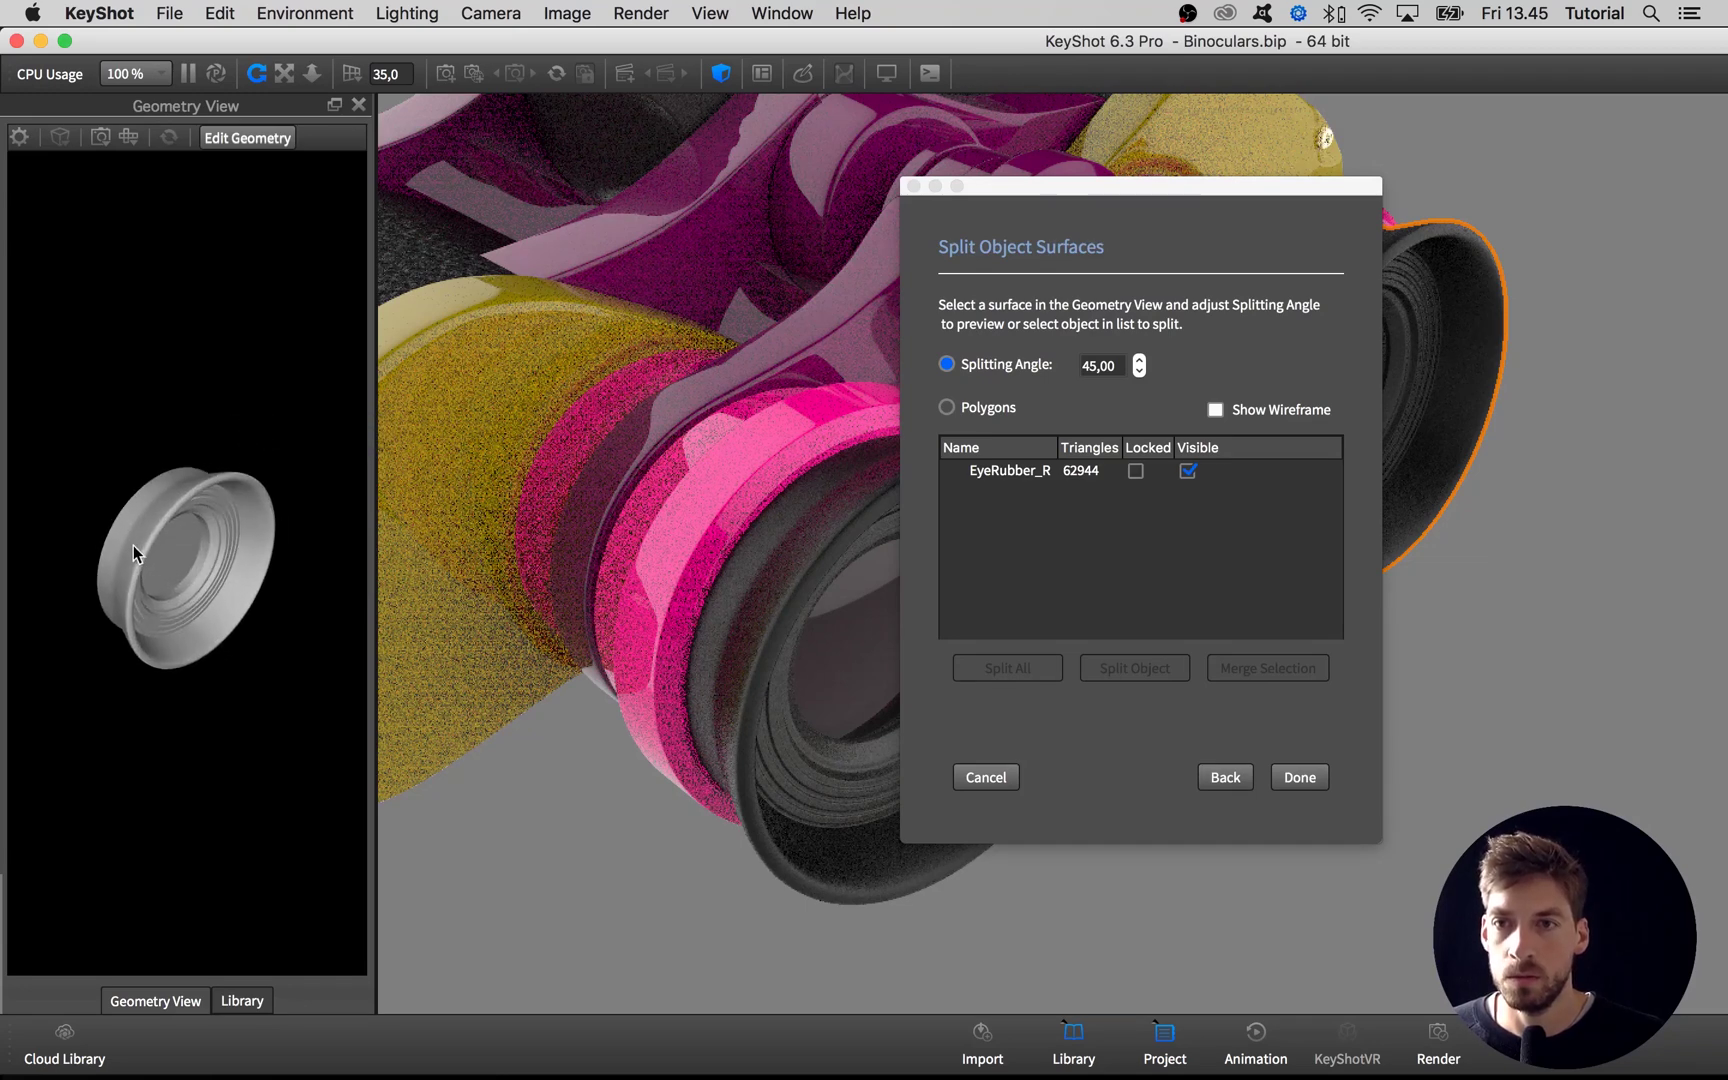
scroll(134, 545, "up", 3)
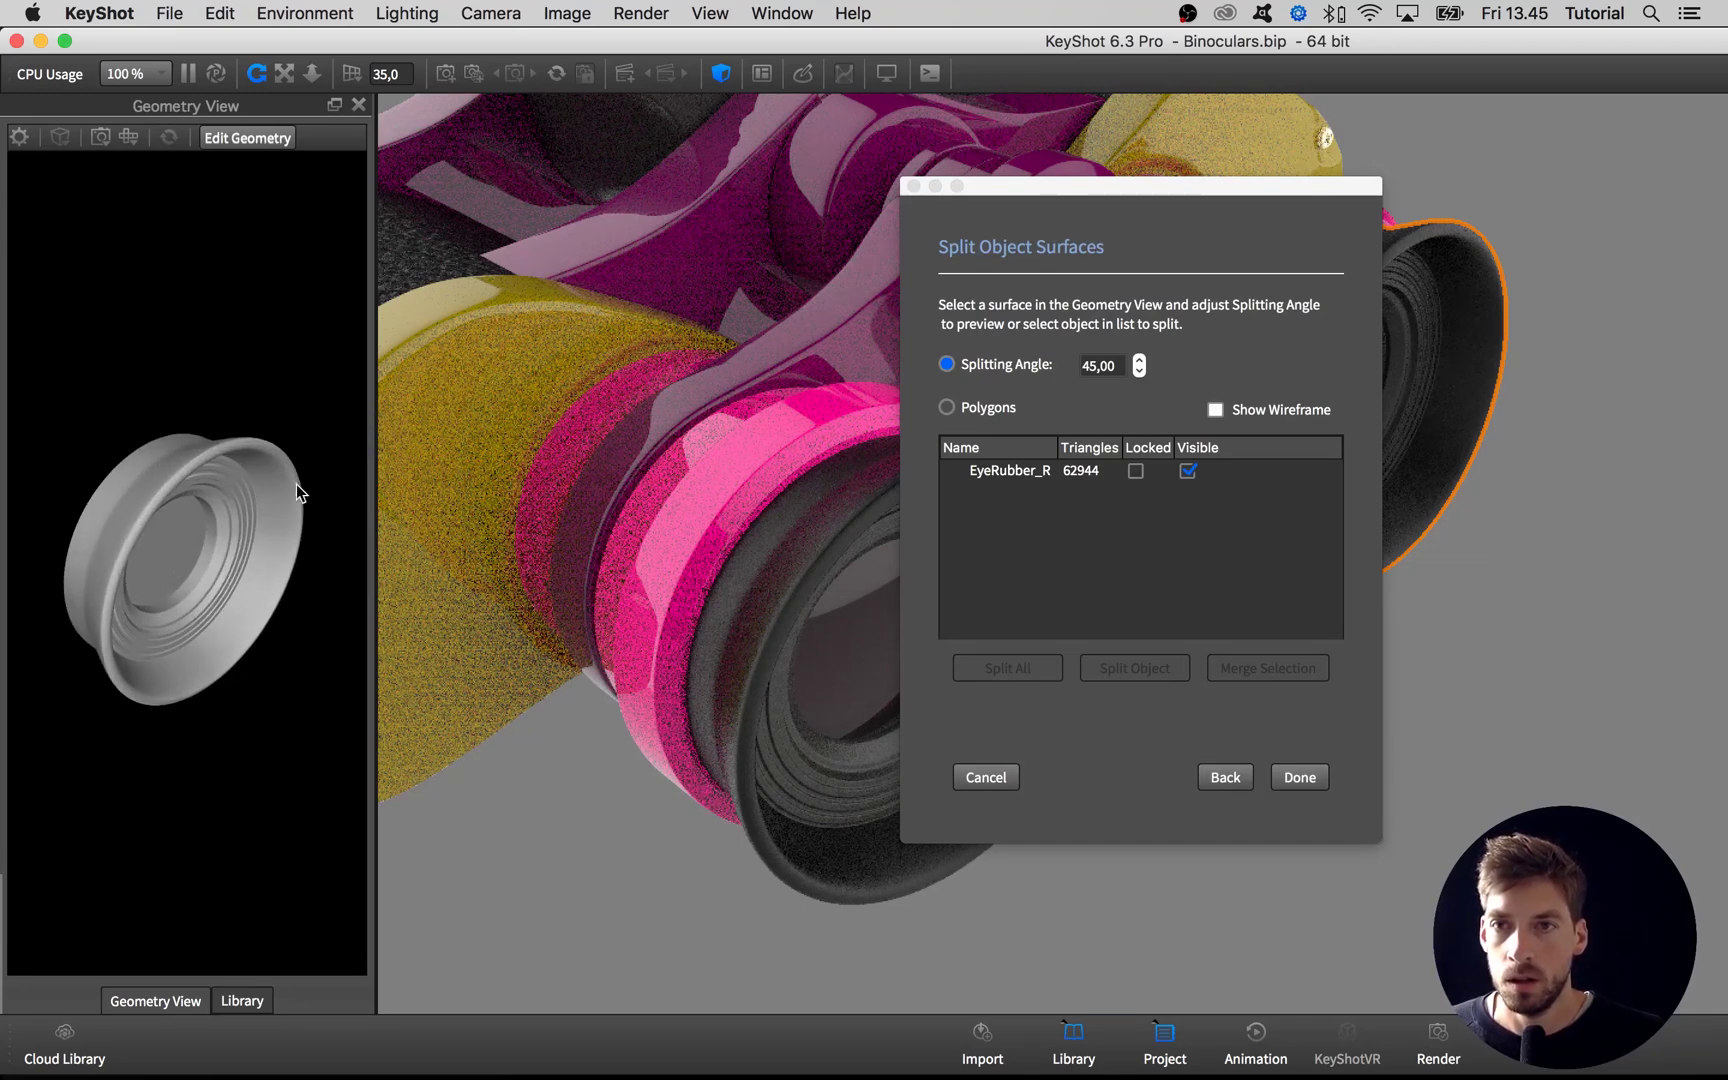
left_click_drag(1107, 365, 1076, 365)
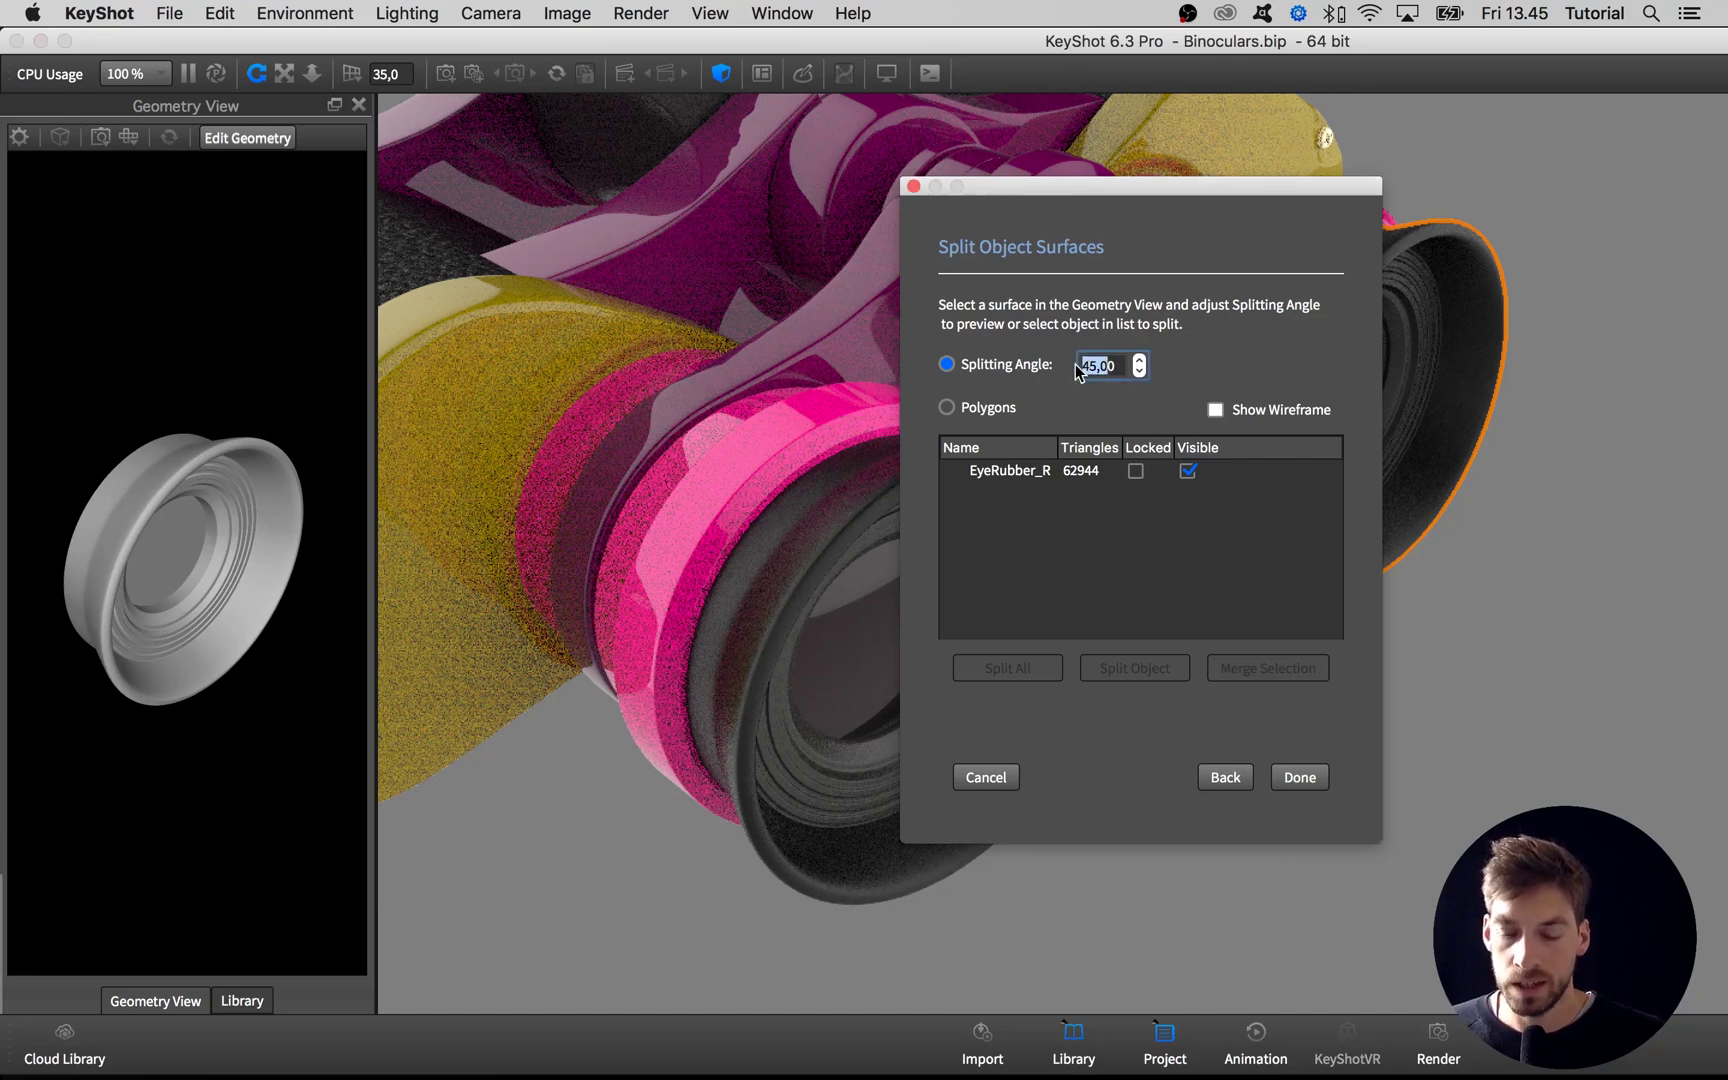
type("20")
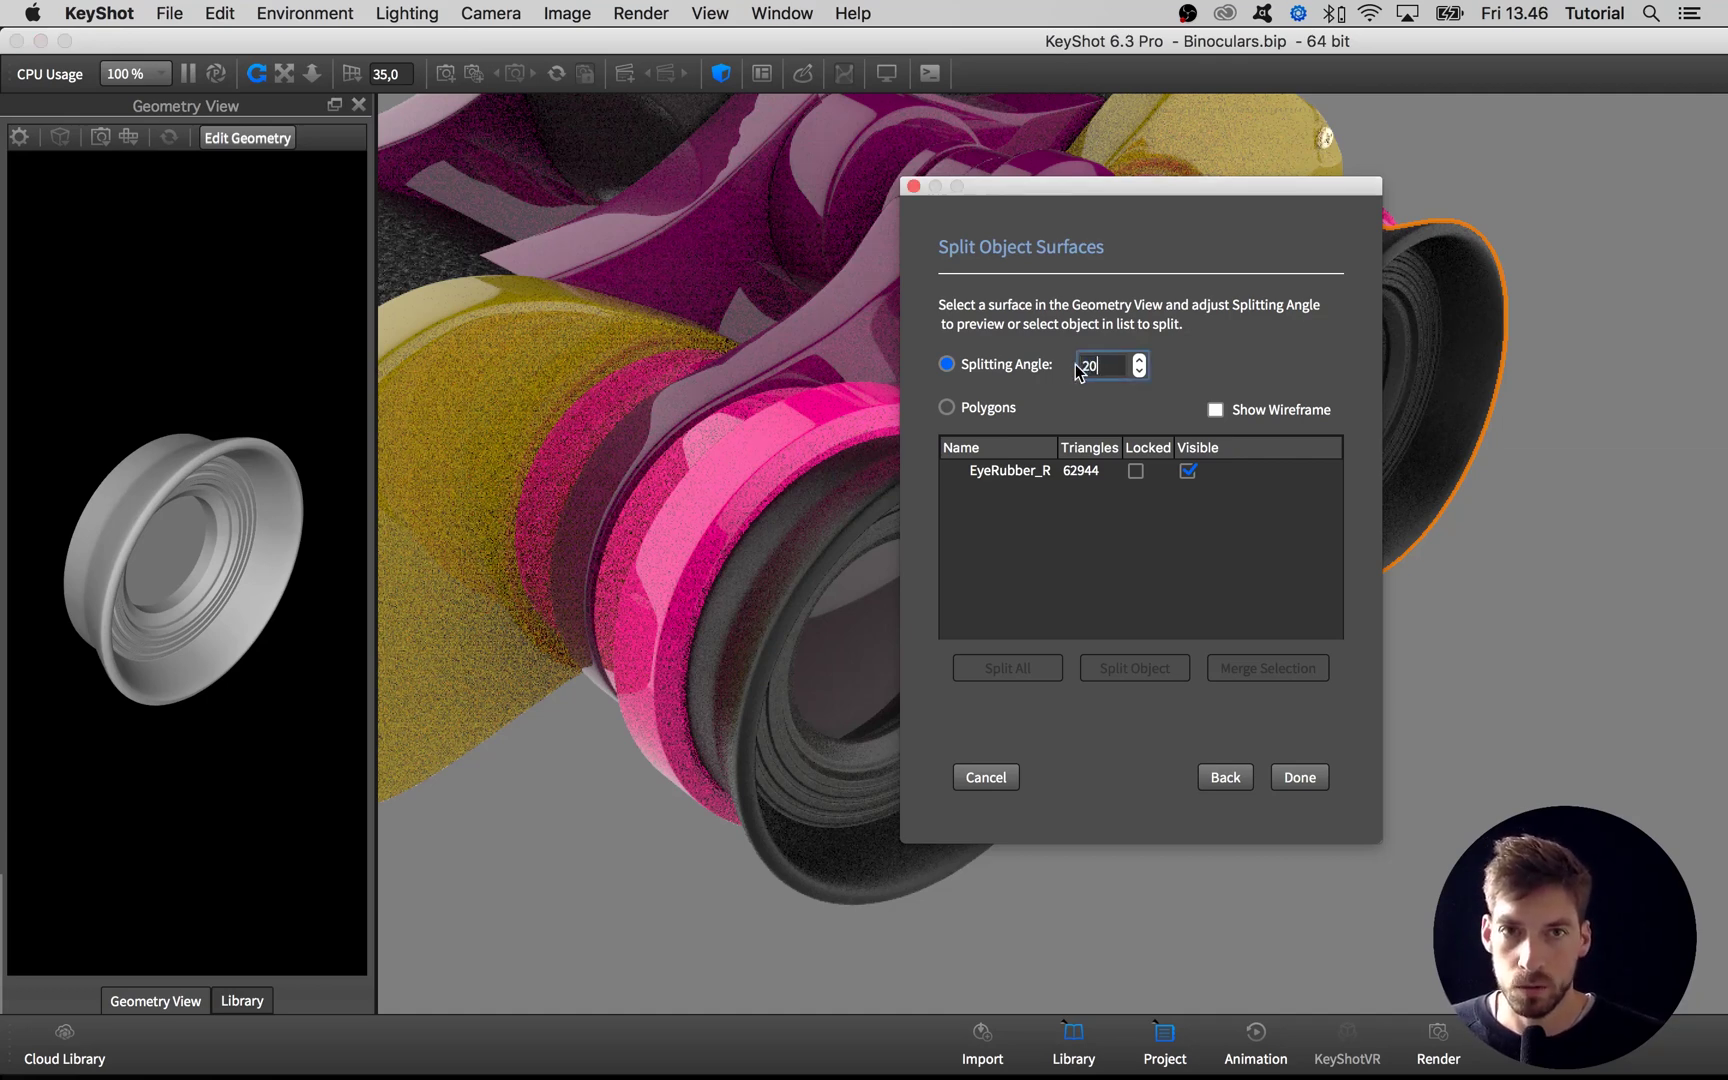
left_click(291, 480)
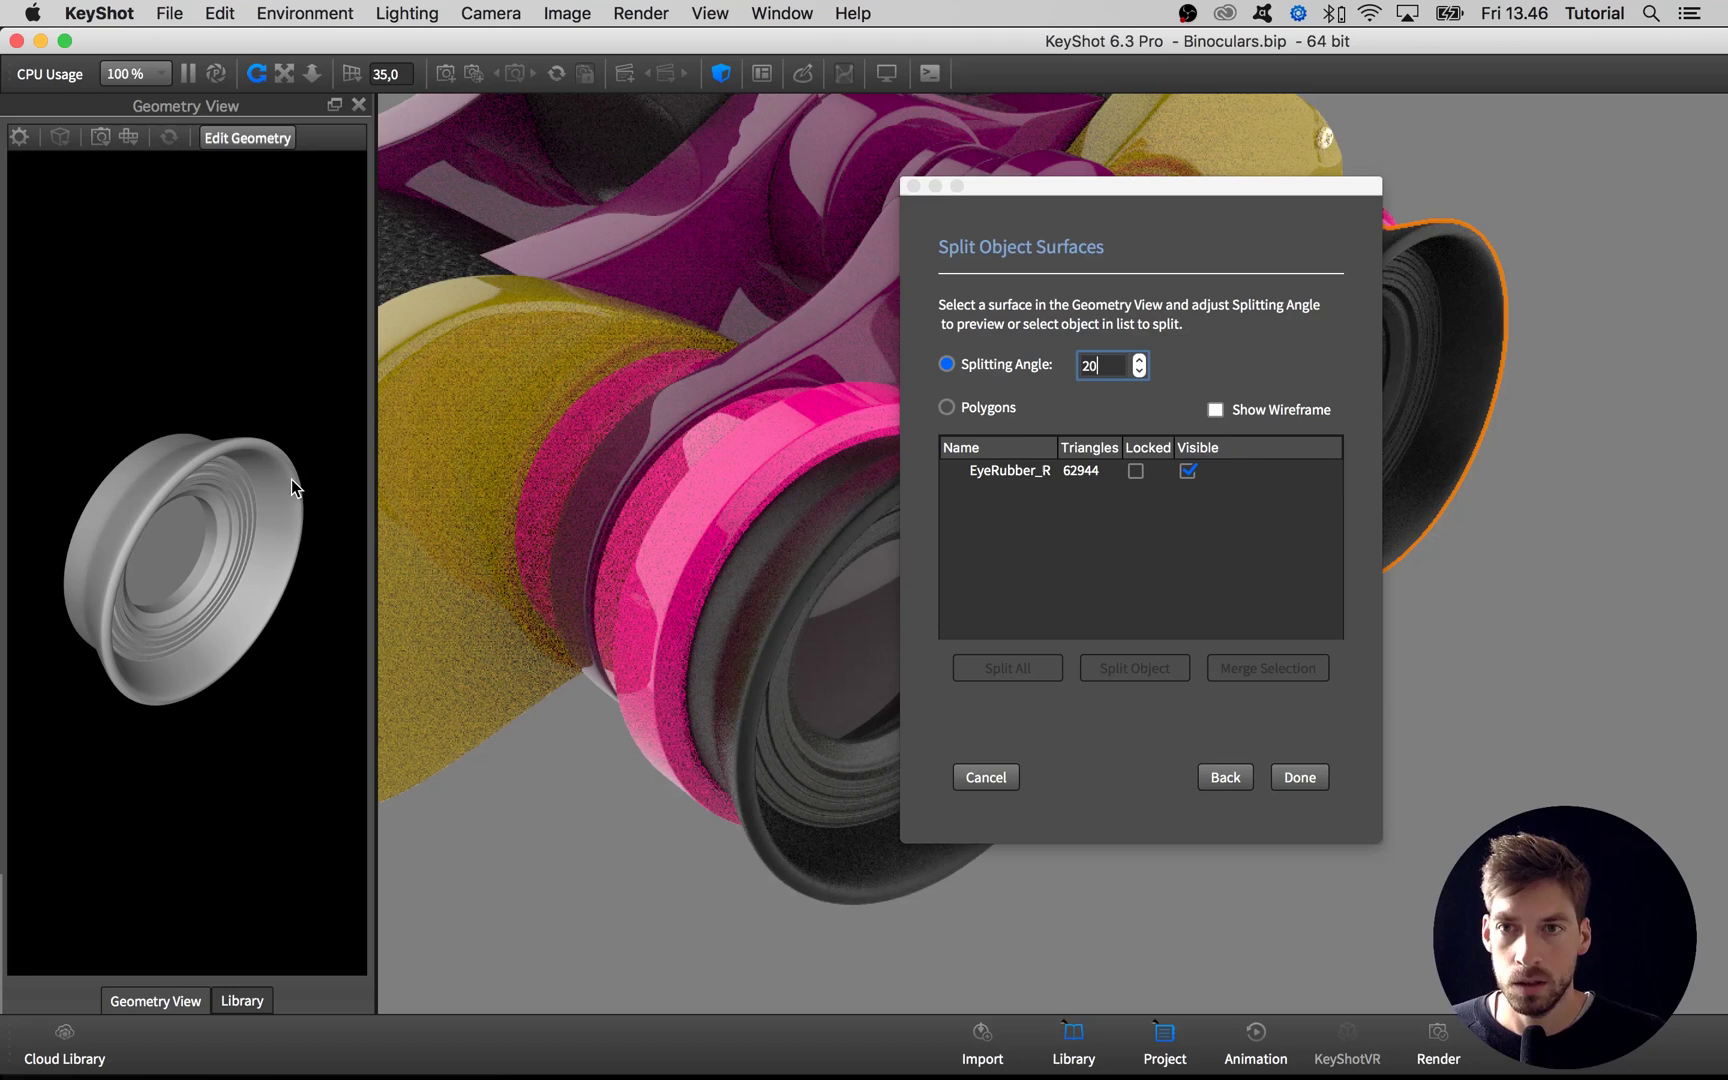
left_click(292, 477)
scroll(284, 440, "up", 5)
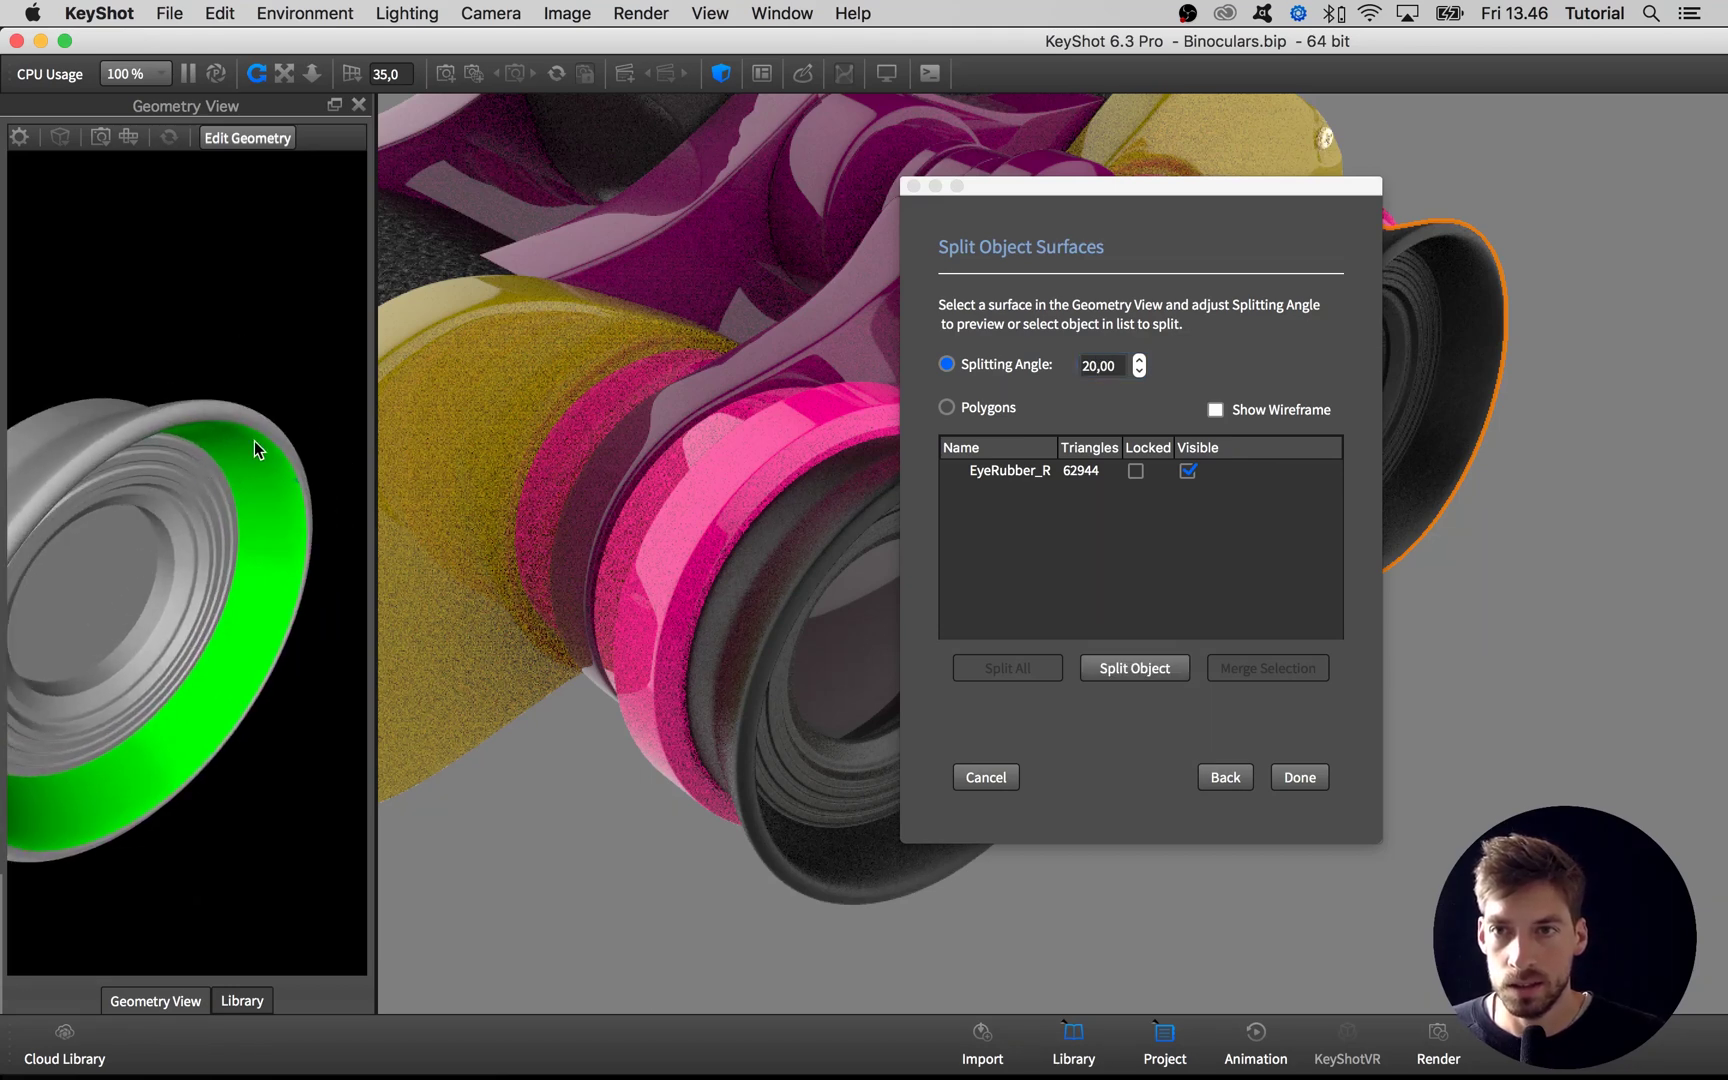
Add the rim to the selected surfaces, split them off as a separate object, and finish the geometry edit.
left_click(254, 426)
left_click(259, 447)
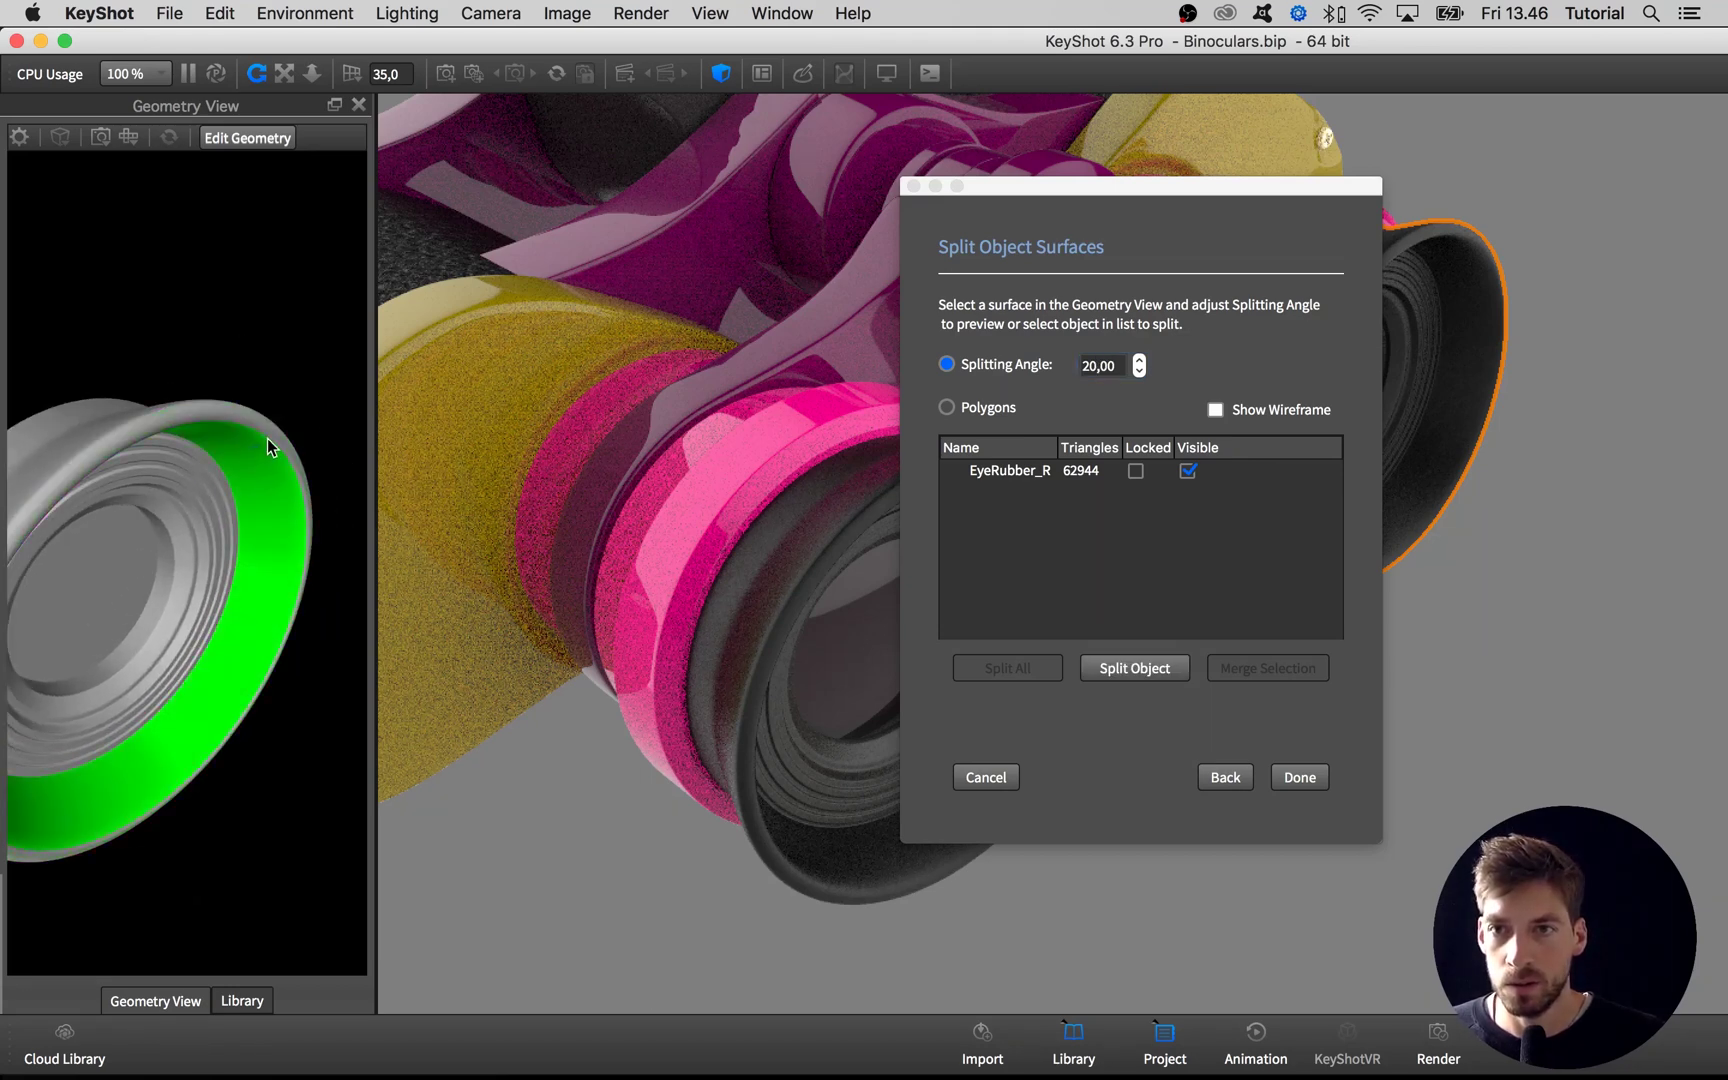
left_click(269, 432)
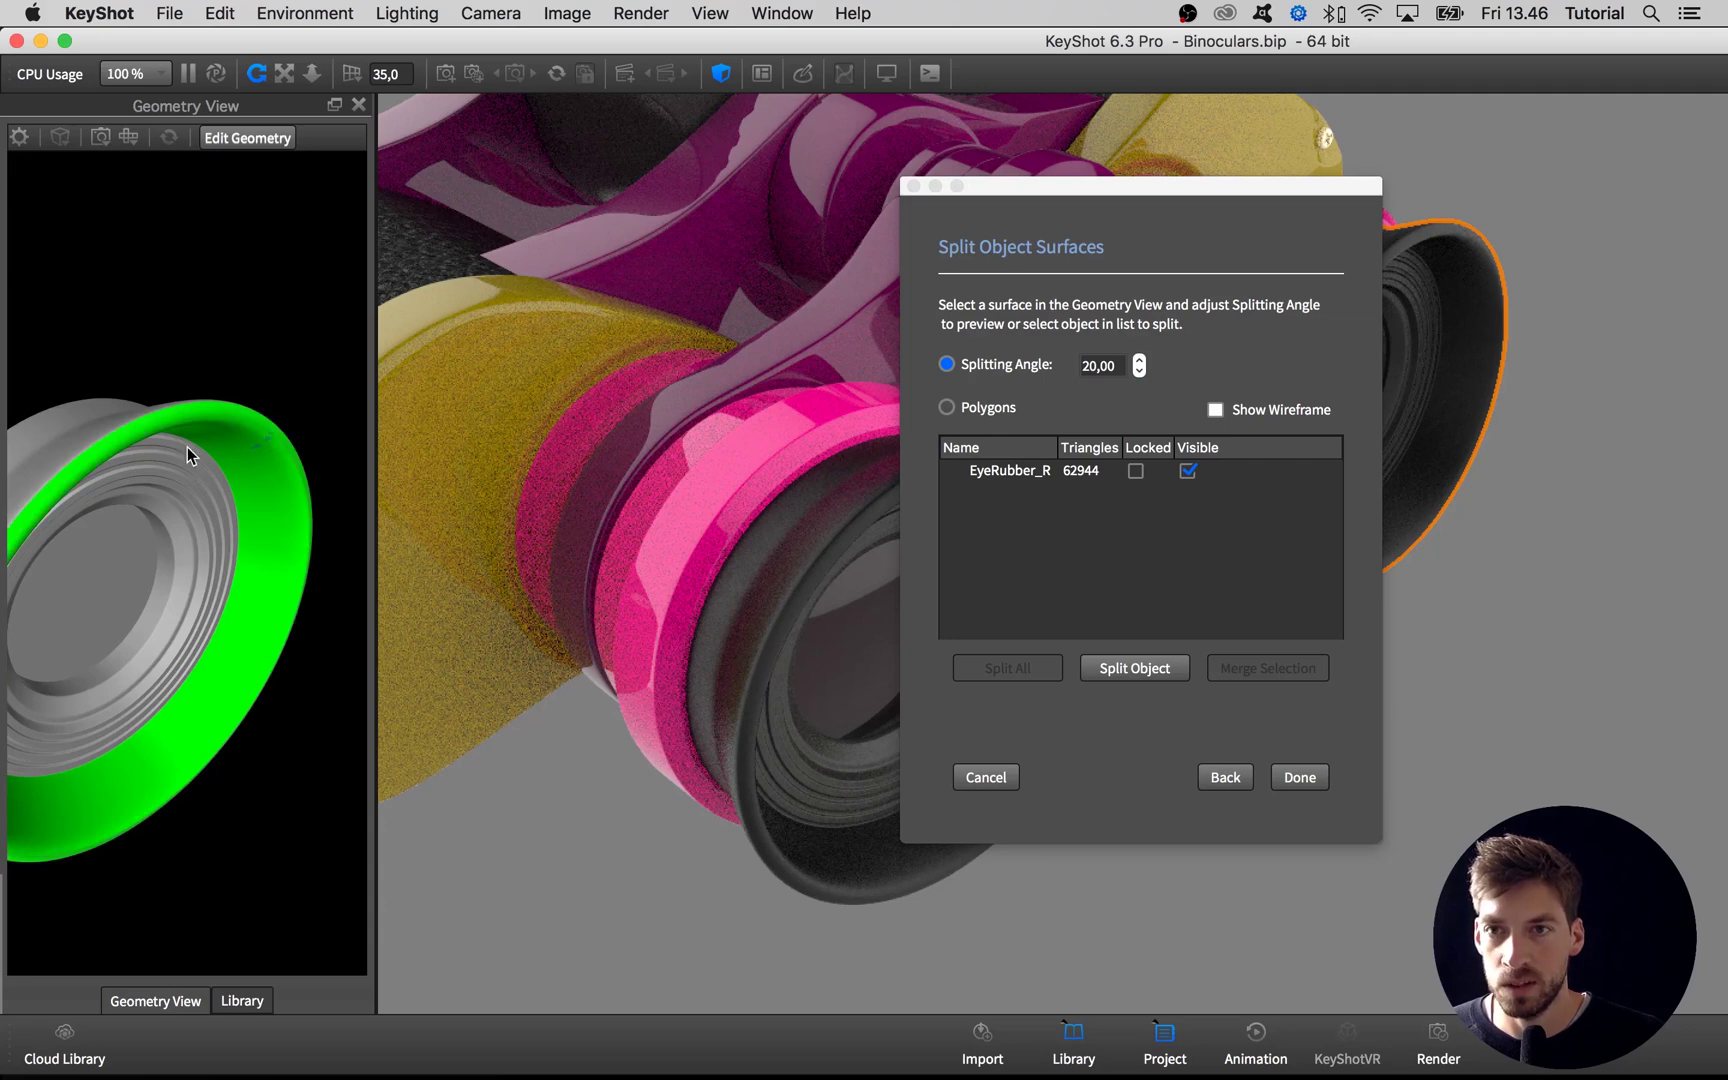
left_click_drag(188, 447, 144, 444)
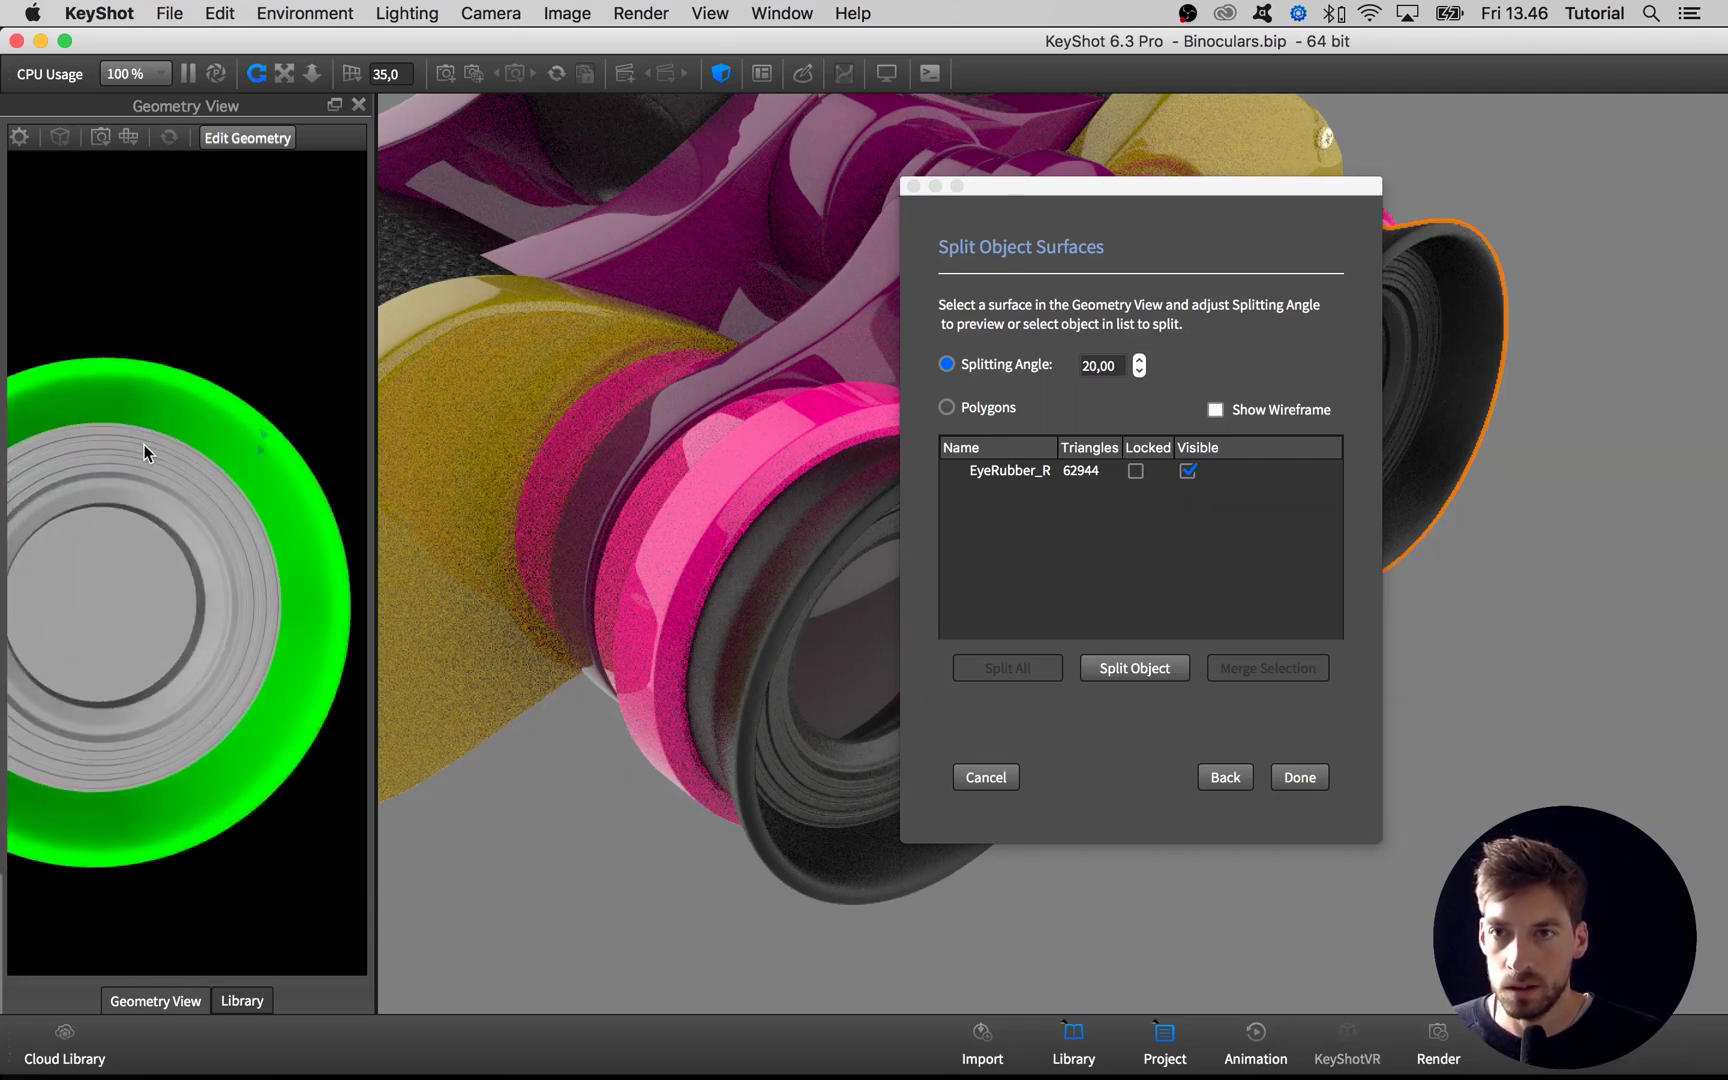
left_click(1115, 668)
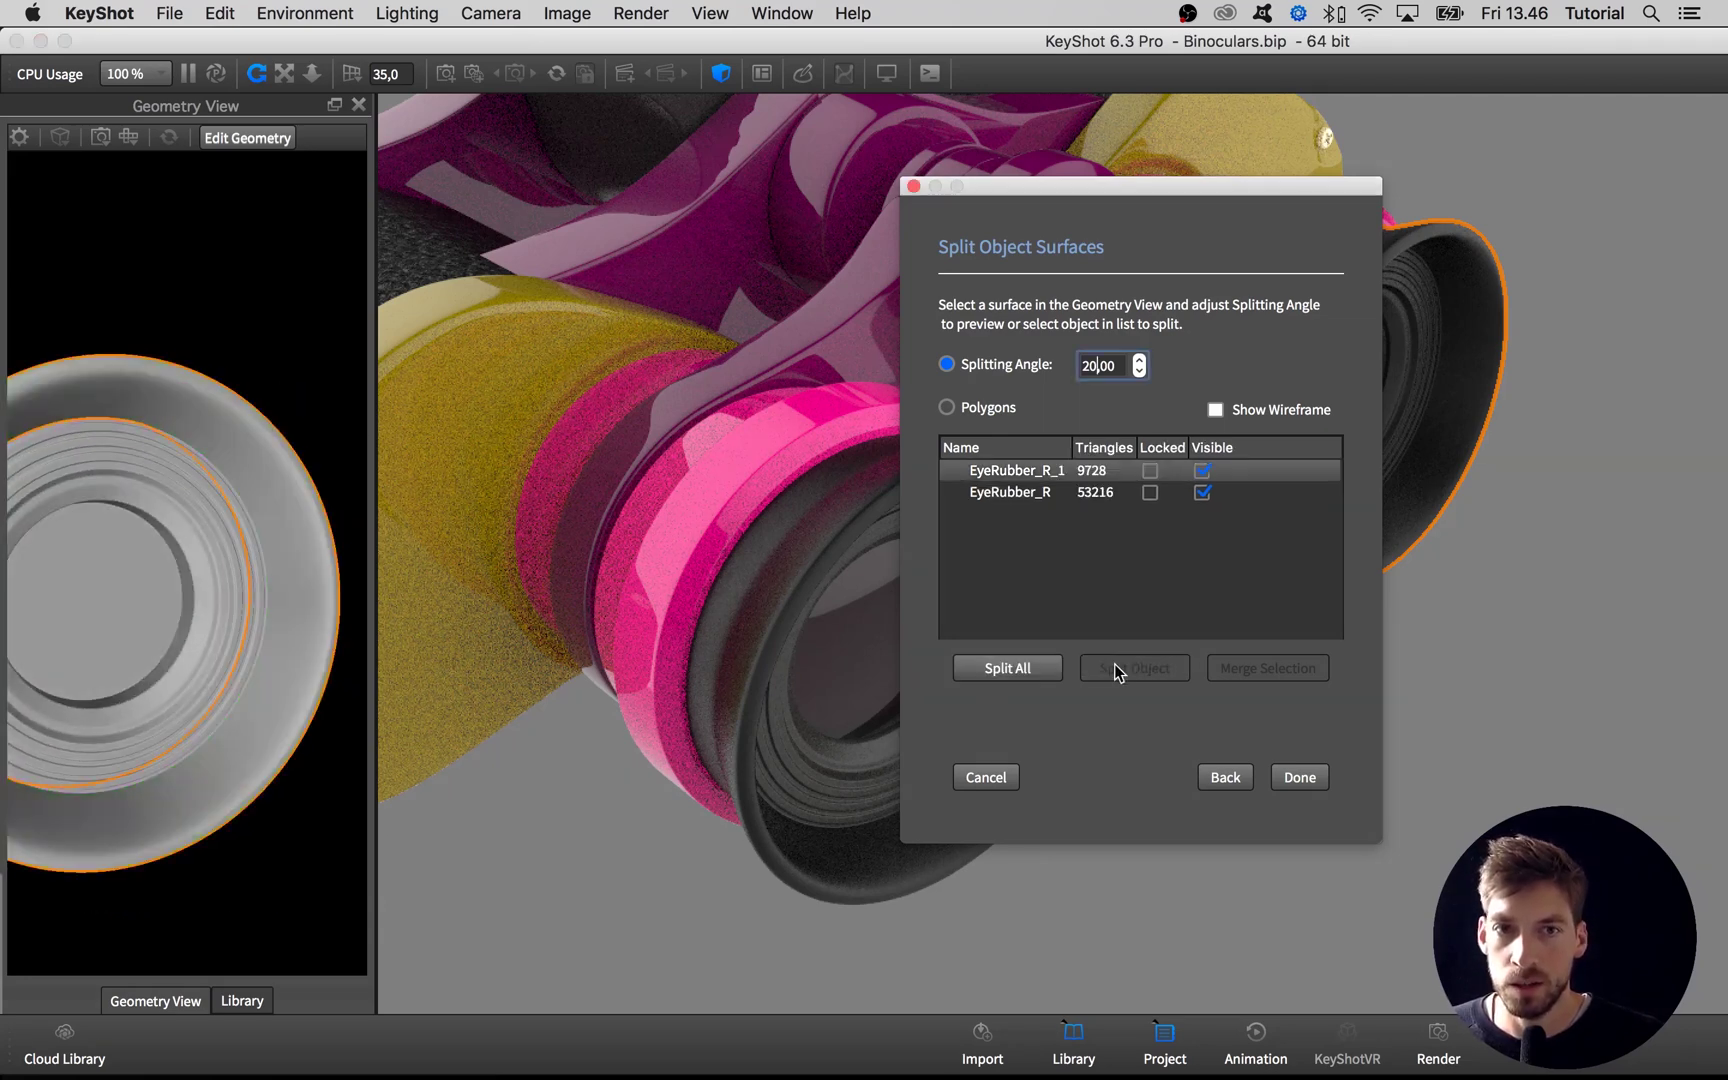
left_click(1297, 779)
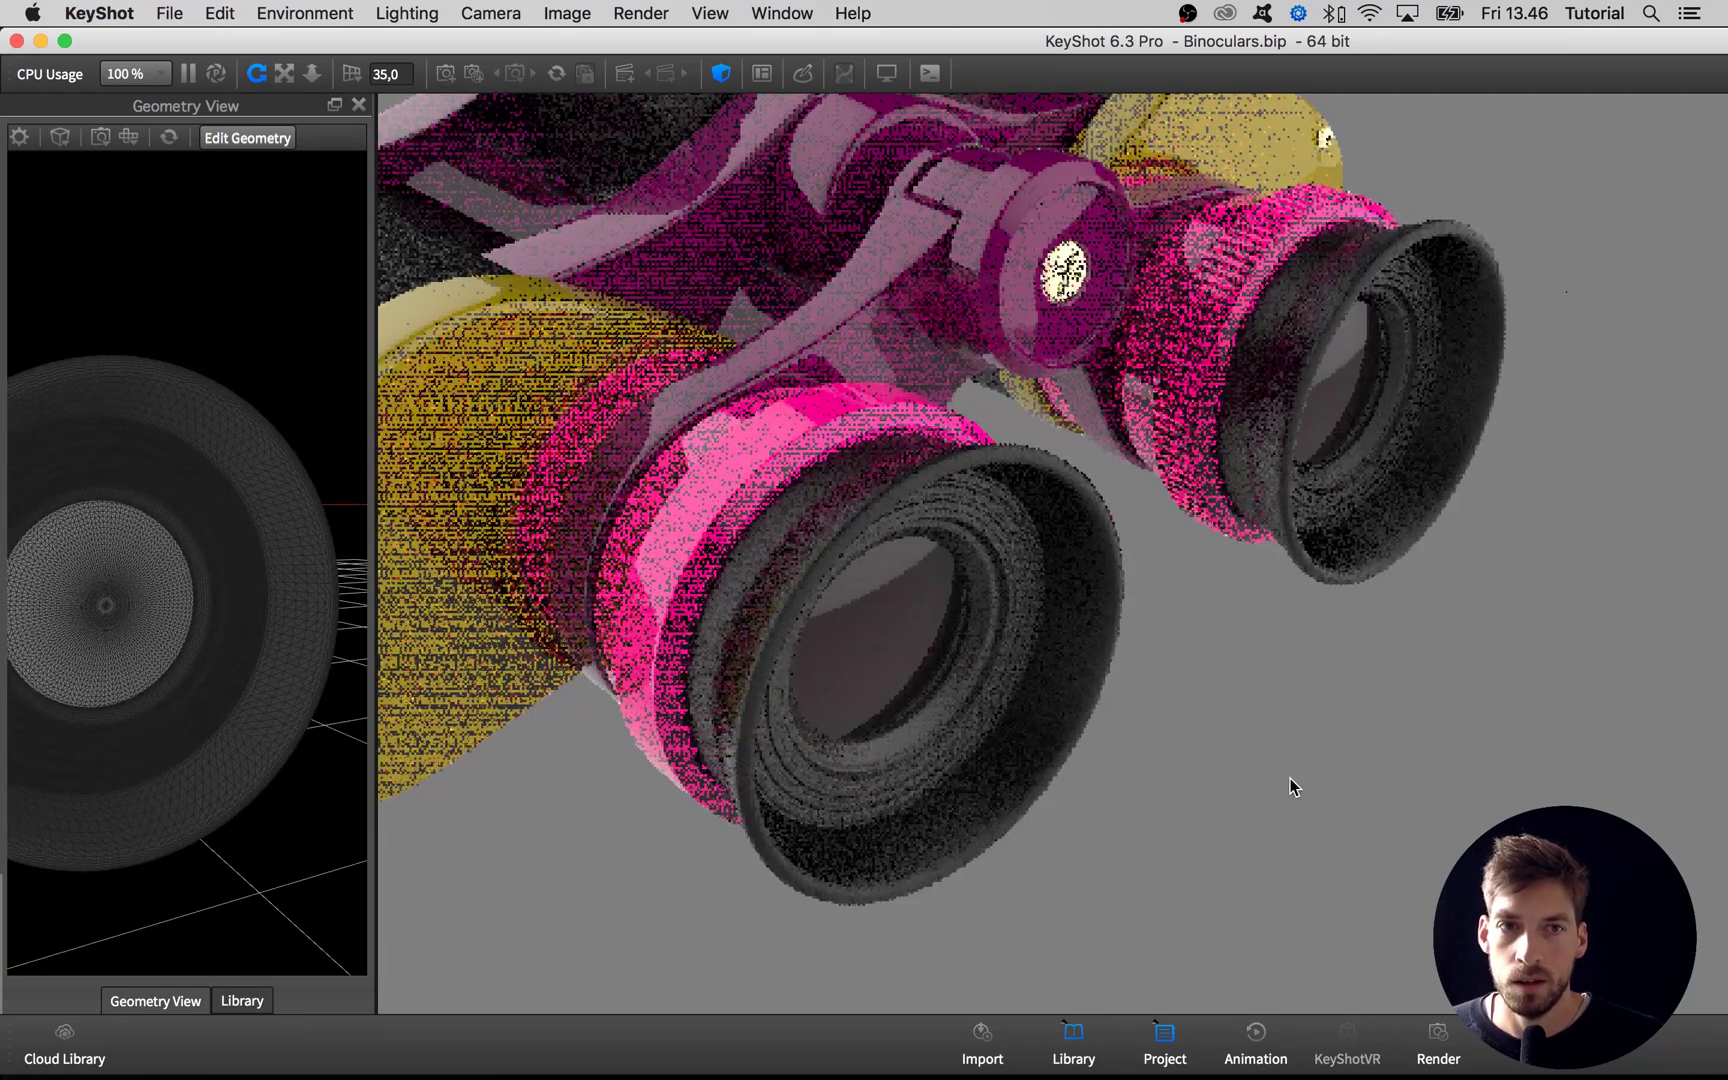
Copy the near eyecup's inner material to the far eyecup's inner part, and clear the selection.
left_click(1004, 558)
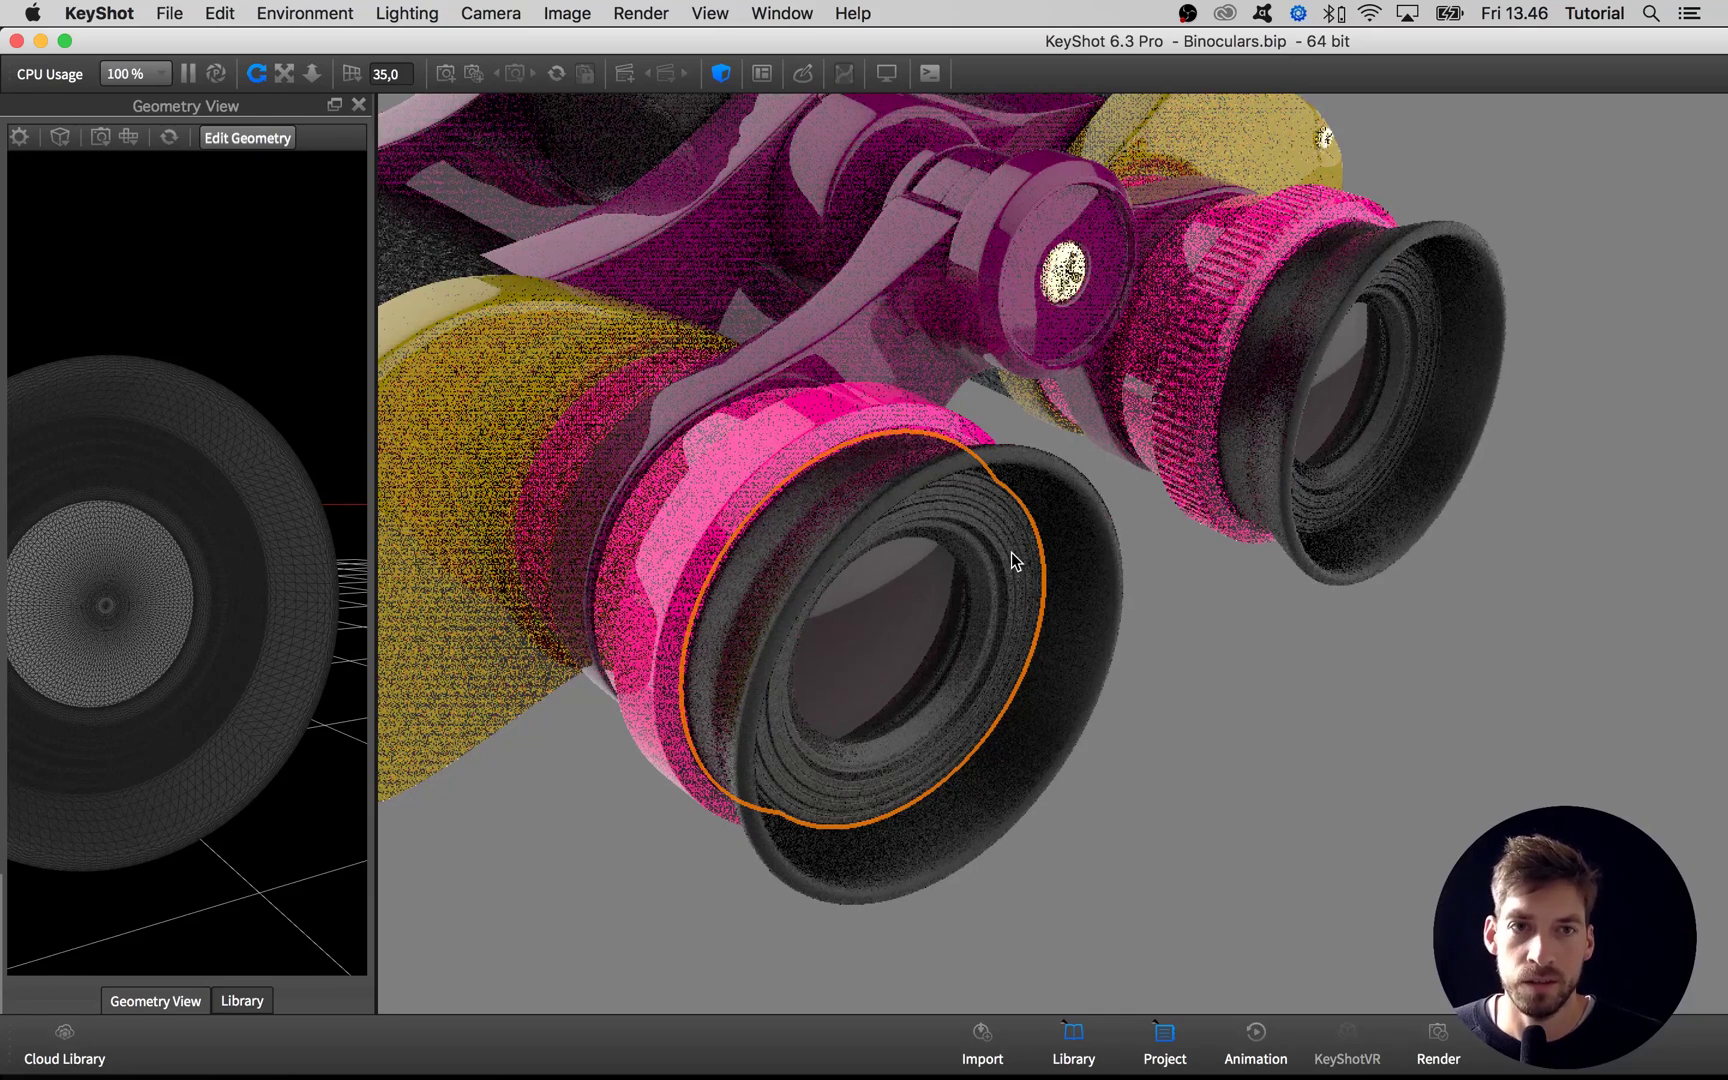
right_click(1376, 462, "shift")
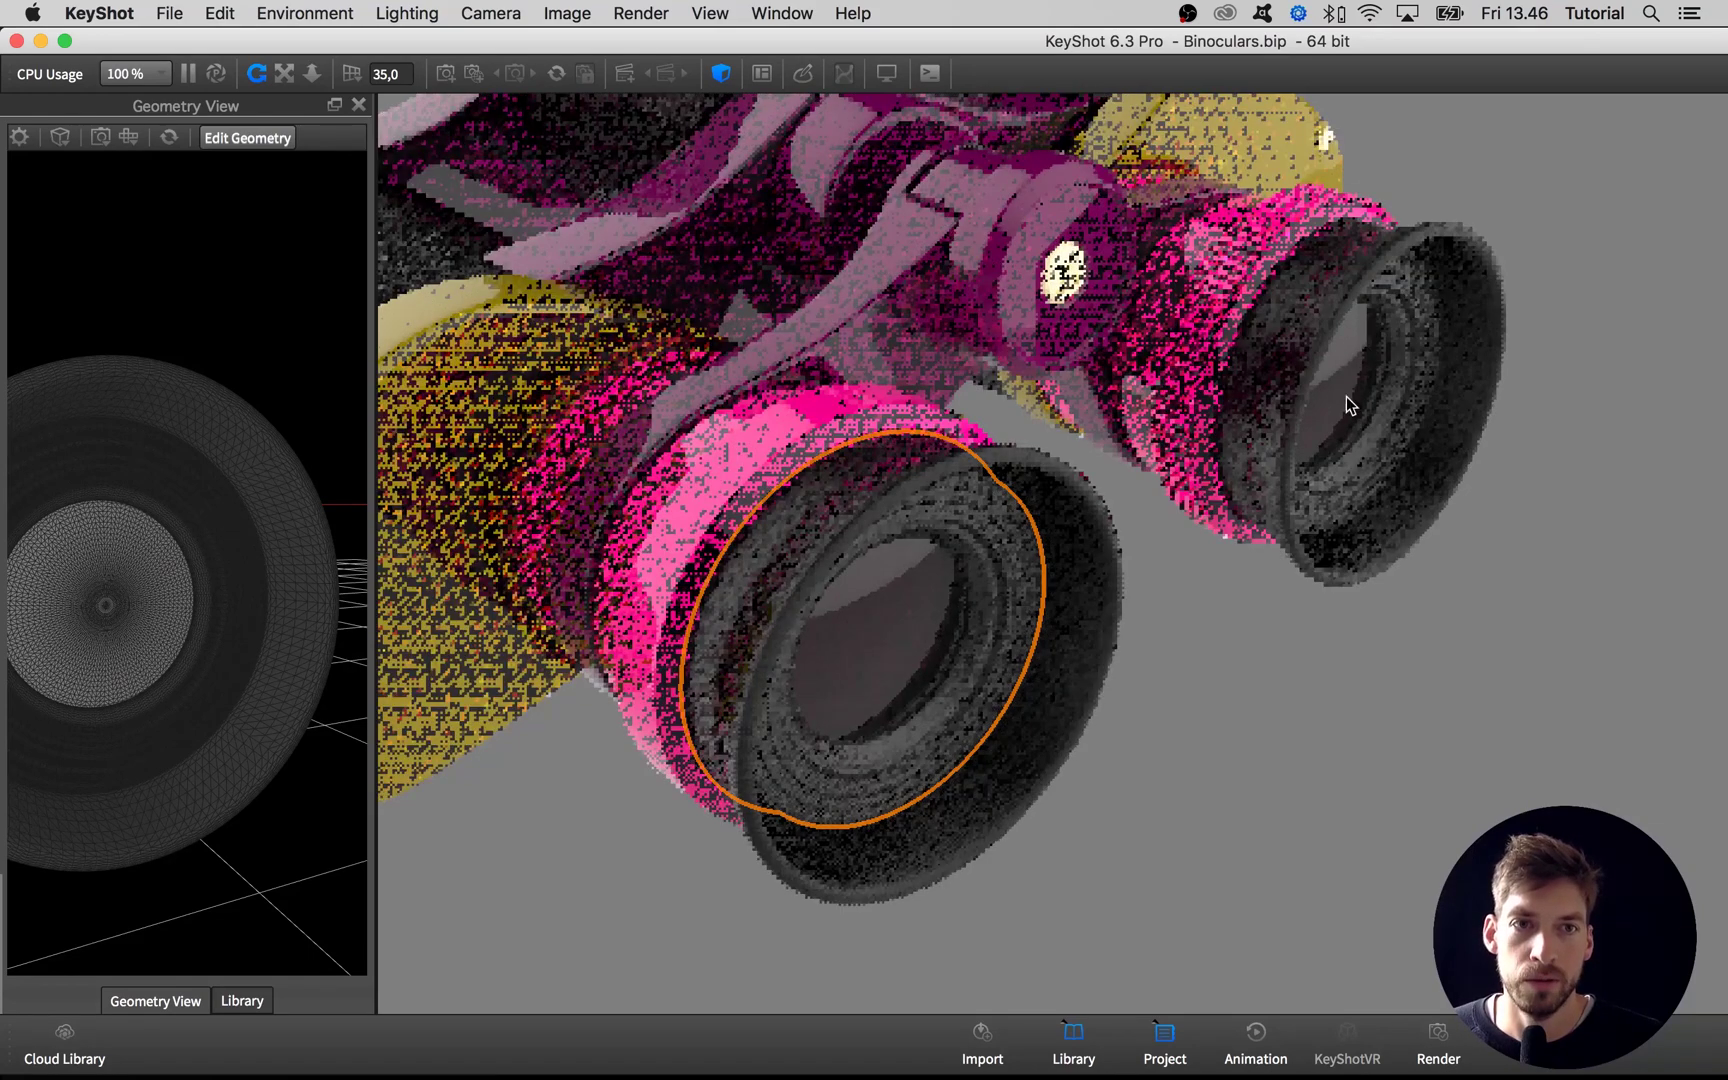
left_click(1287, 616)
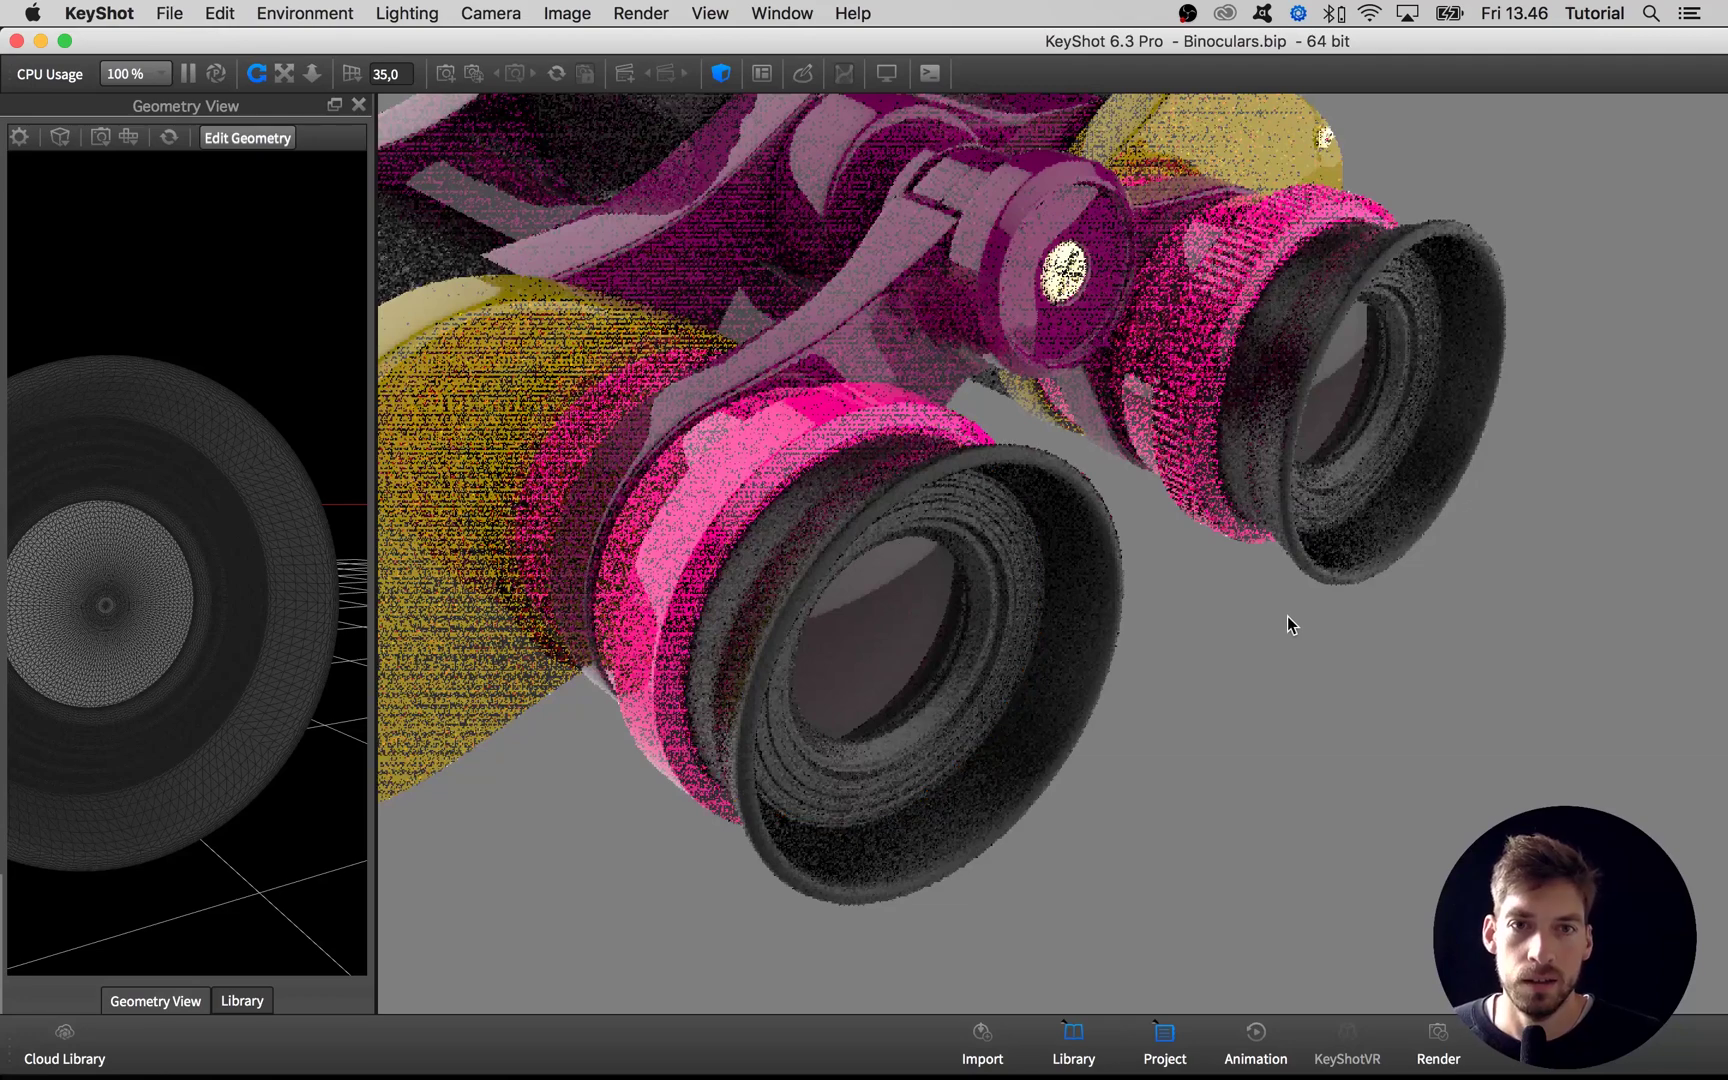
Close the geometry view.
scroll(1287, 616, "down", 6)
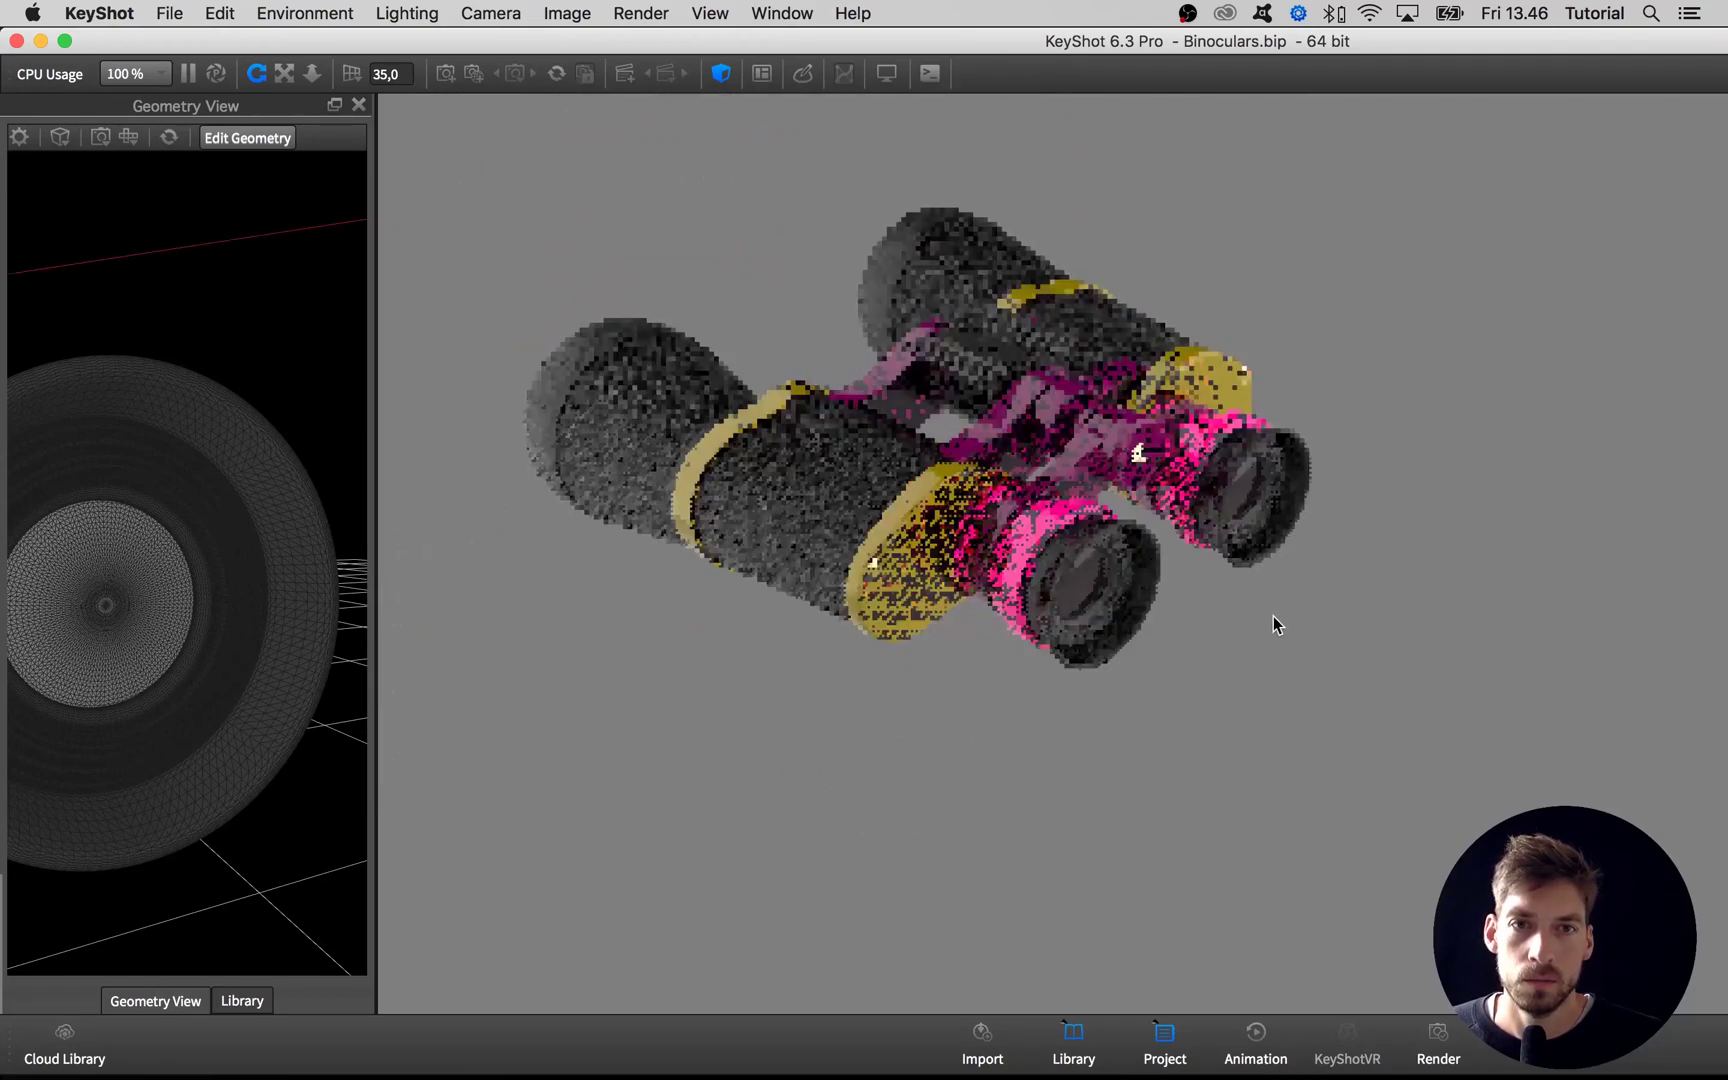
middle_click_drag(1274, 616, 1296, 618)
scroll(1208, 592, "up", 2)
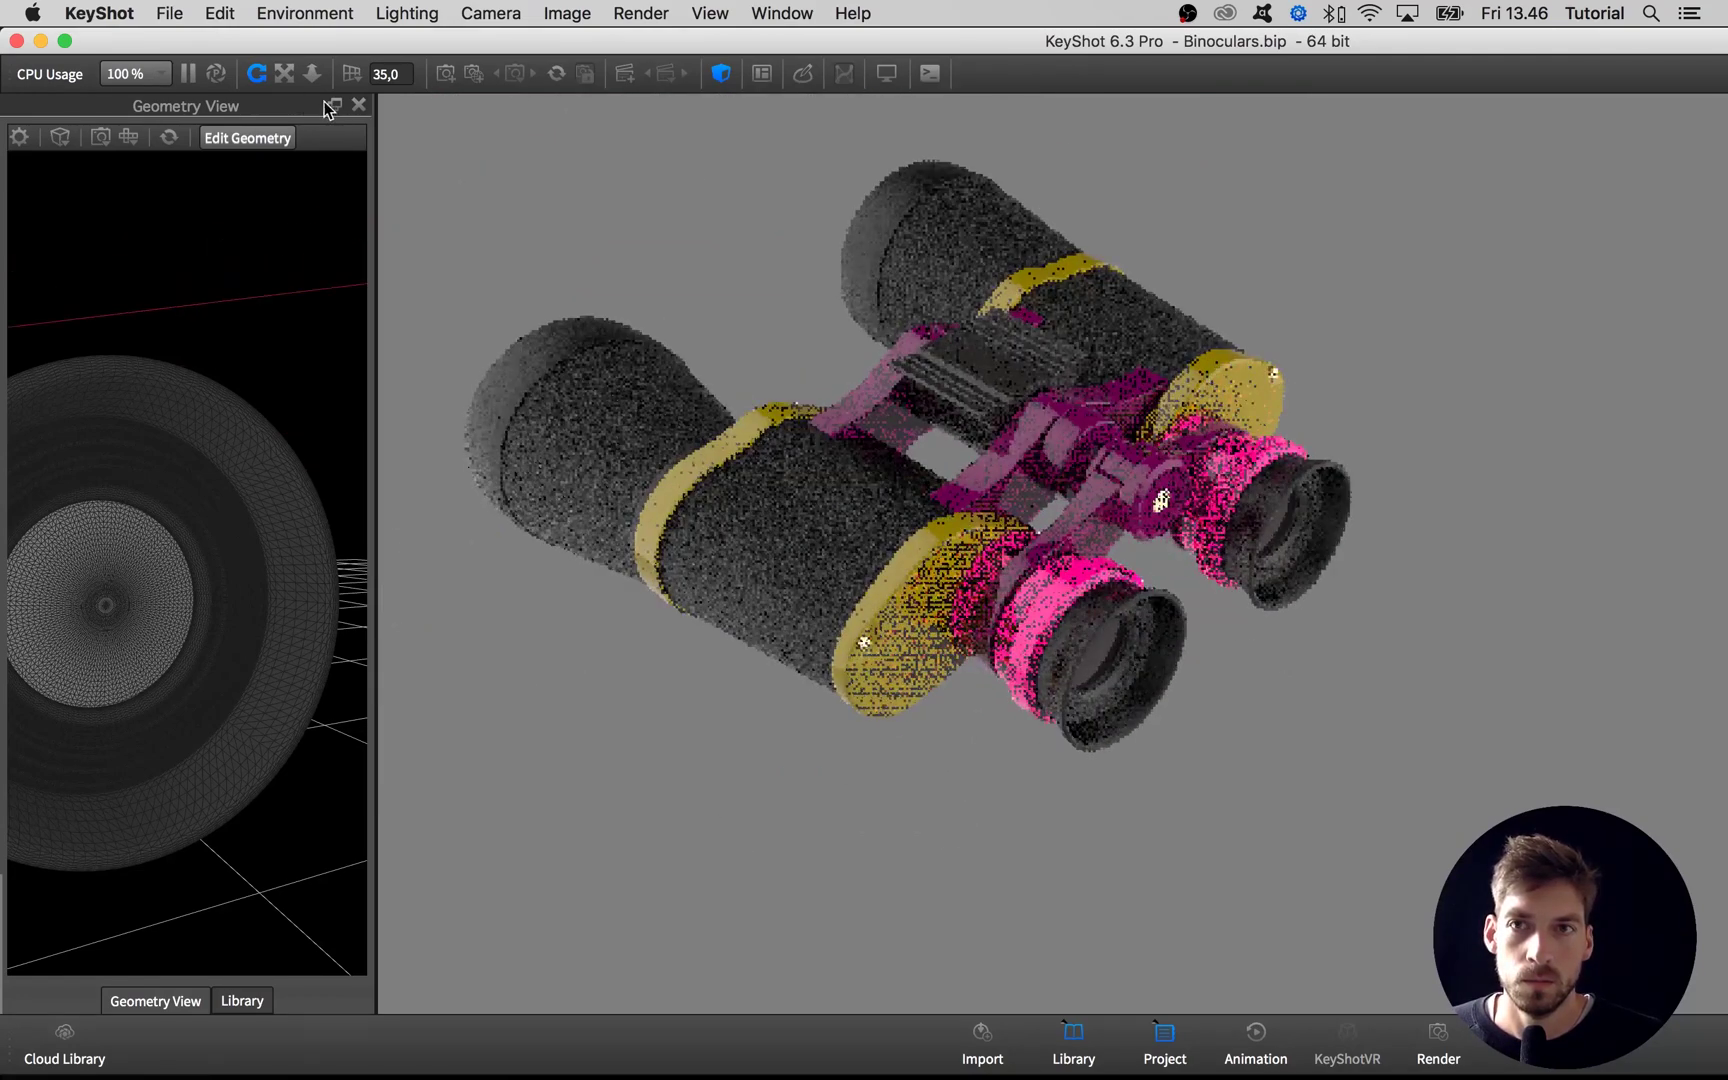
left_click(358, 104)
middle_click_drag(657, 214, 672, 231)
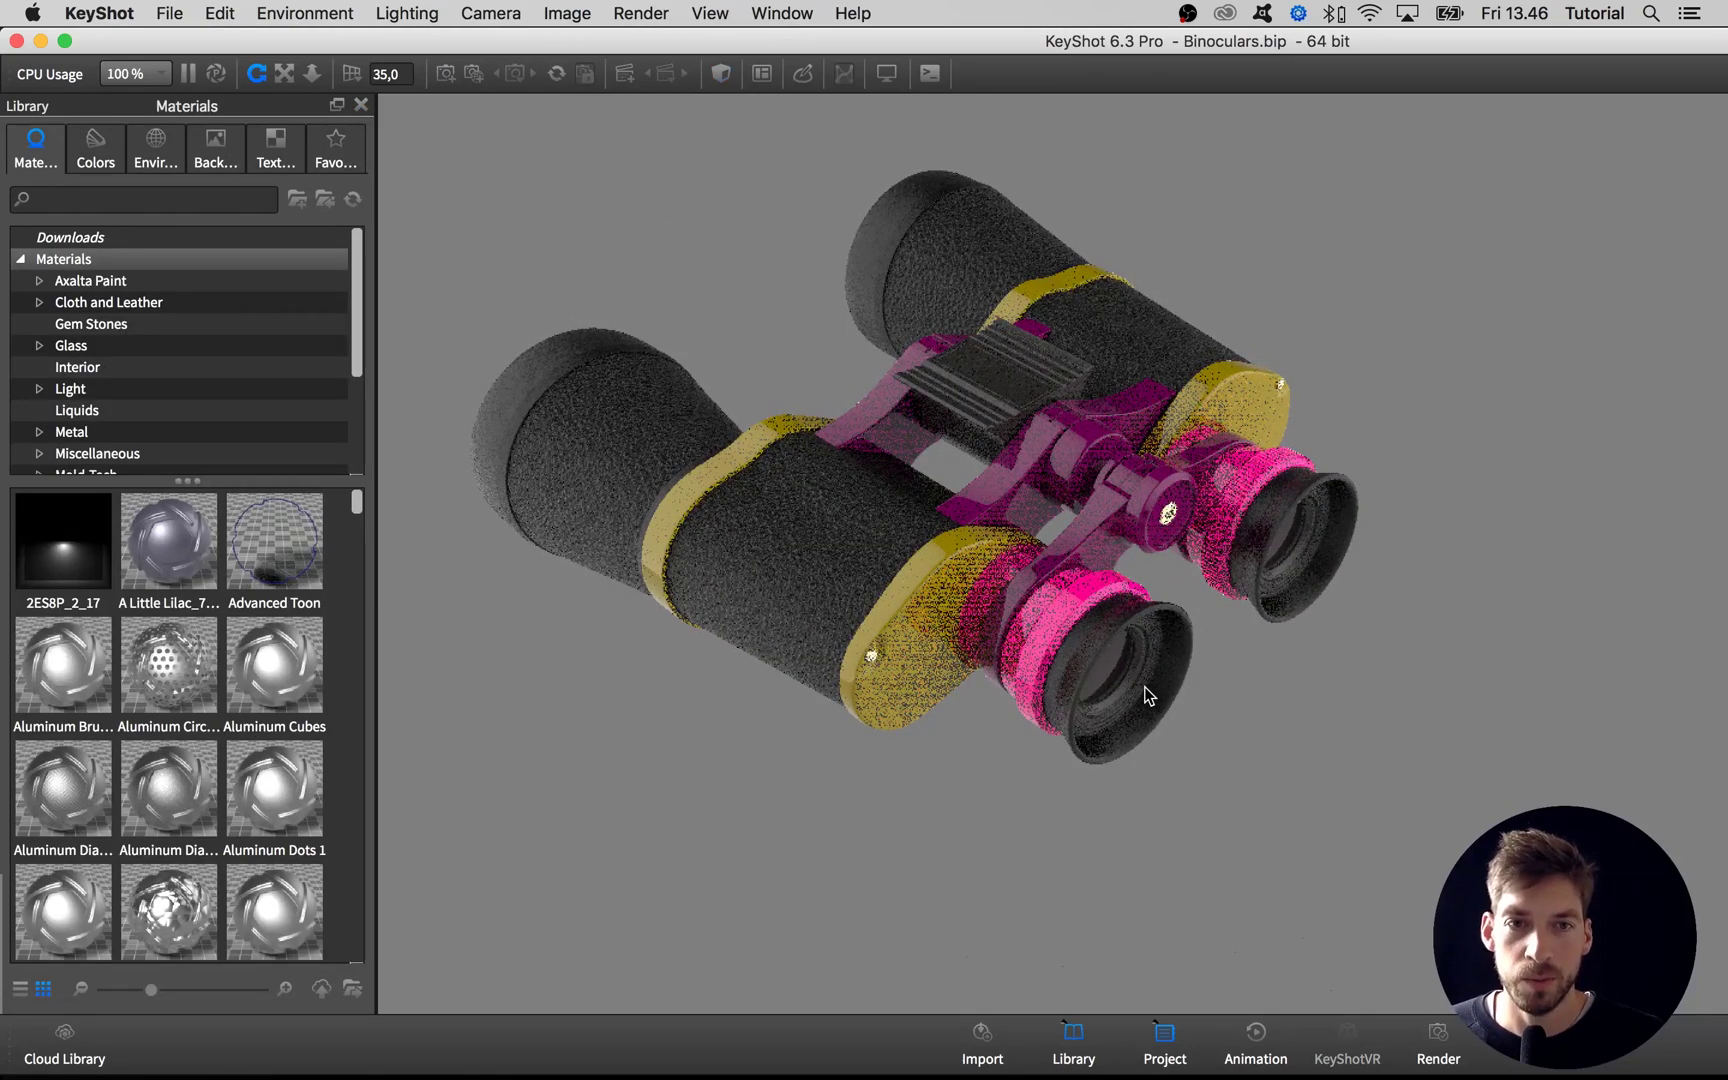